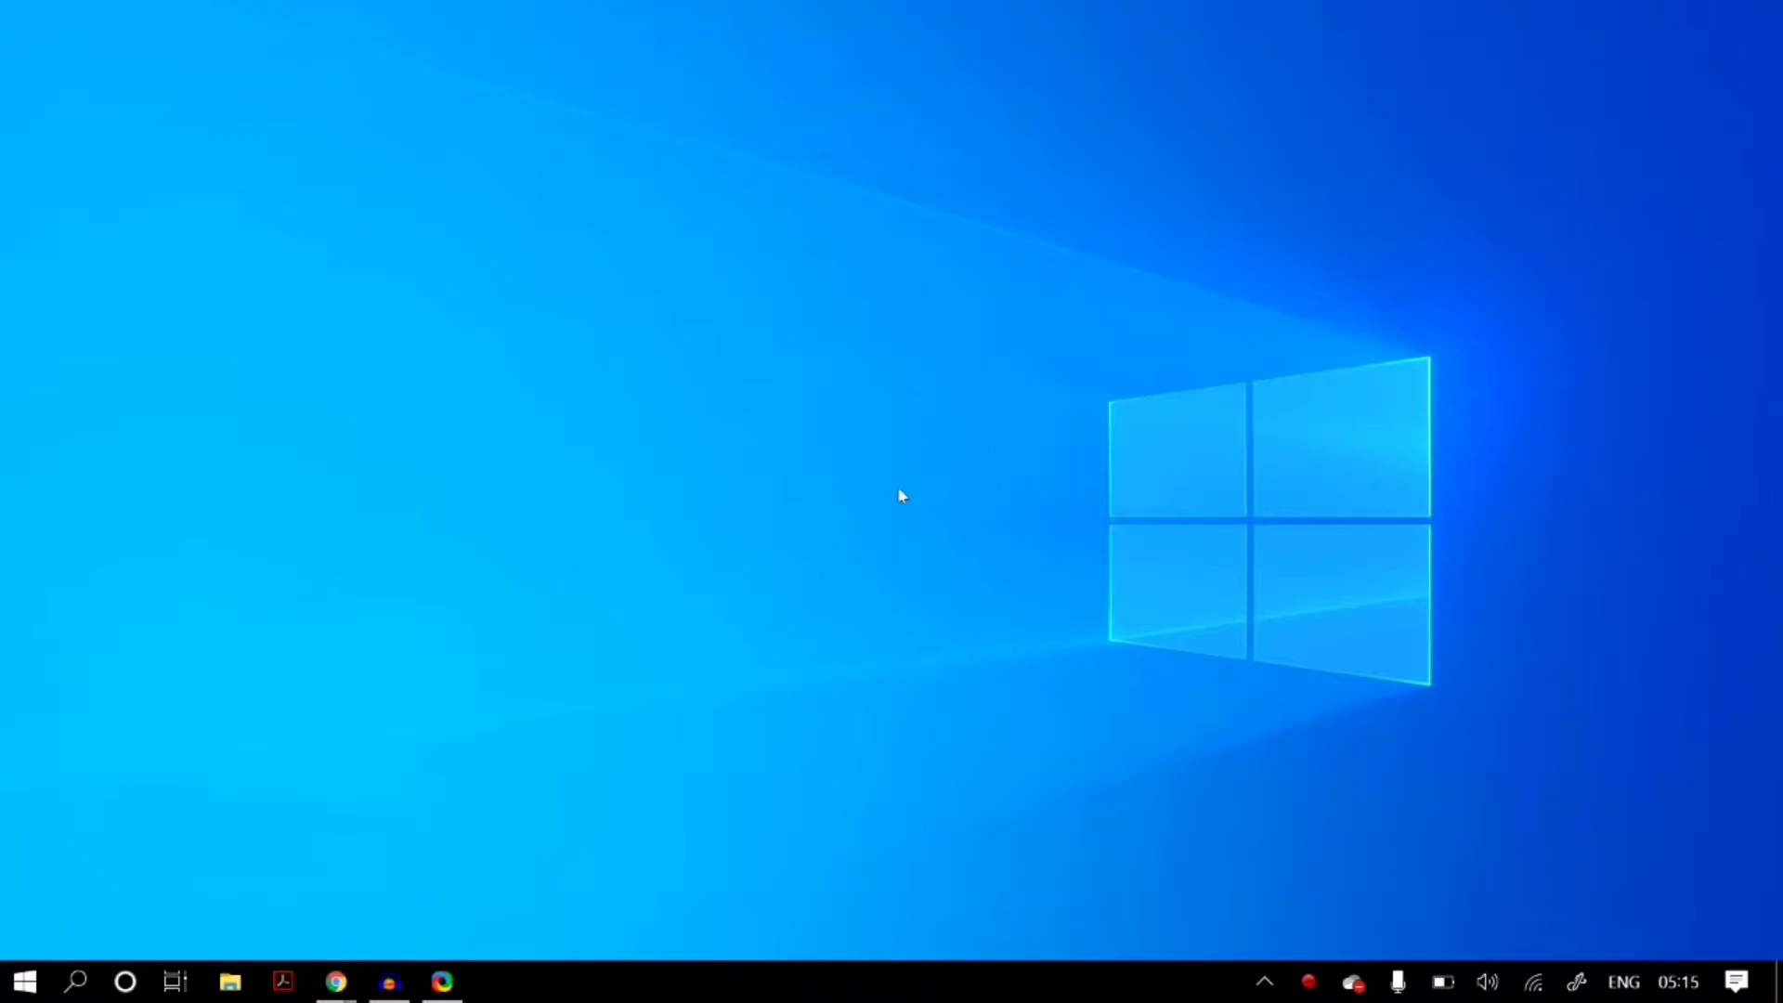
- Bring the Hangouts window forward and keep its site Microphone permission at Allow
mouse_move(336, 981)
click(1114, 873)
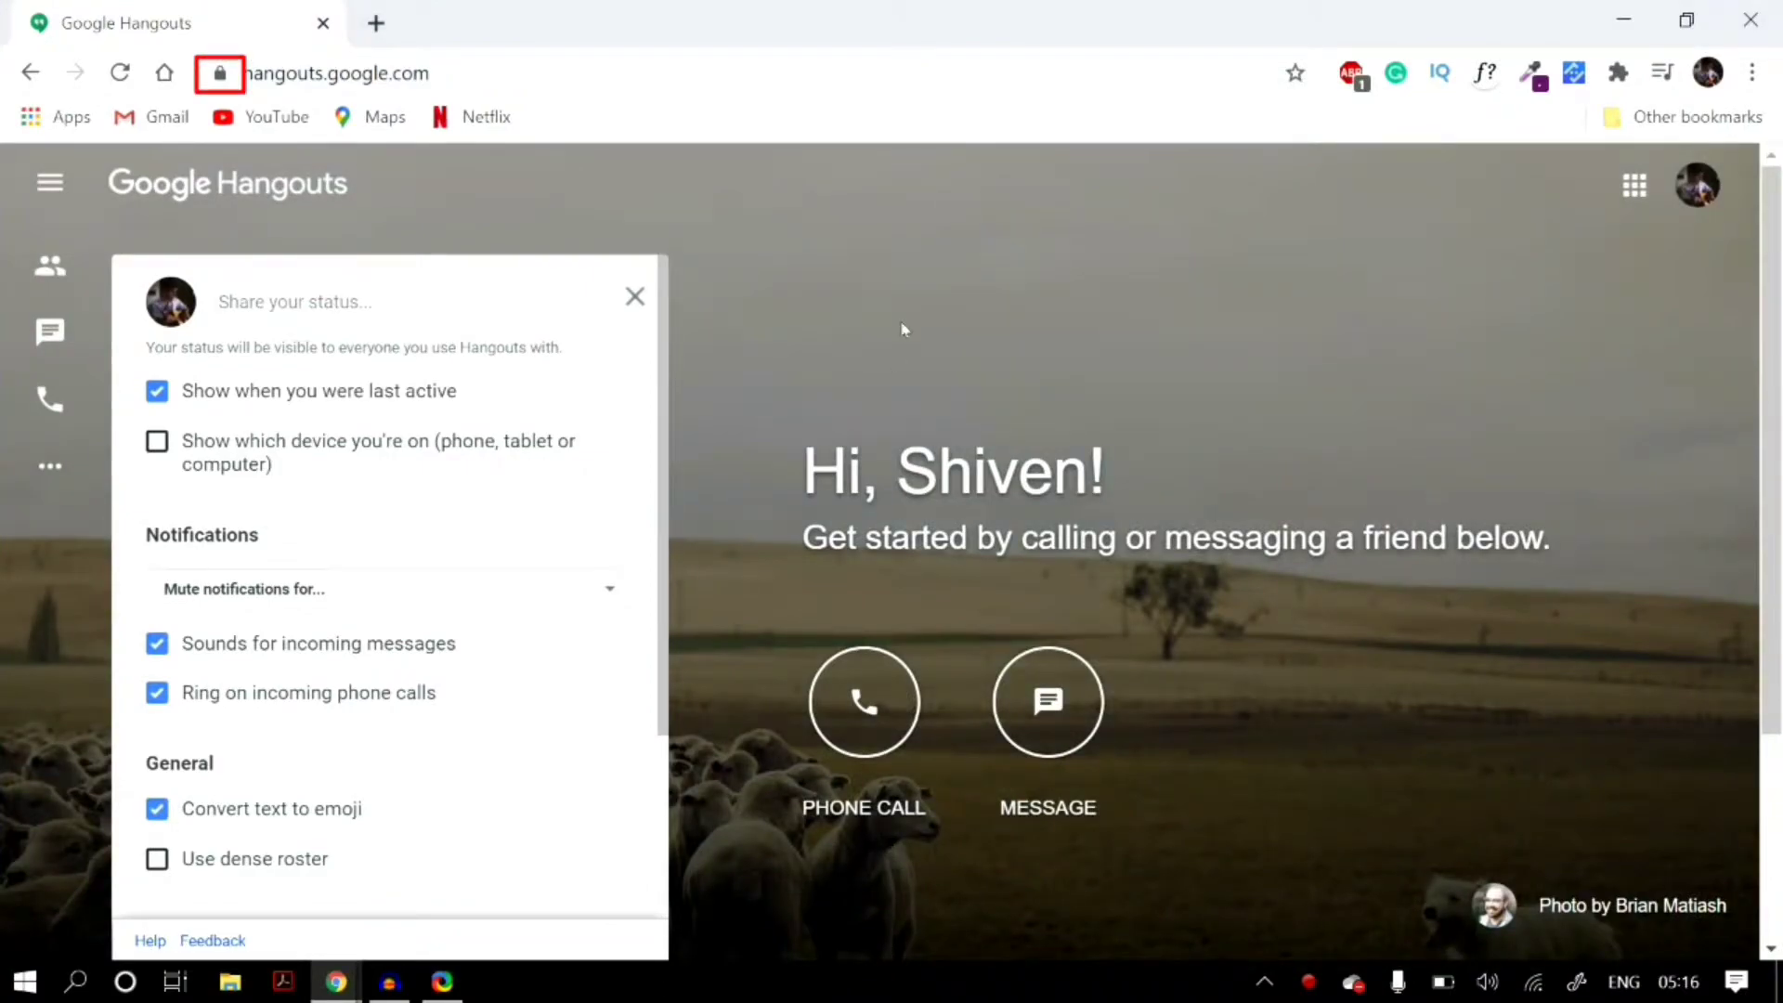
click(217, 76)
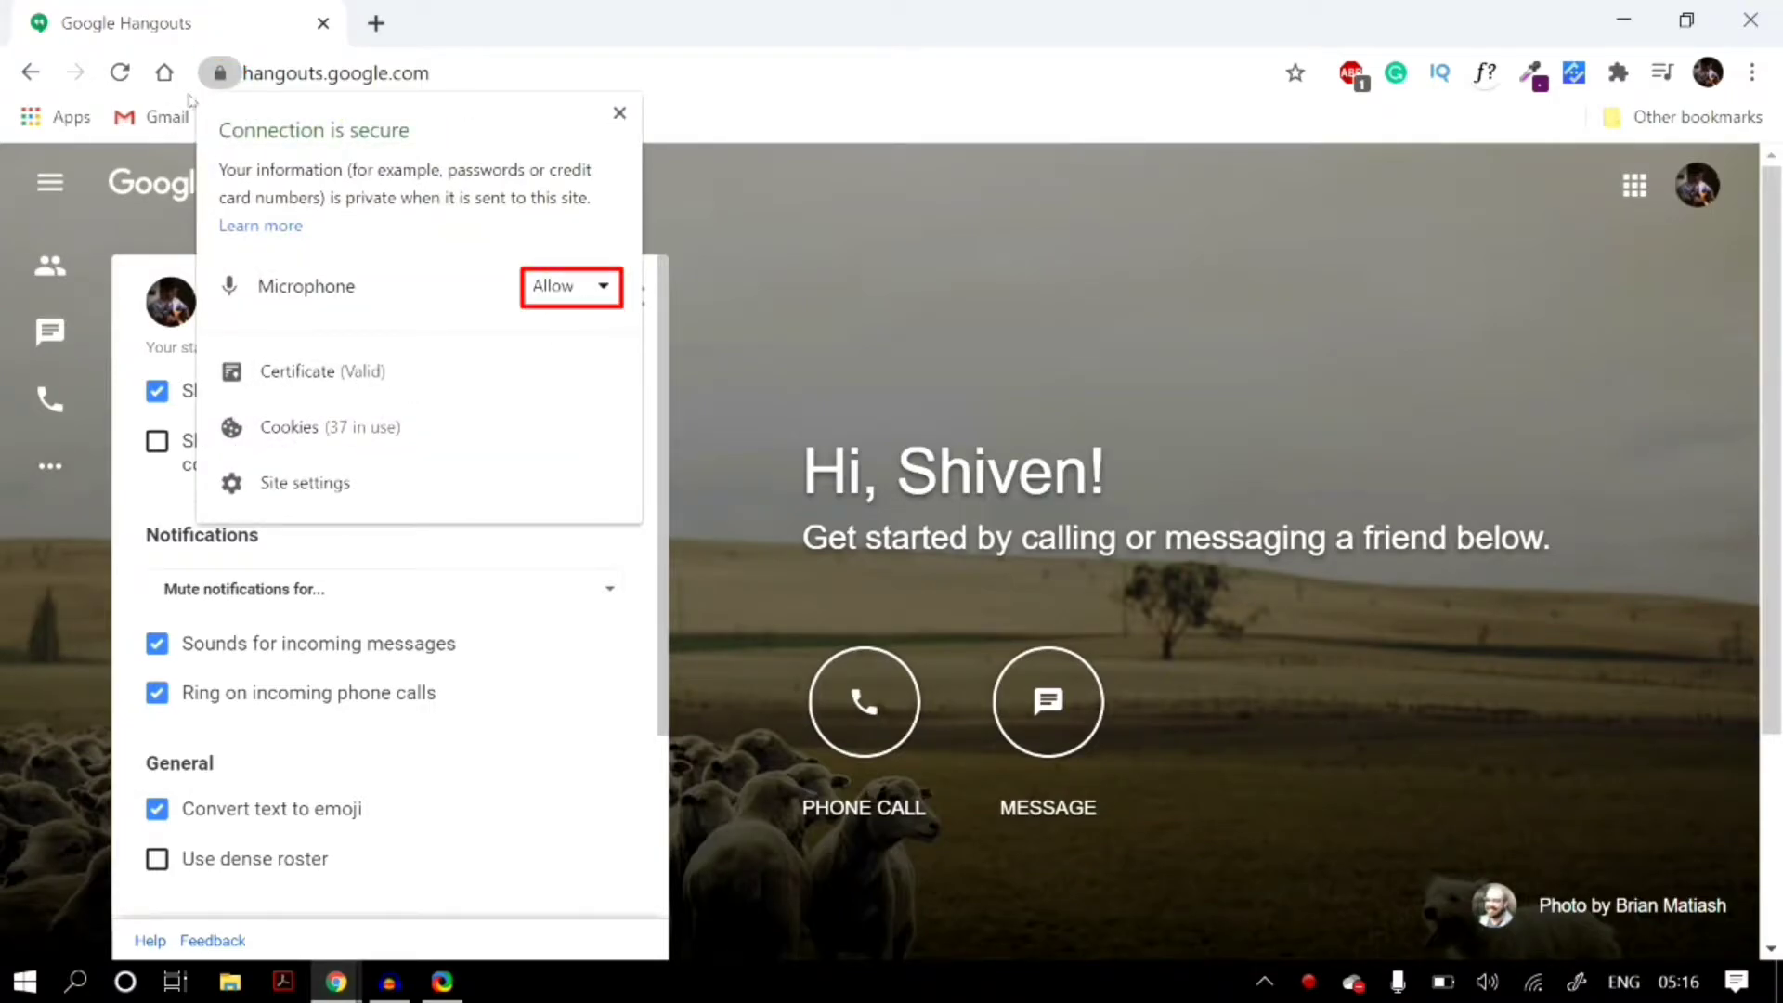
click(586, 278)
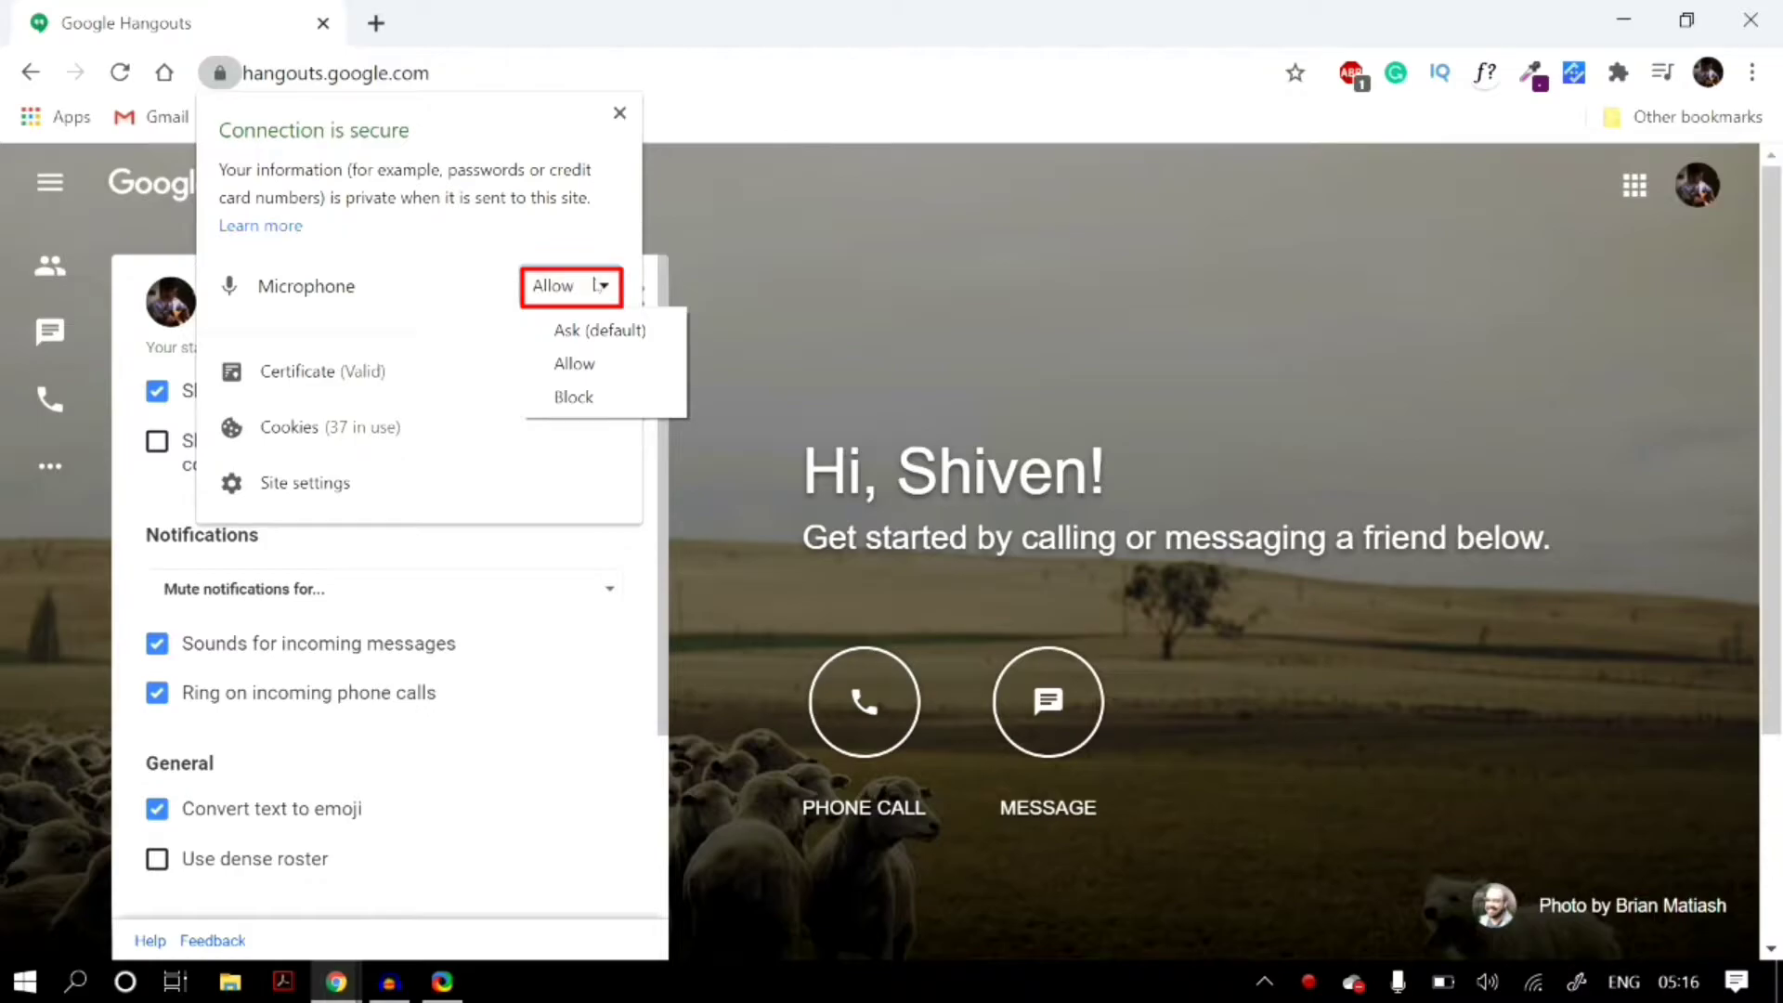
click(577, 281)
click(620, 113)
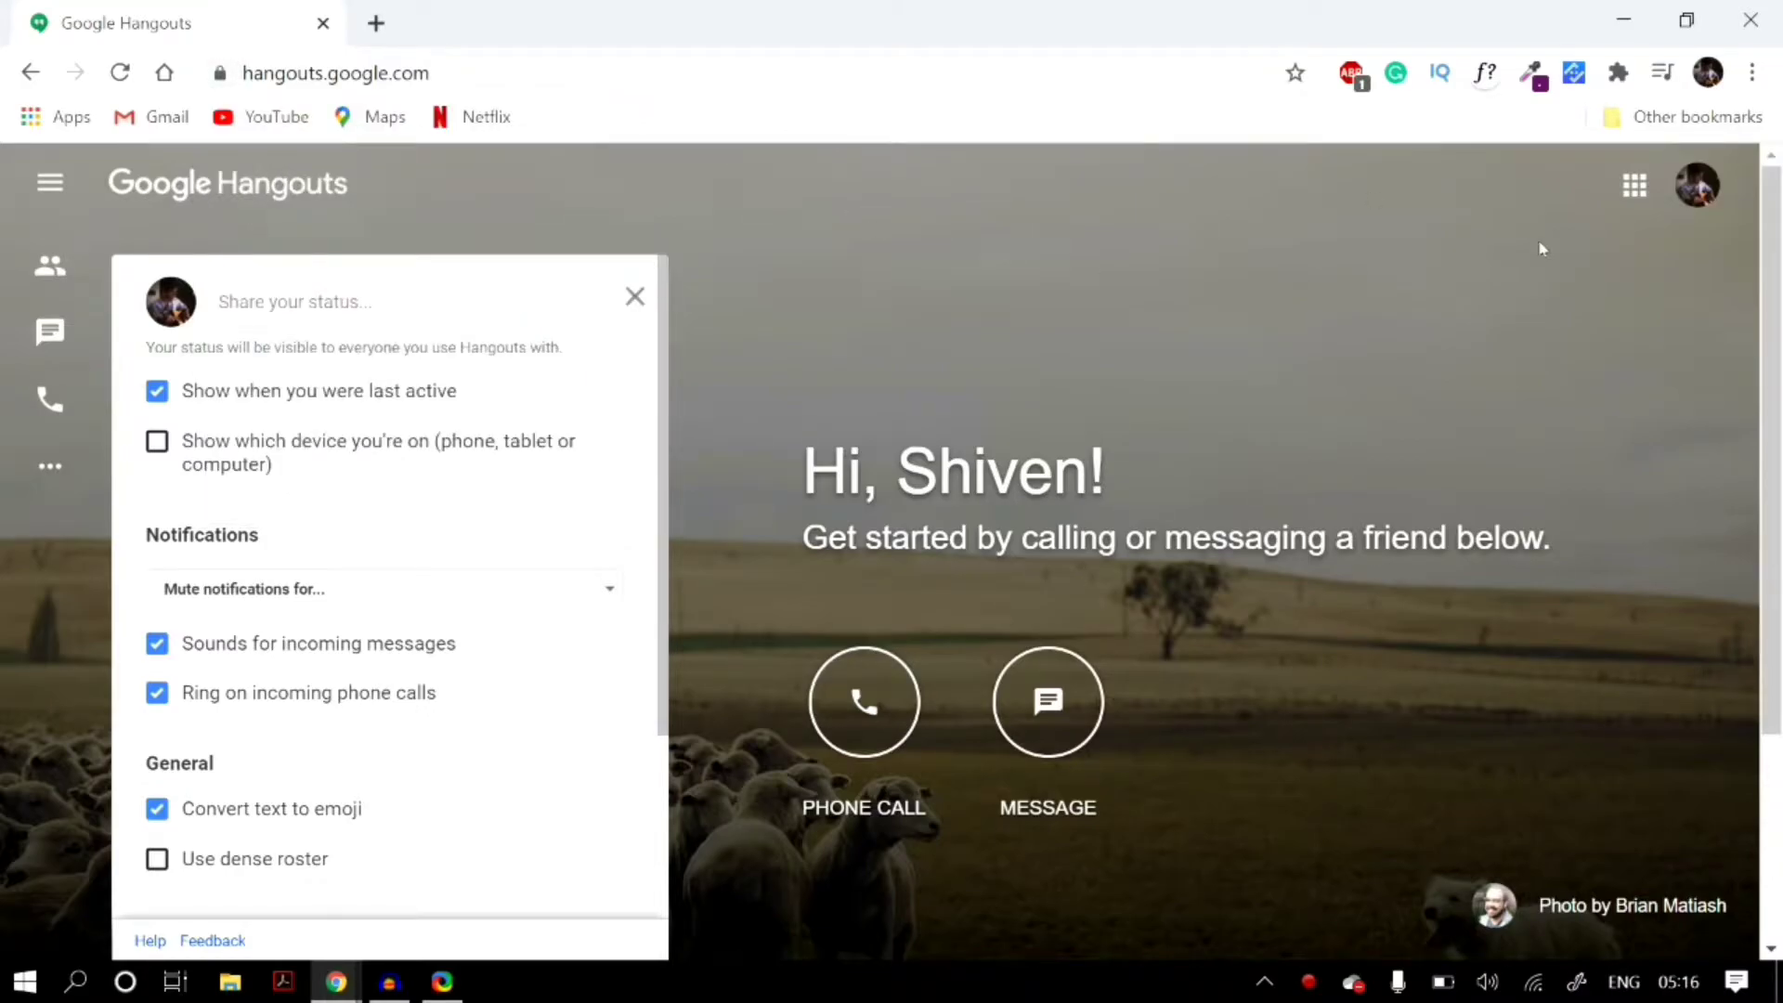
- Open Chrome settings in a new tab, search 'microp', and go to Site Settings
click(1749, 73)
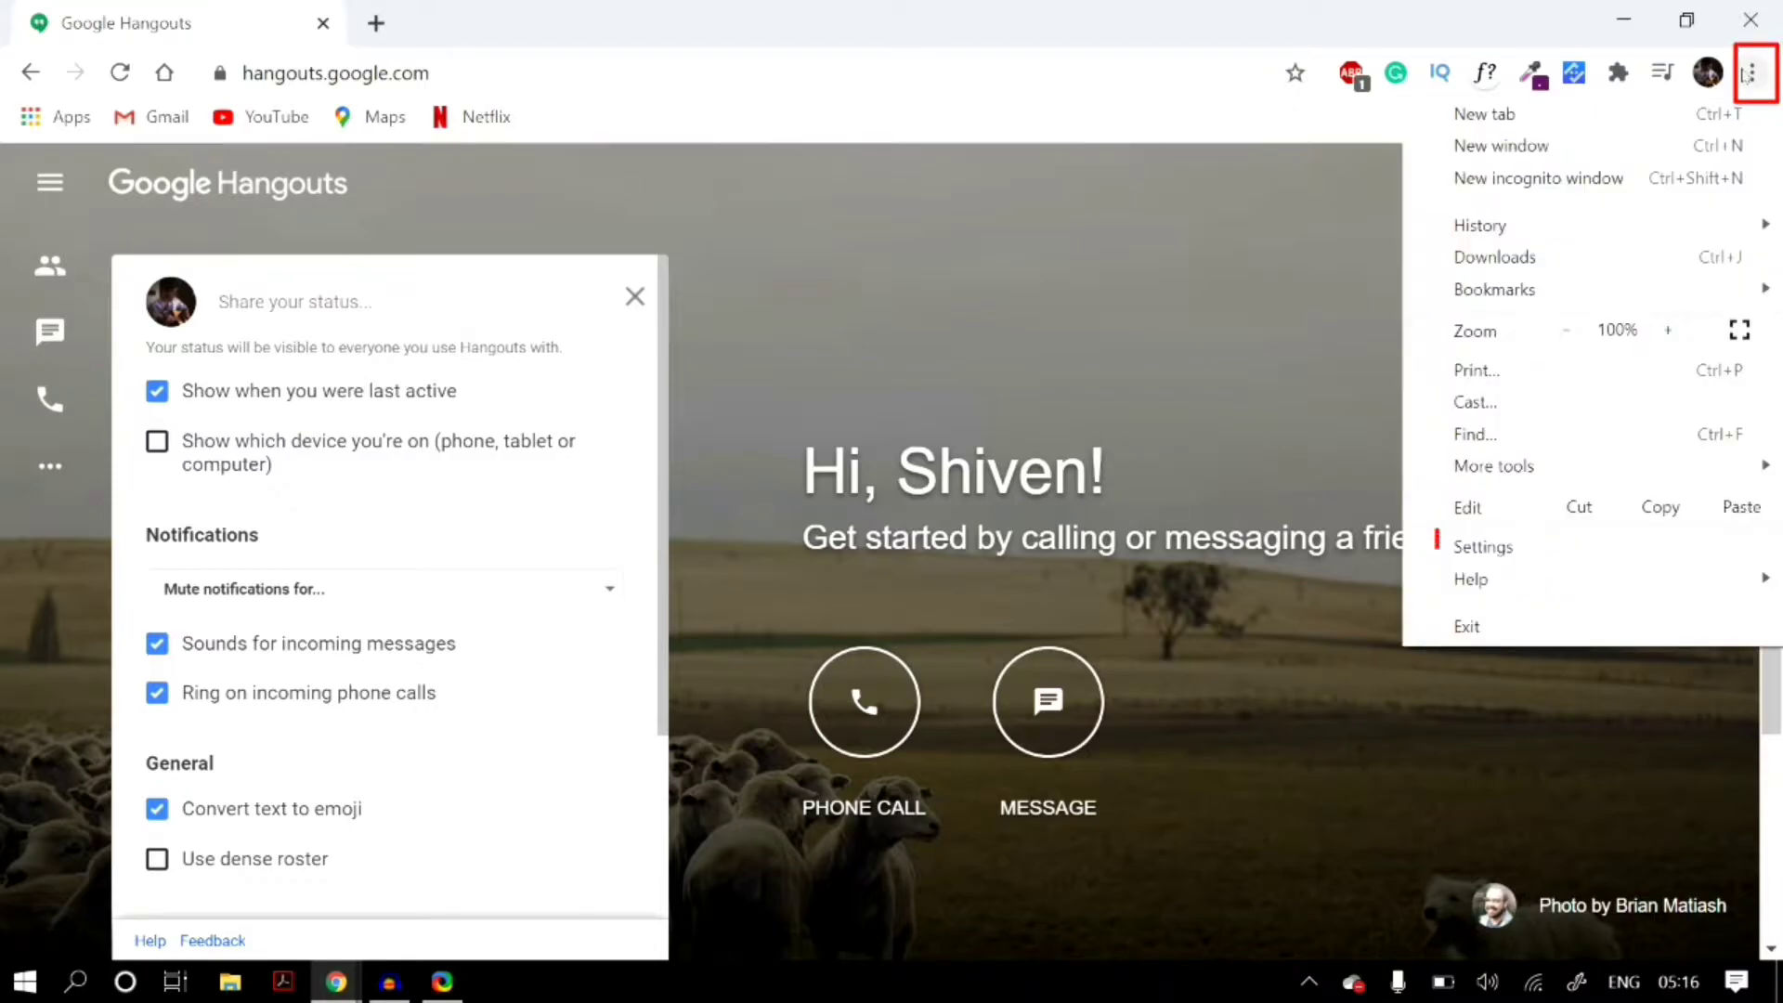
click(1512, 551)
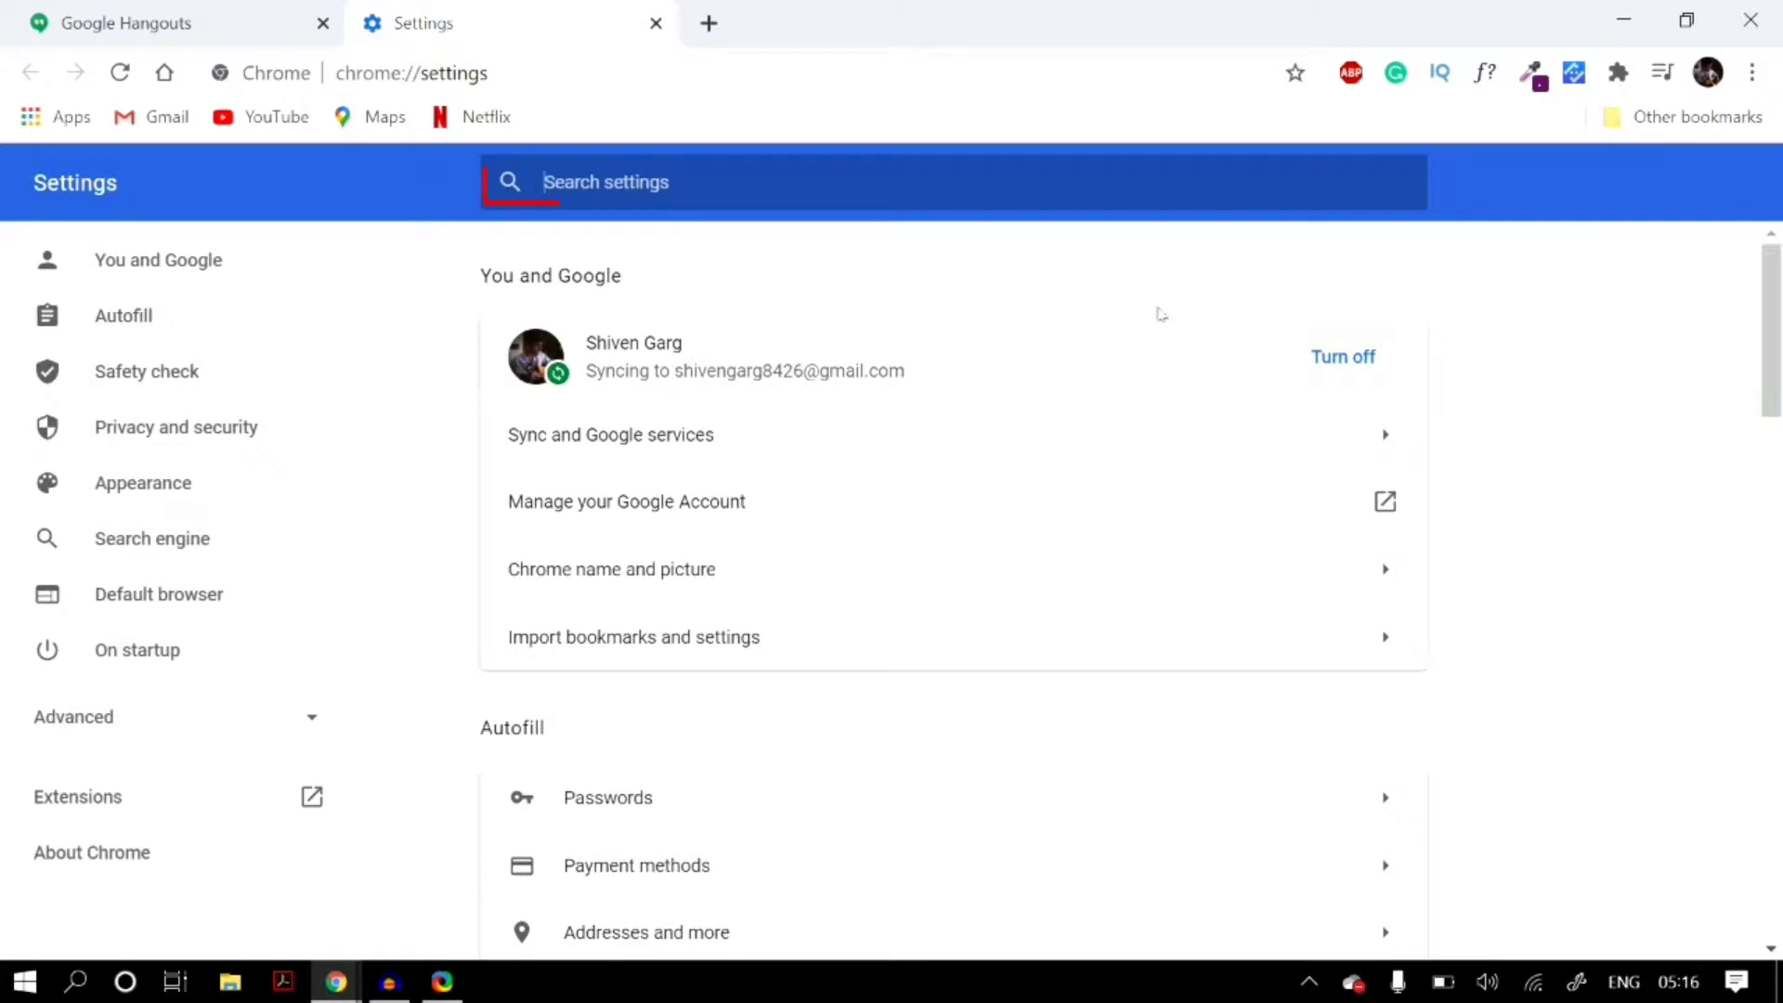
text(microp)
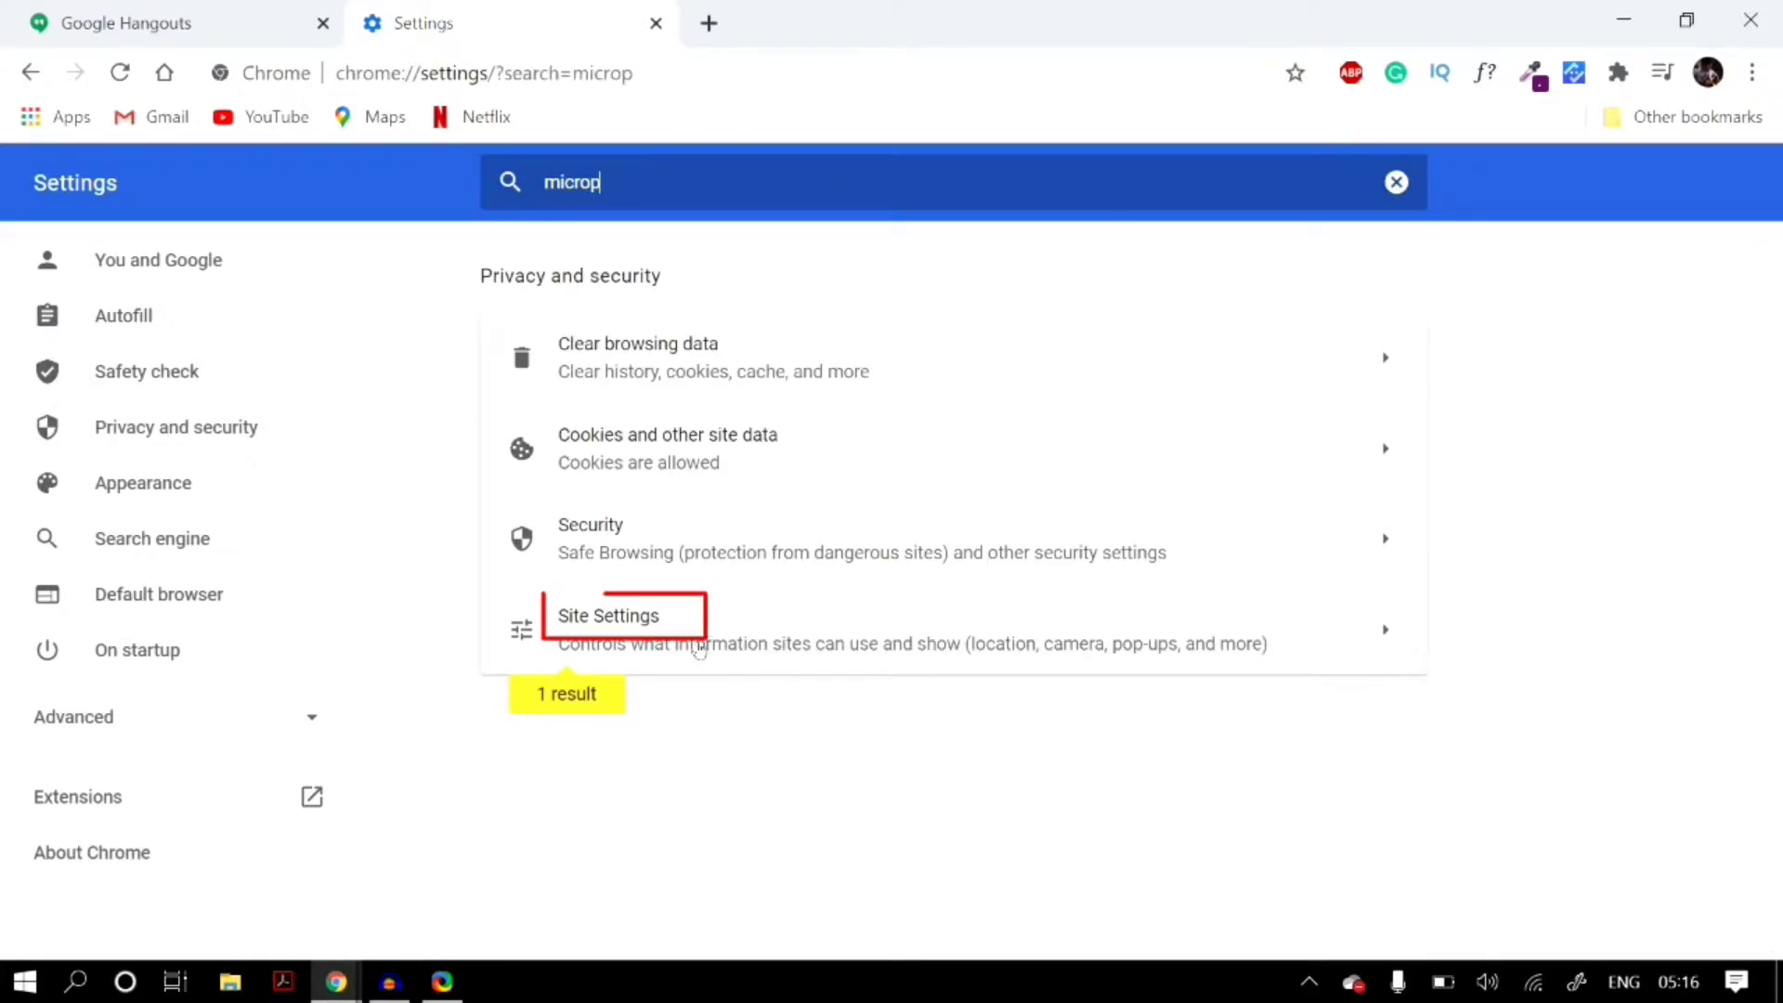
click(699, 648)
scroll(565, 500, down, 5)
scroll(564, 500, down, 3)
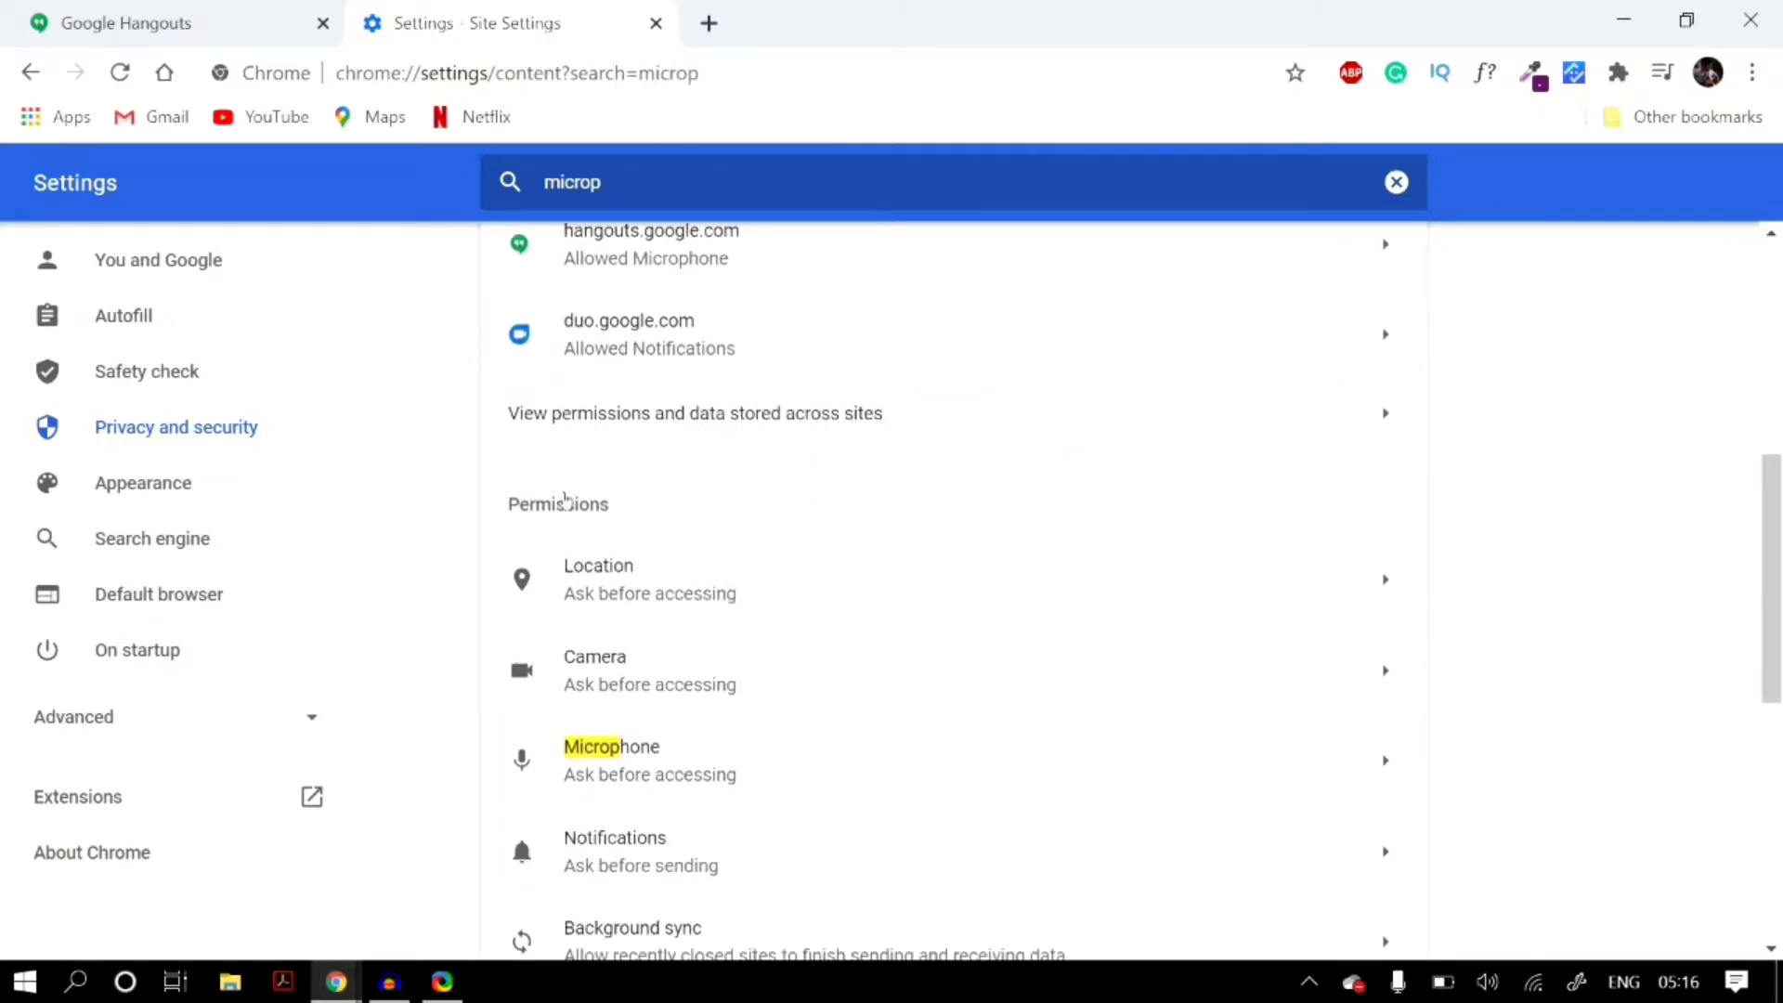
- On the Microphone page, keep Default - External Microphone and leave Ask before accessing on
click(636, 702)
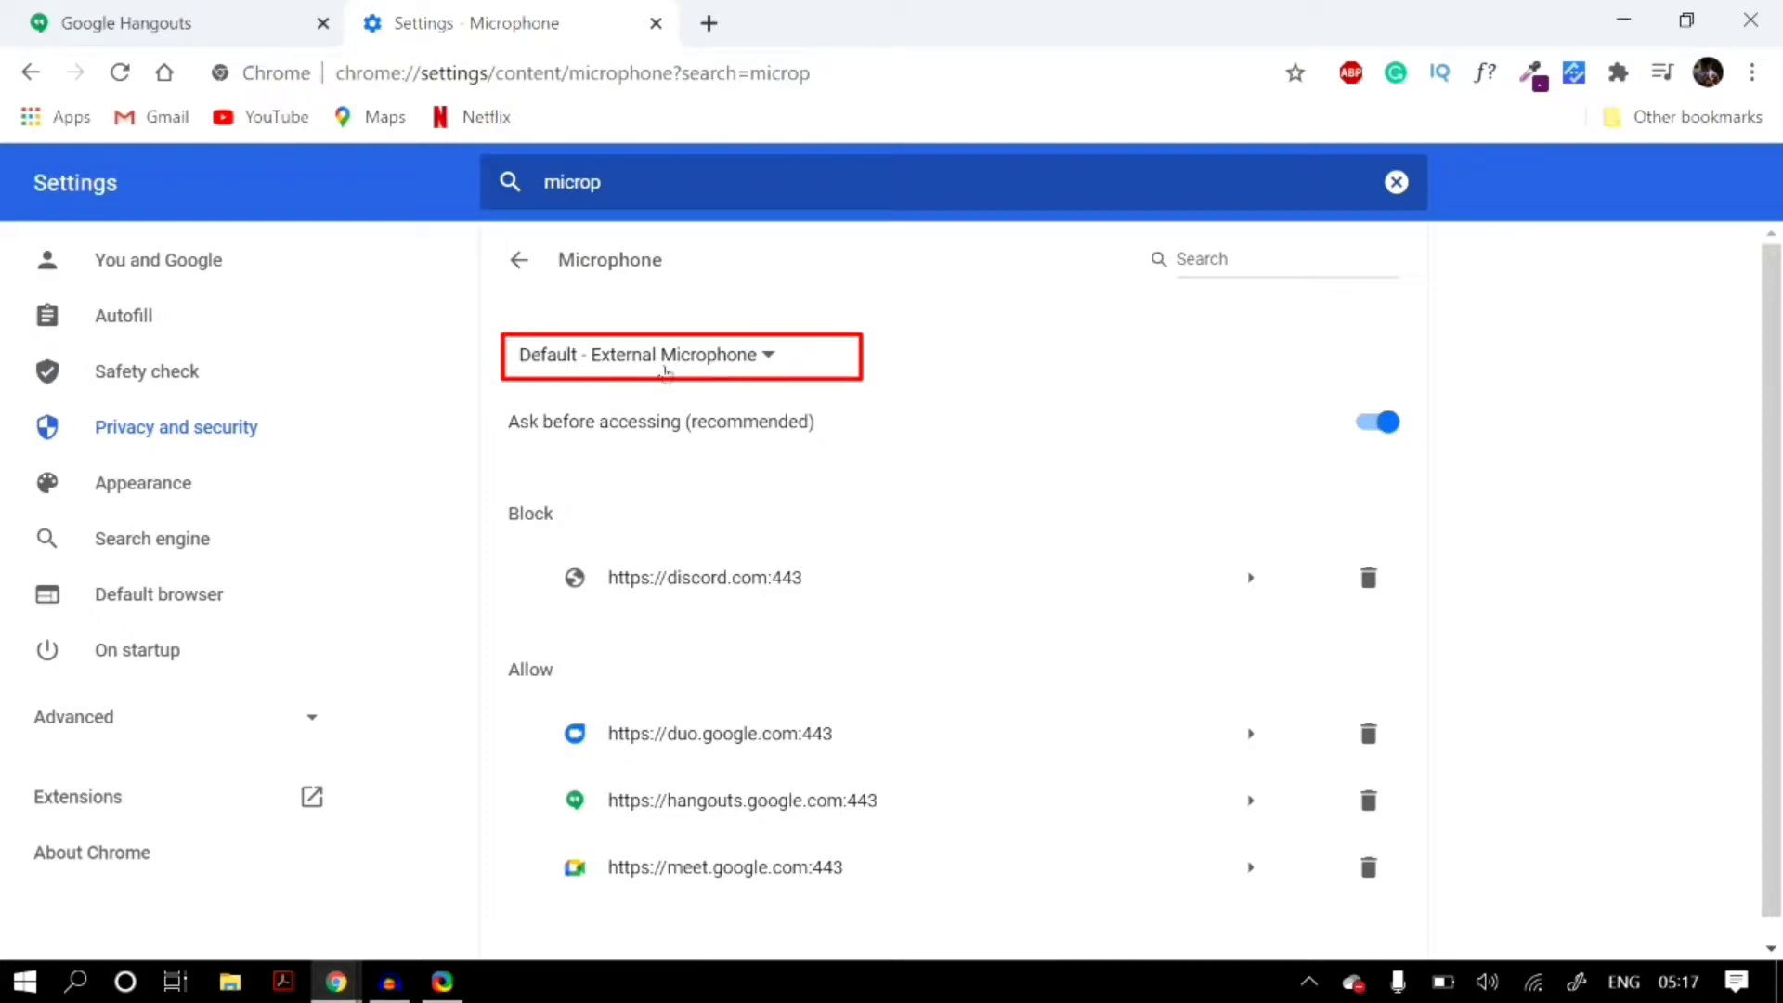
click(666, 372)
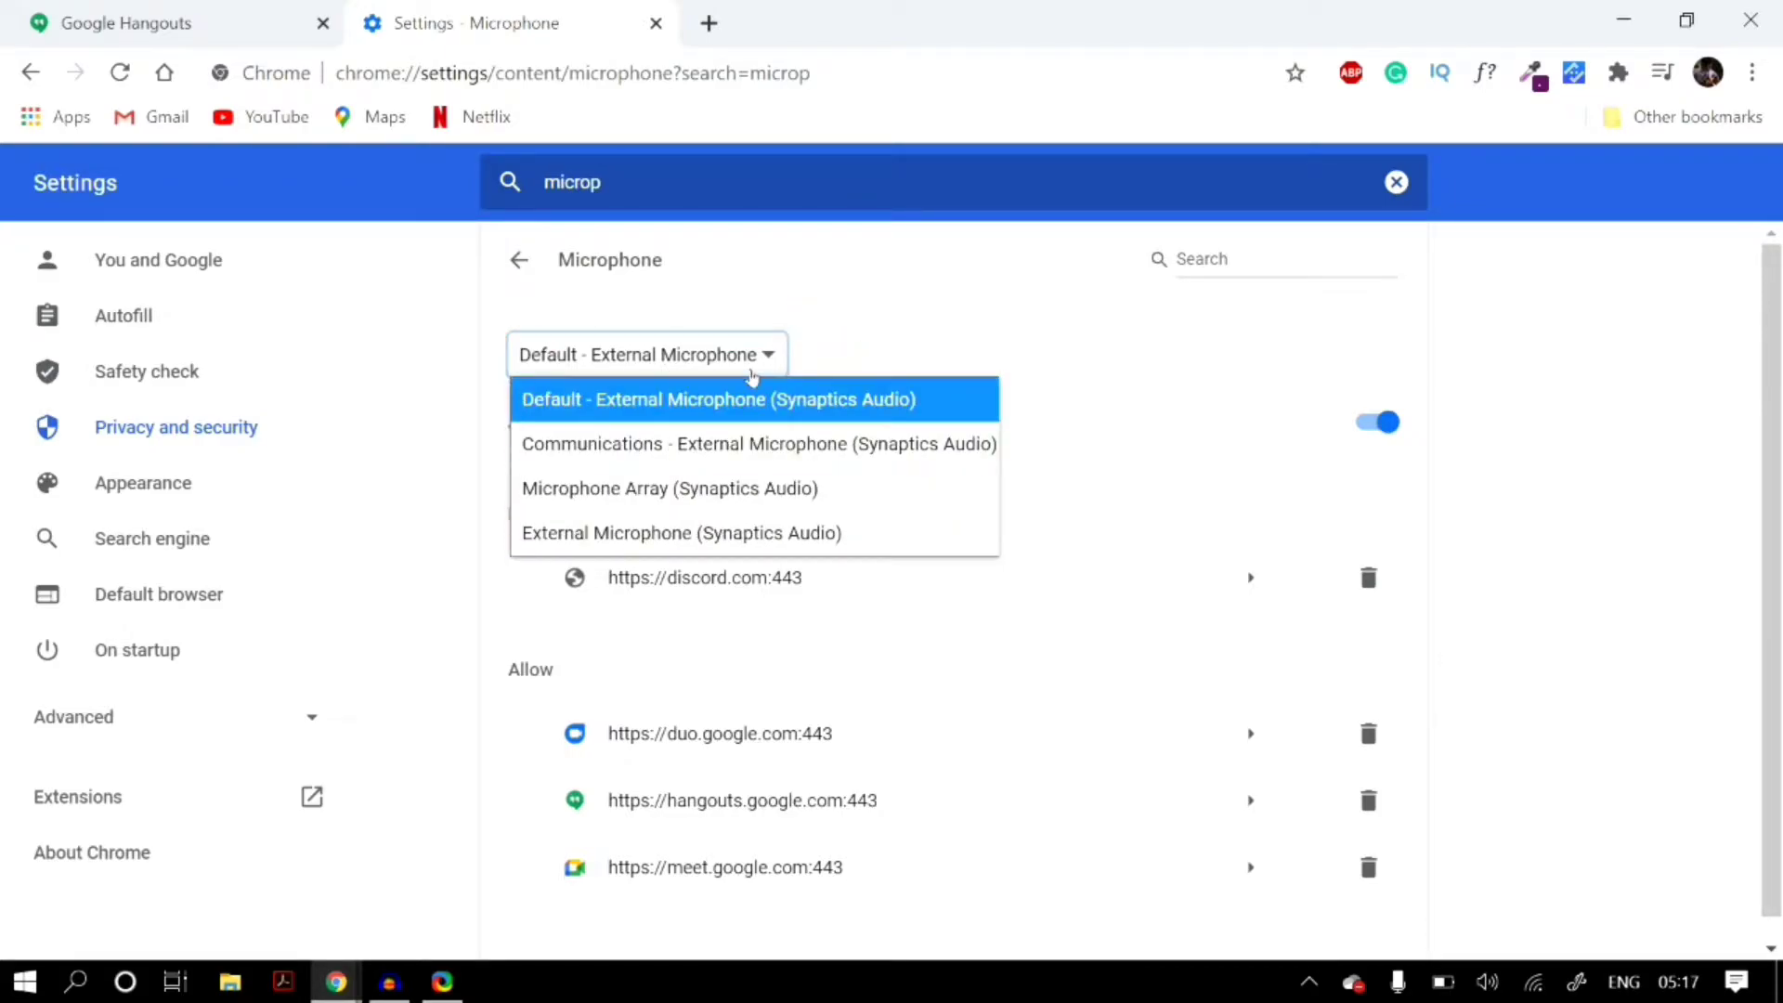
click(745, 397)
click(1033, 408)
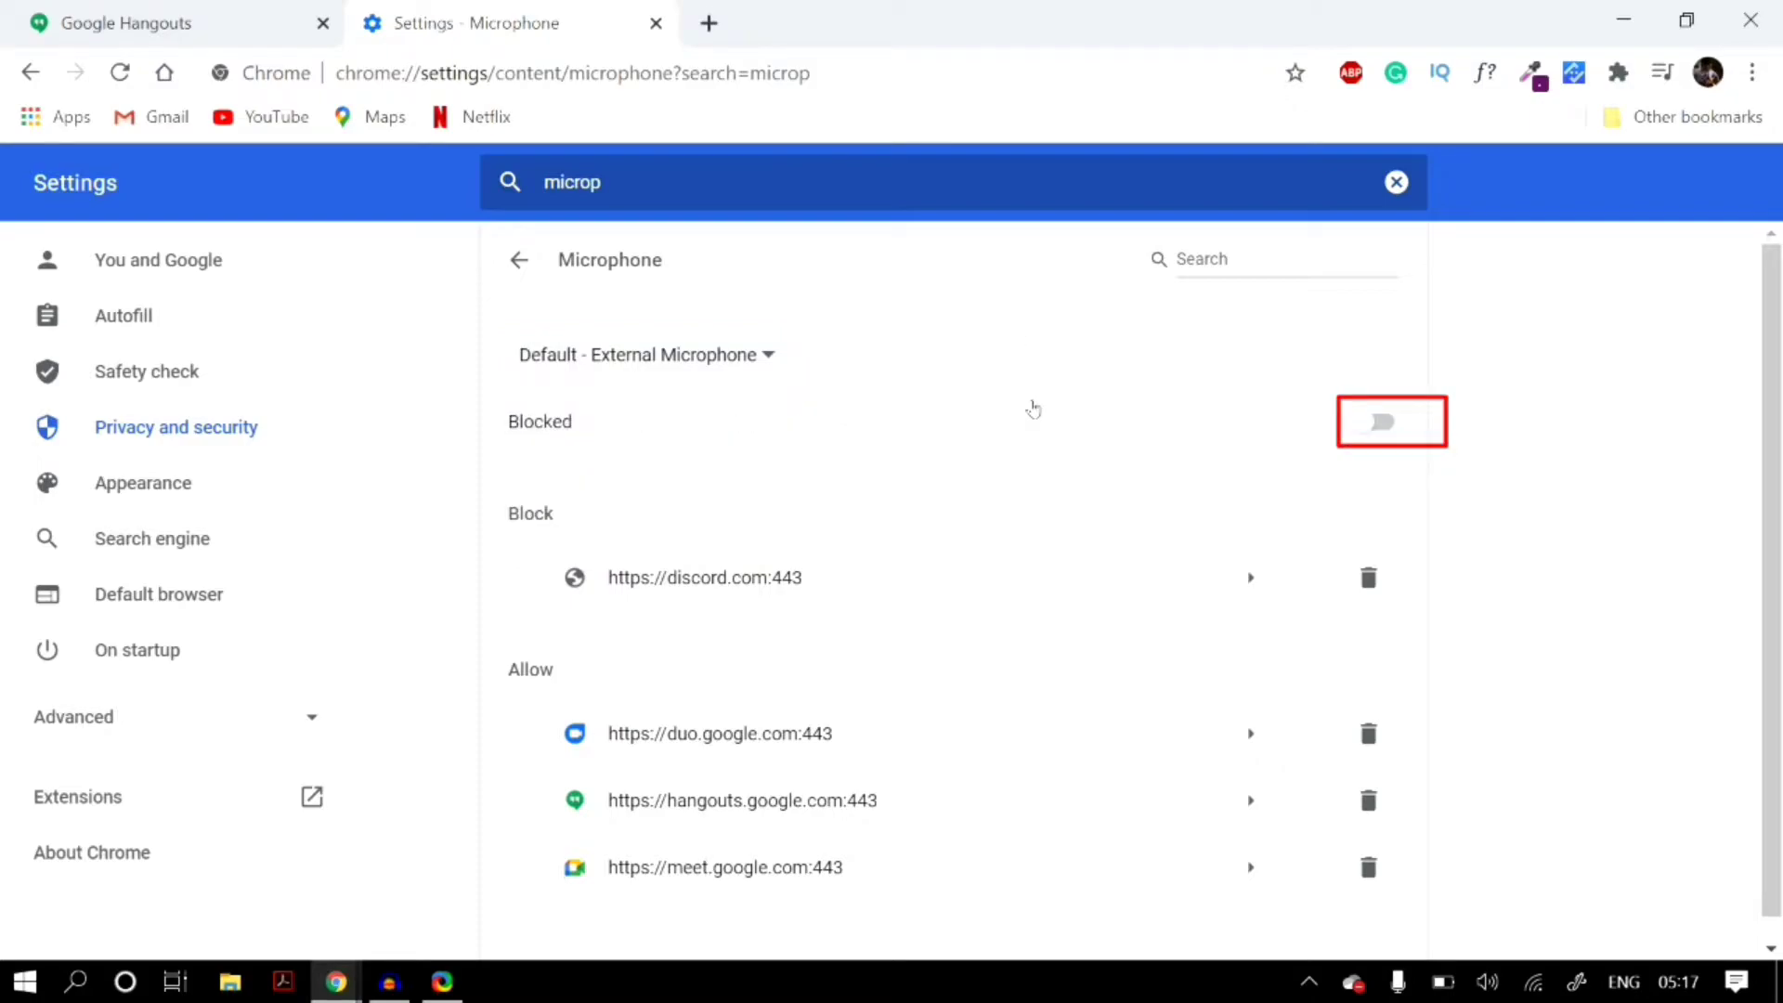
click(1032, 410)
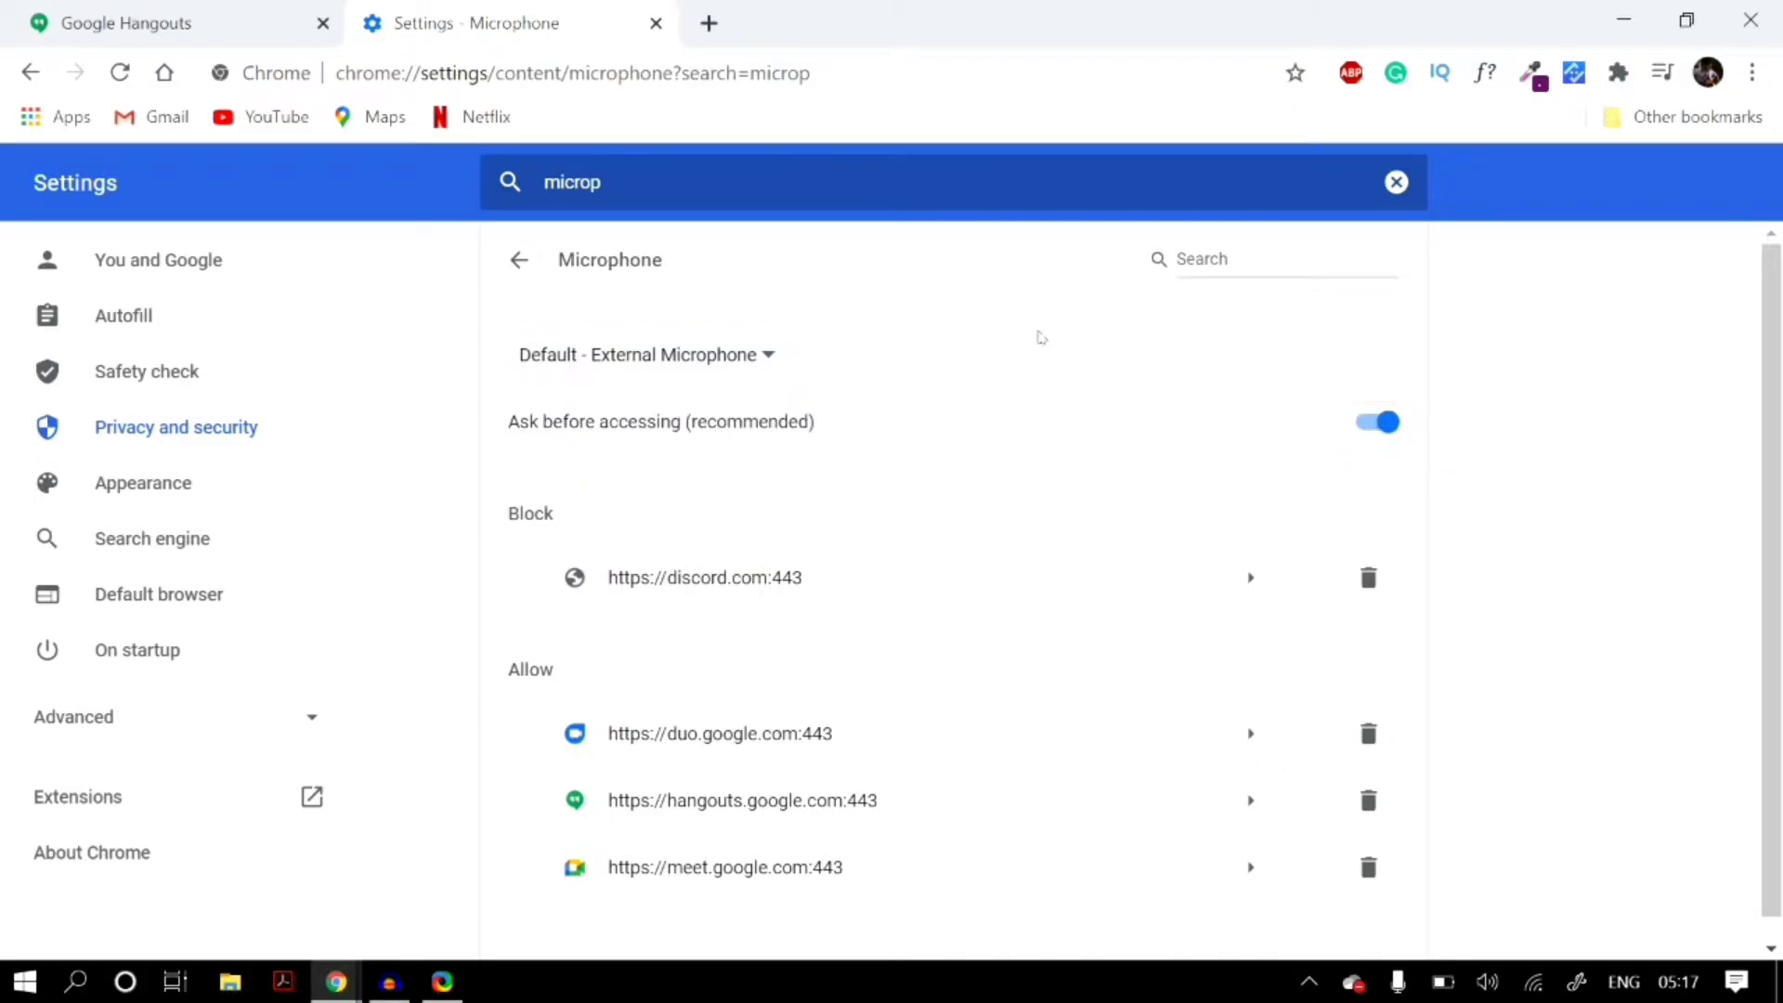
scroll(1040, 528, down, 1)
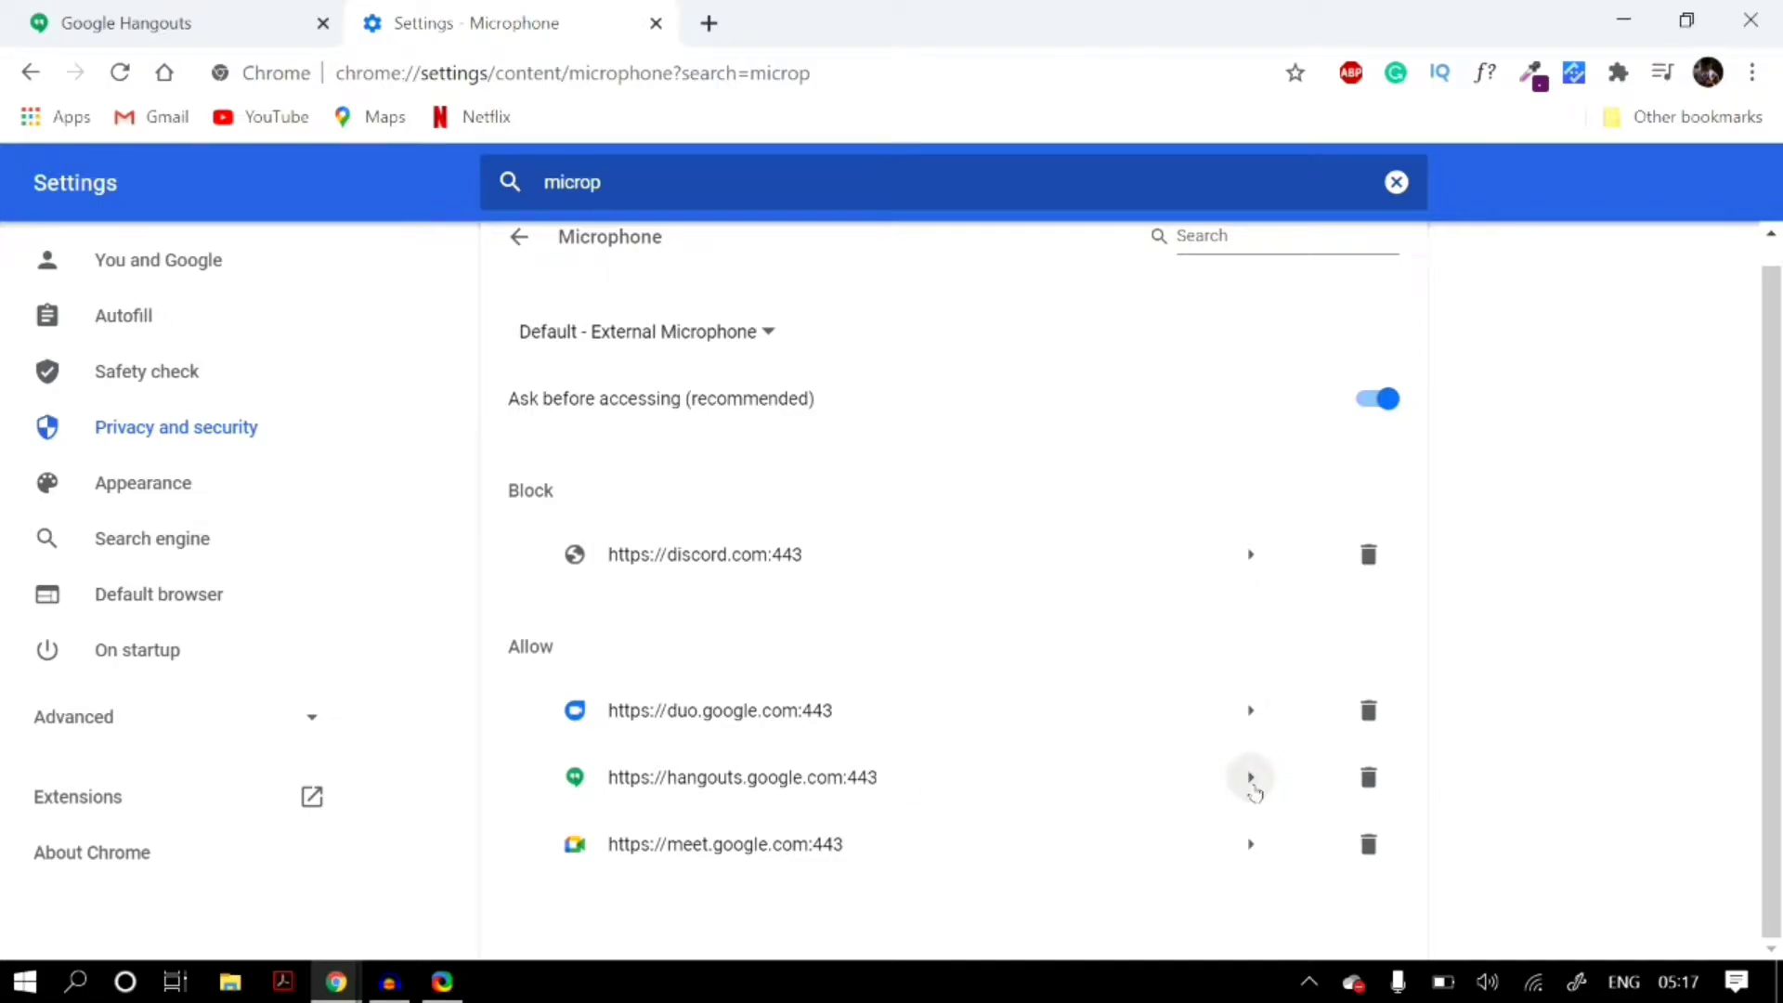
- Set hangouts.google.com's Microphone permission to Allow, then go back to Site Settings
click(1253, 783)
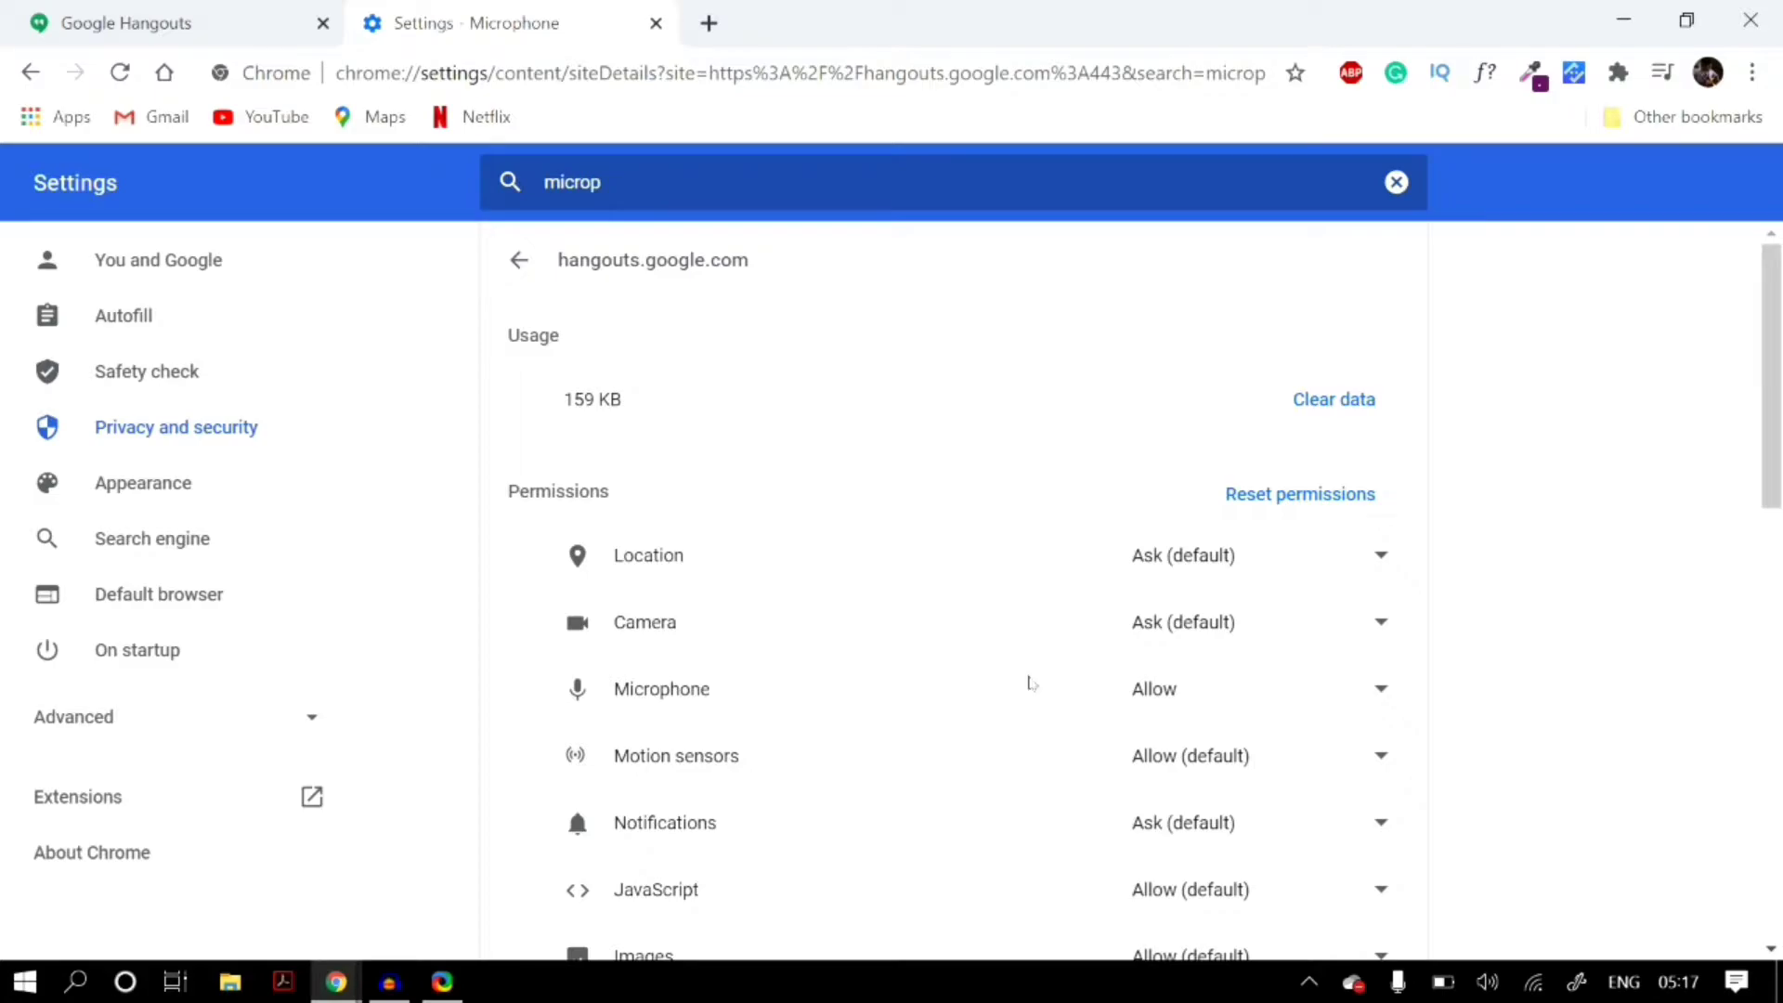
click(1243, 703)
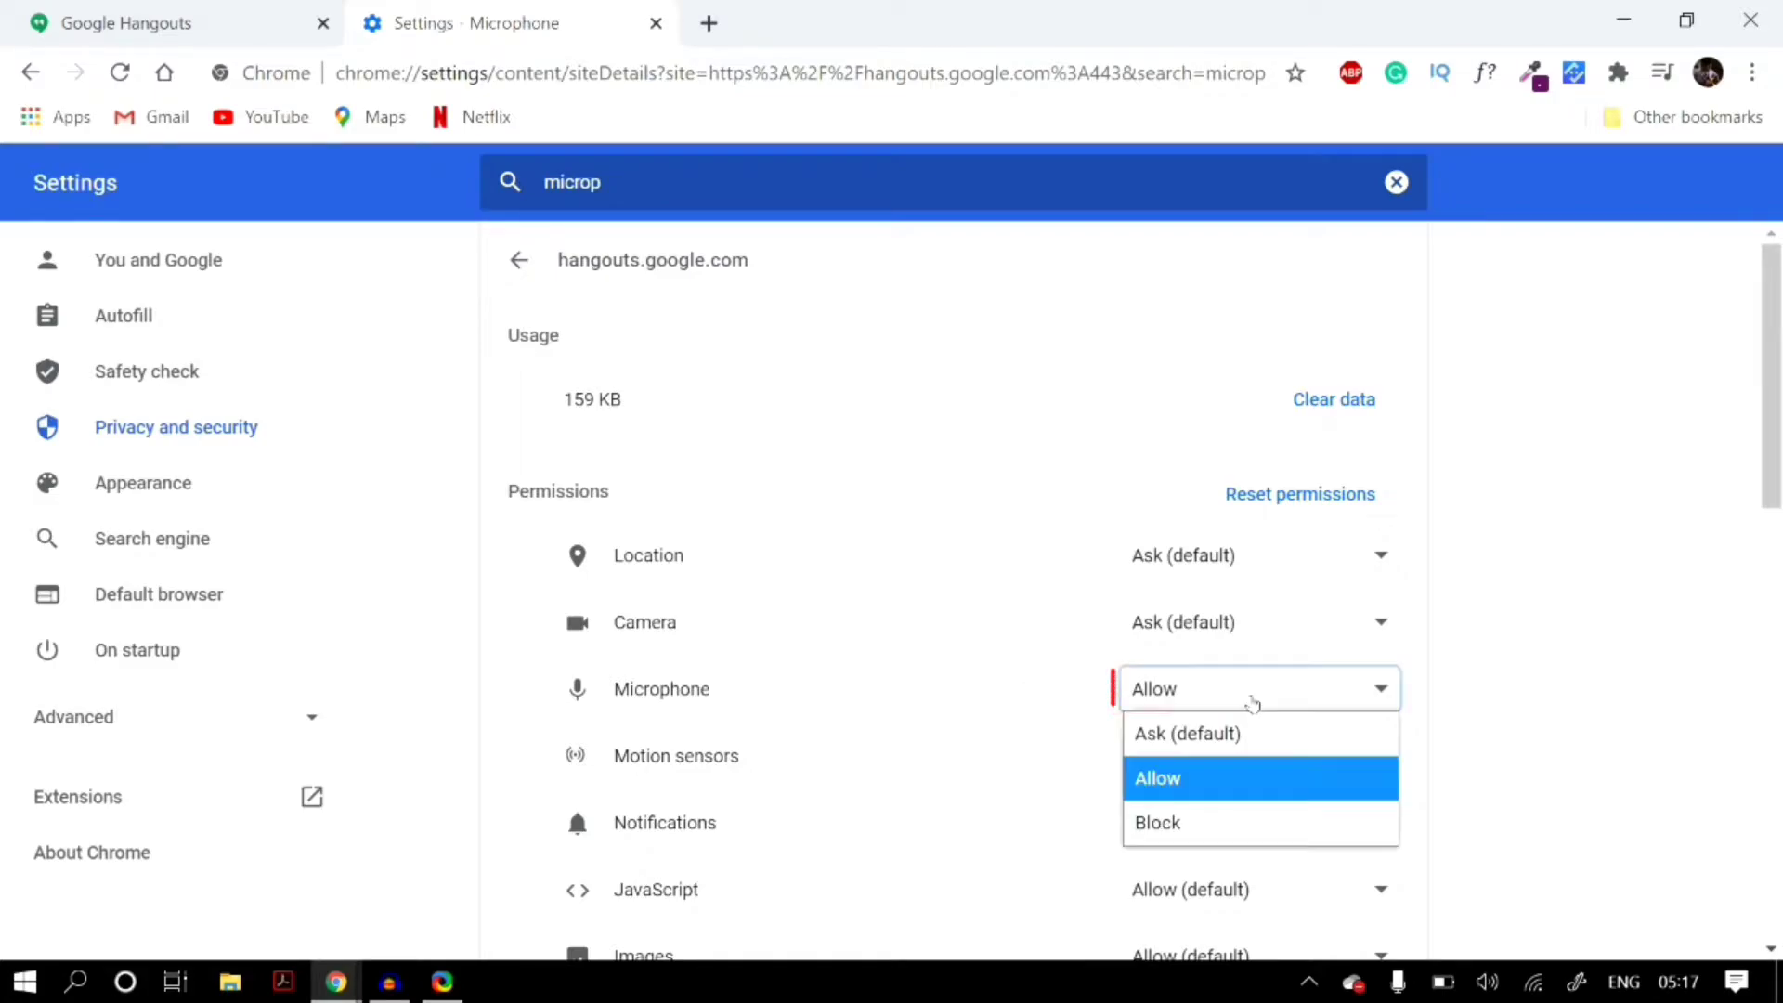
click(1210, 780)
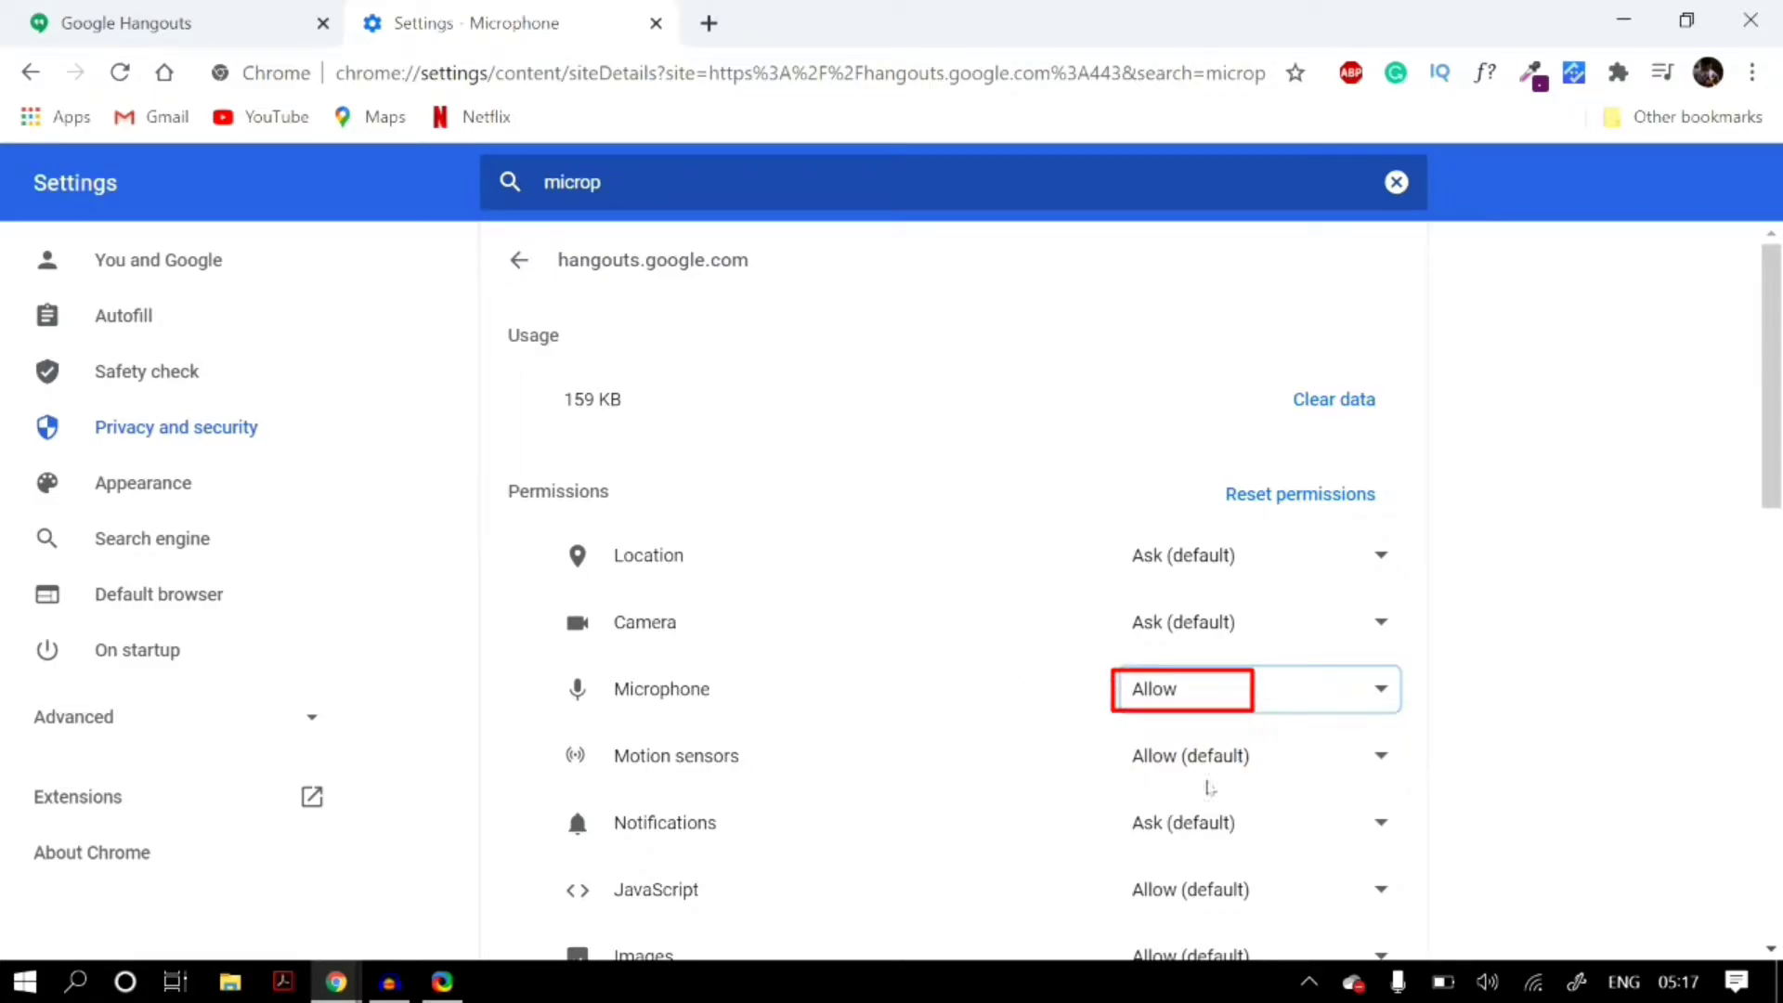
click(519, 260)
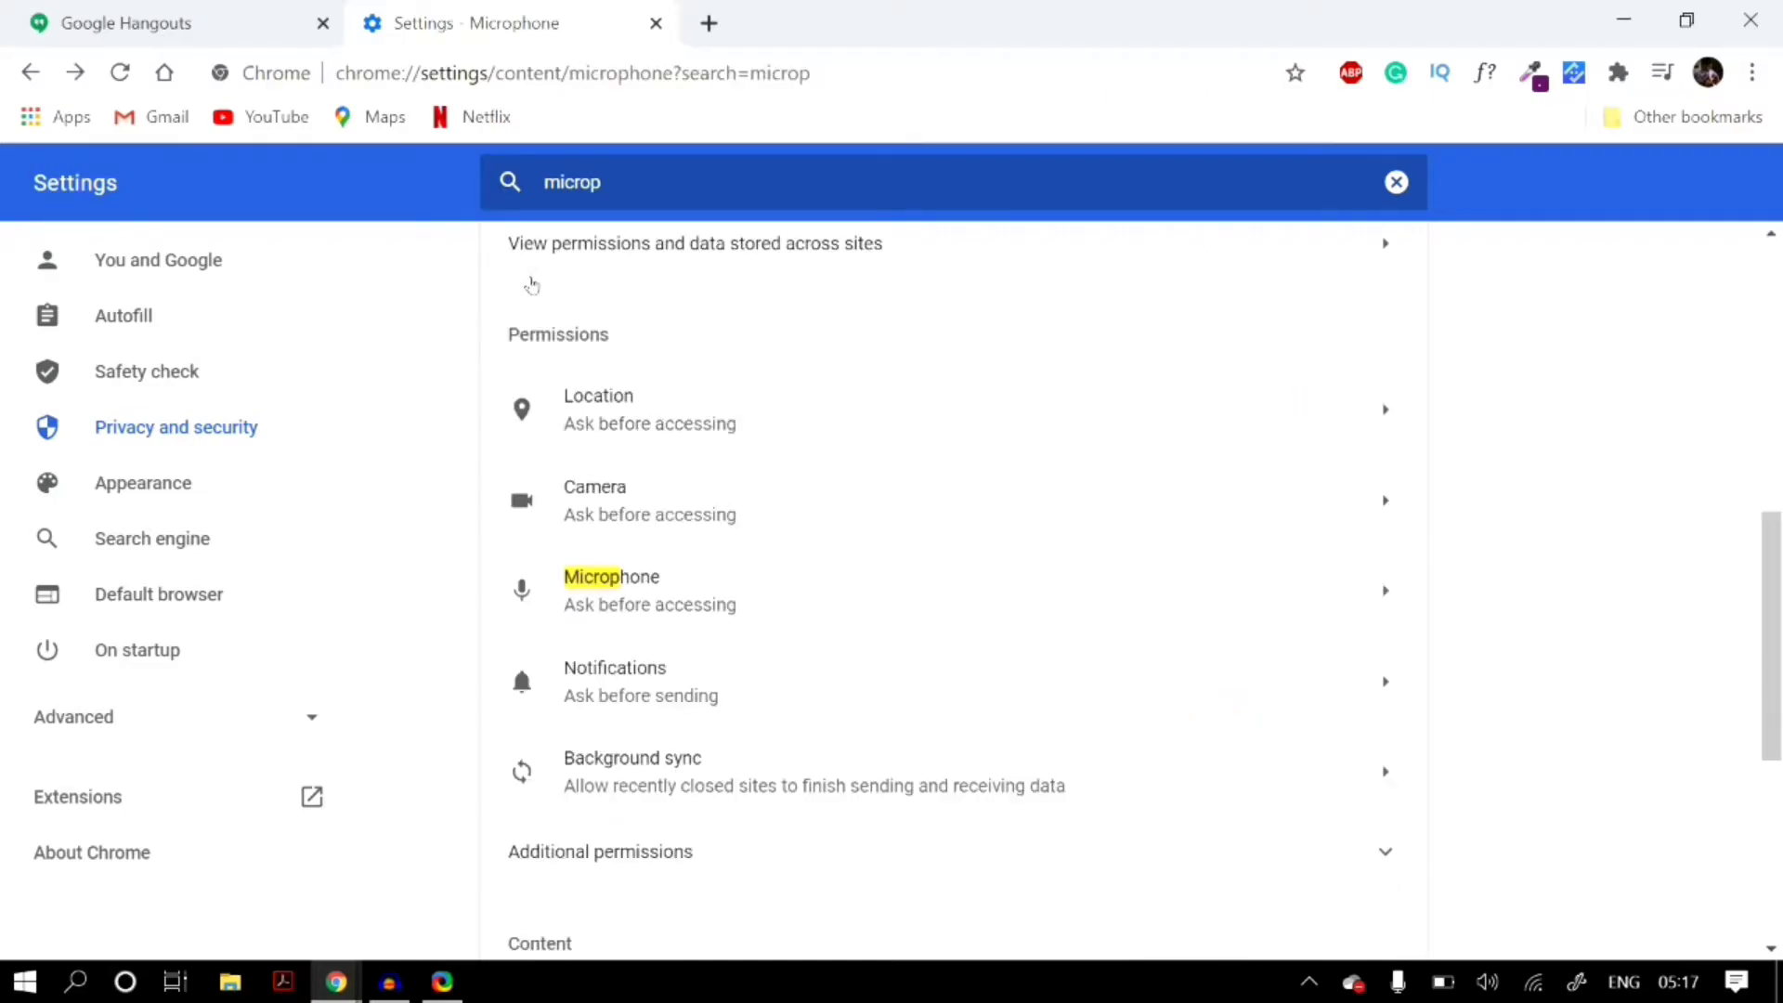
scroll(575, 357, up, 10)
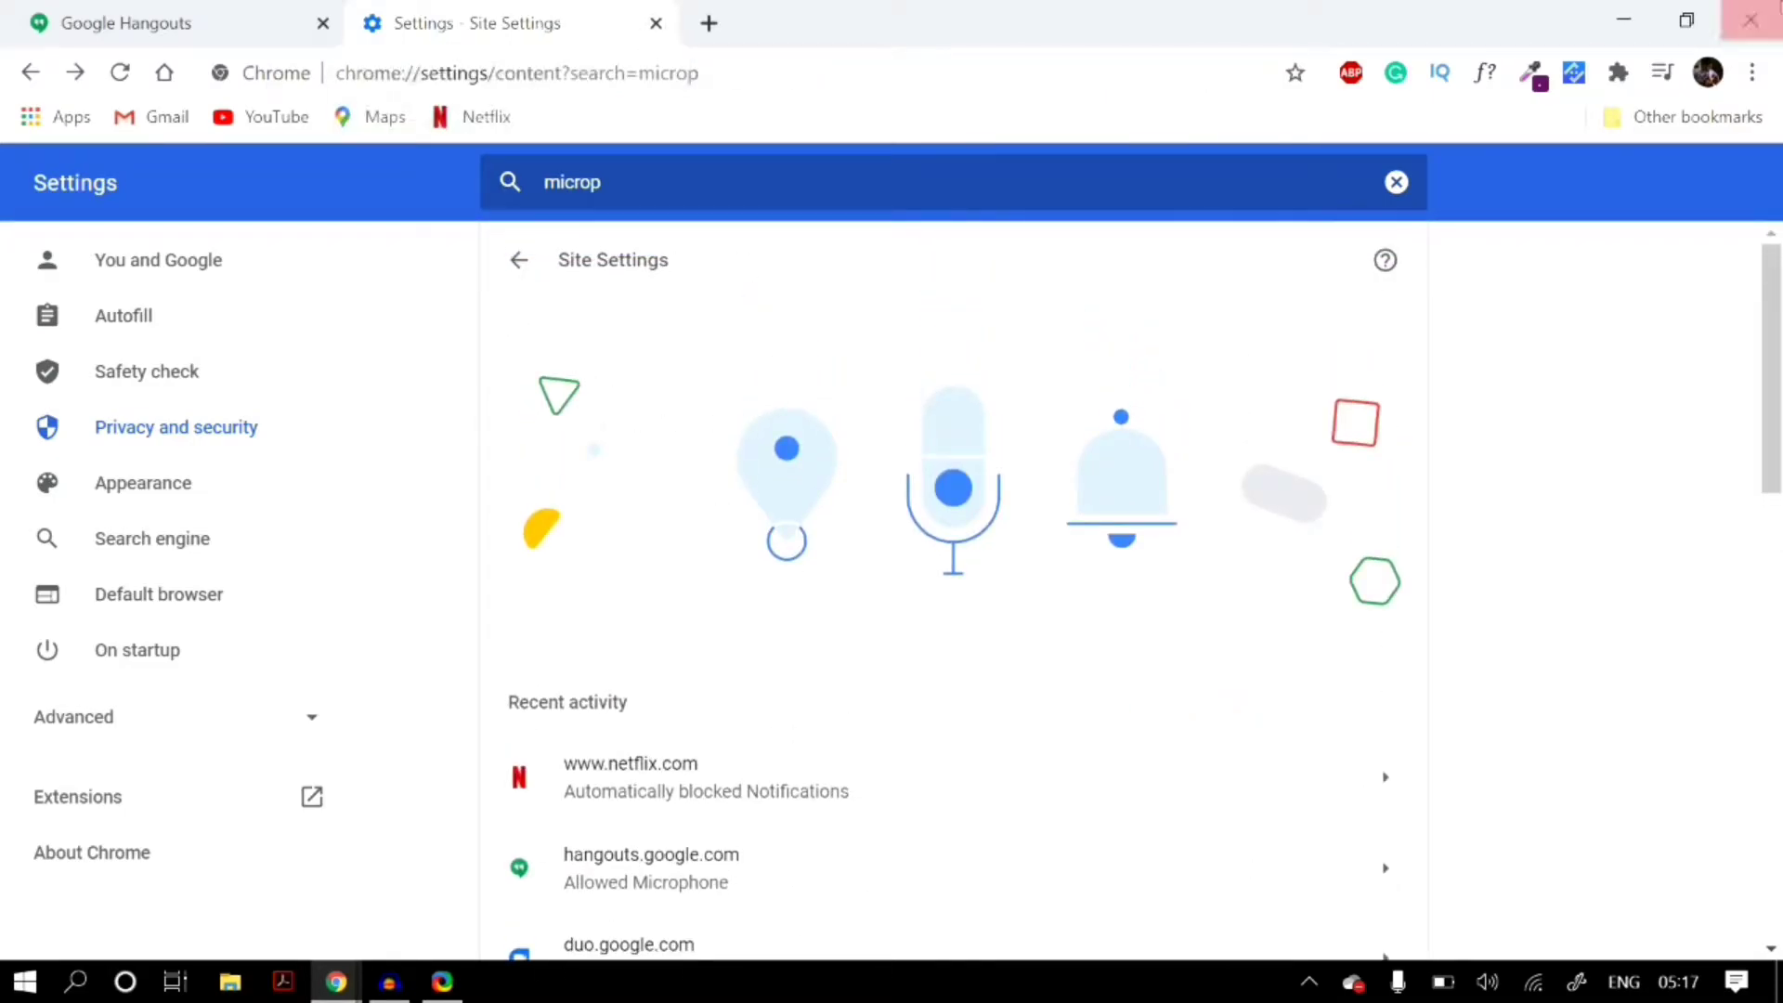
- Close the Chrome window
click(1752, 19)
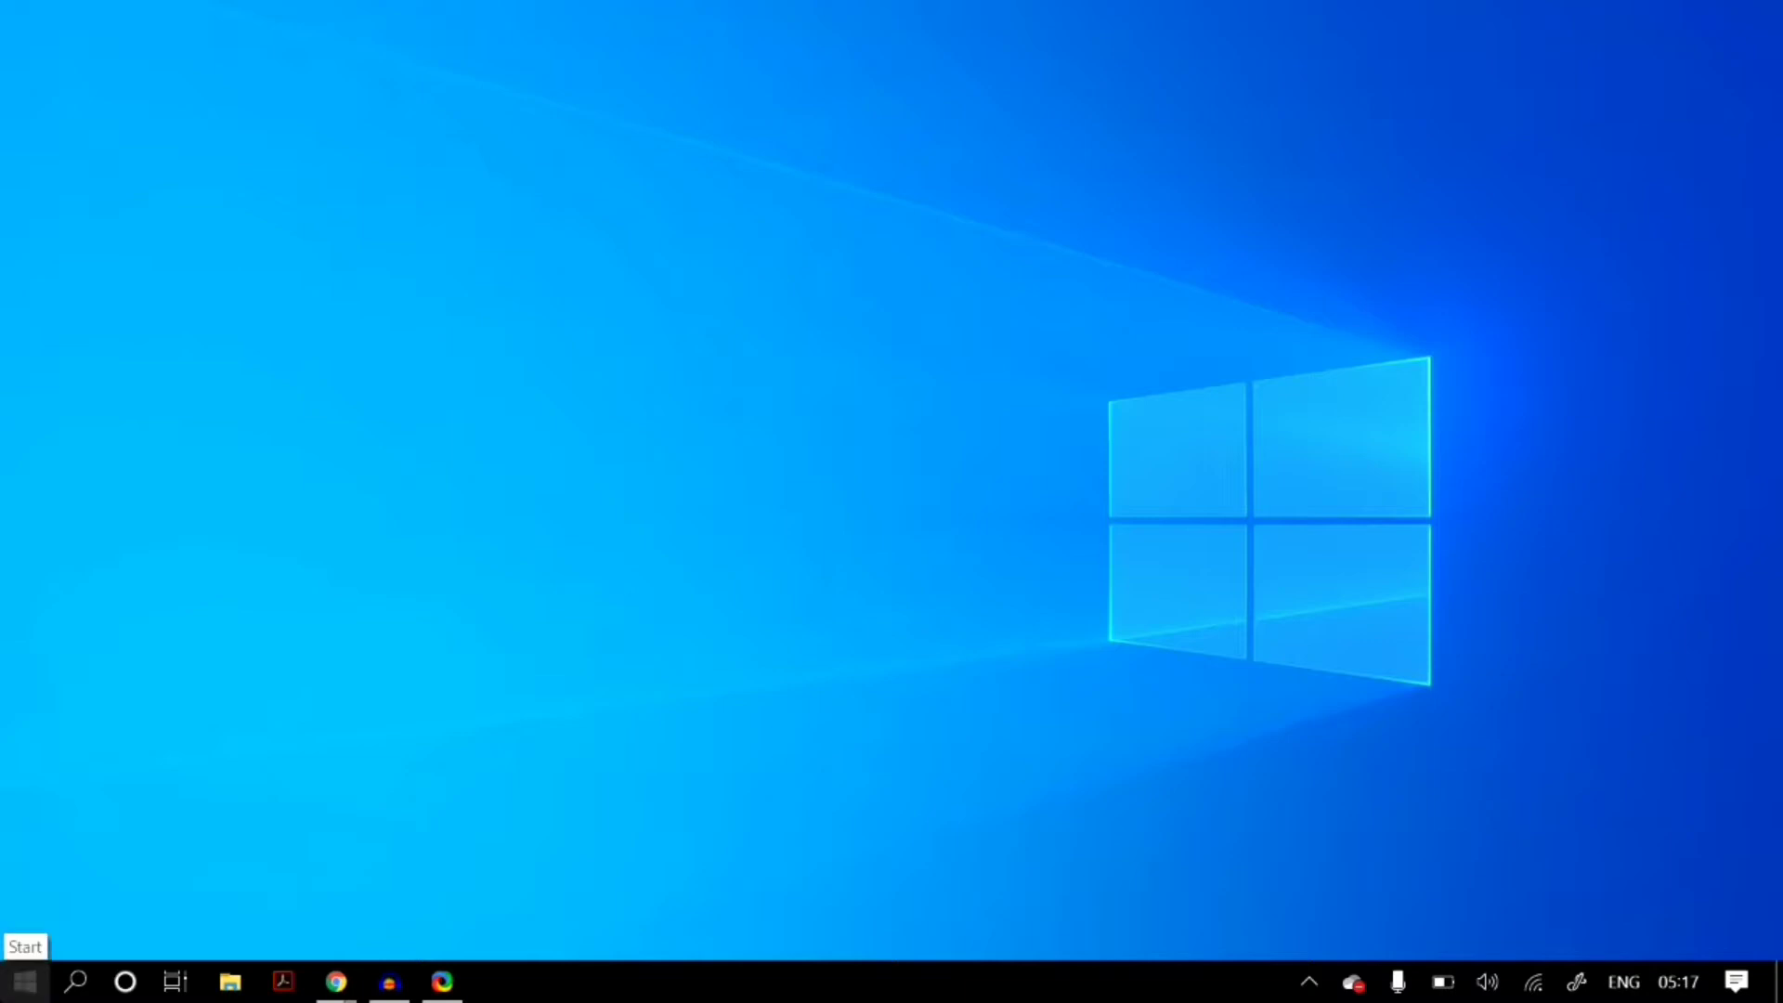
- Search 'micr' from Start and open the Microphone privacy settings
click(26, 981)
click(25, 982)
click(25, 982)
text(micr)
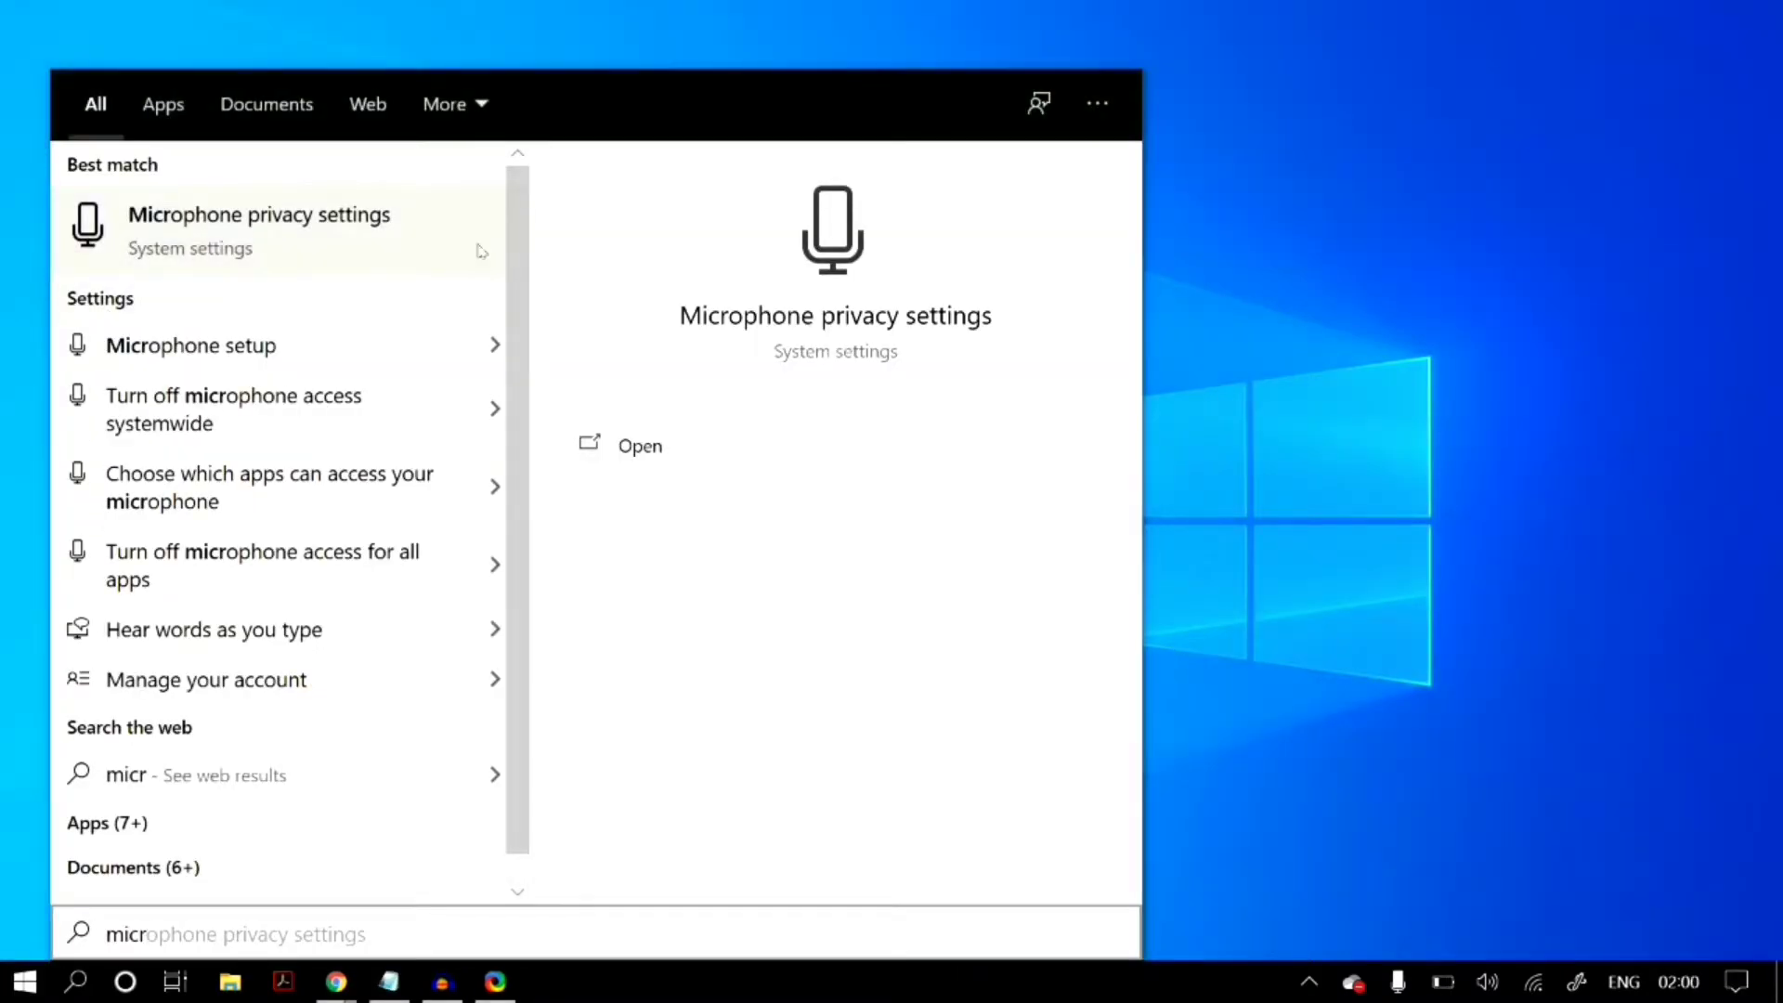
click(480, 251)
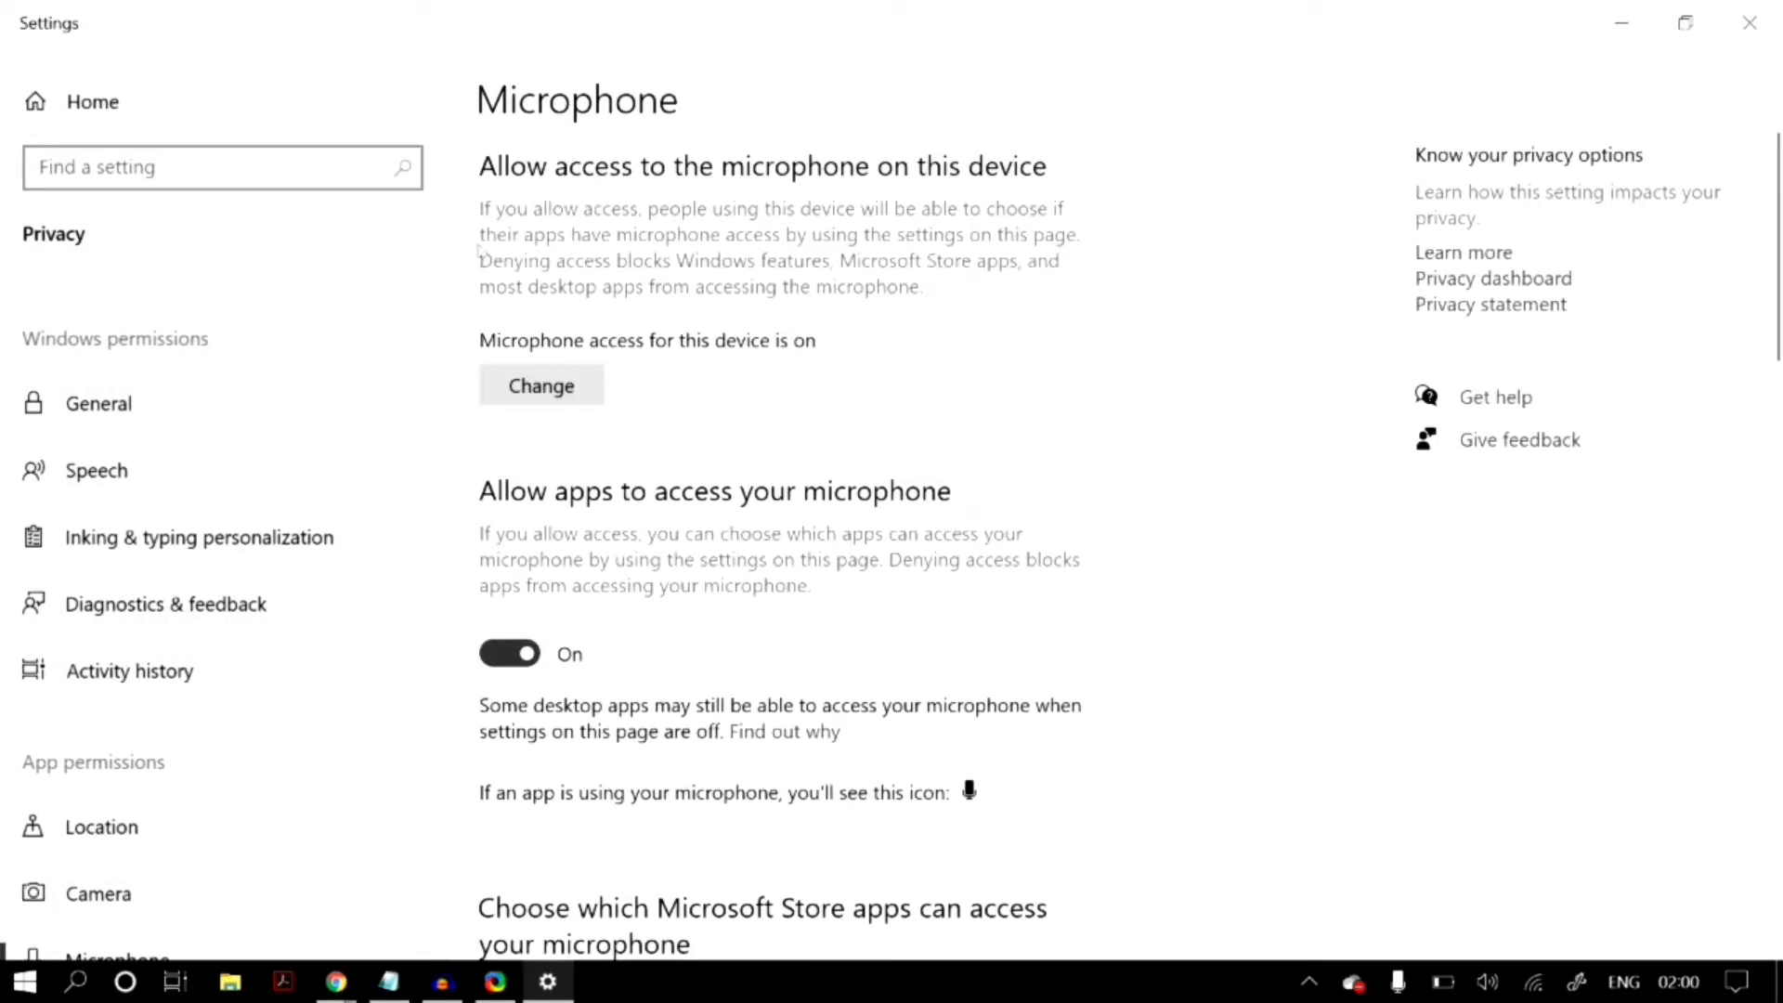
- Confirm device microphone access is on and review the apps allowed to use it
click(495, 373)
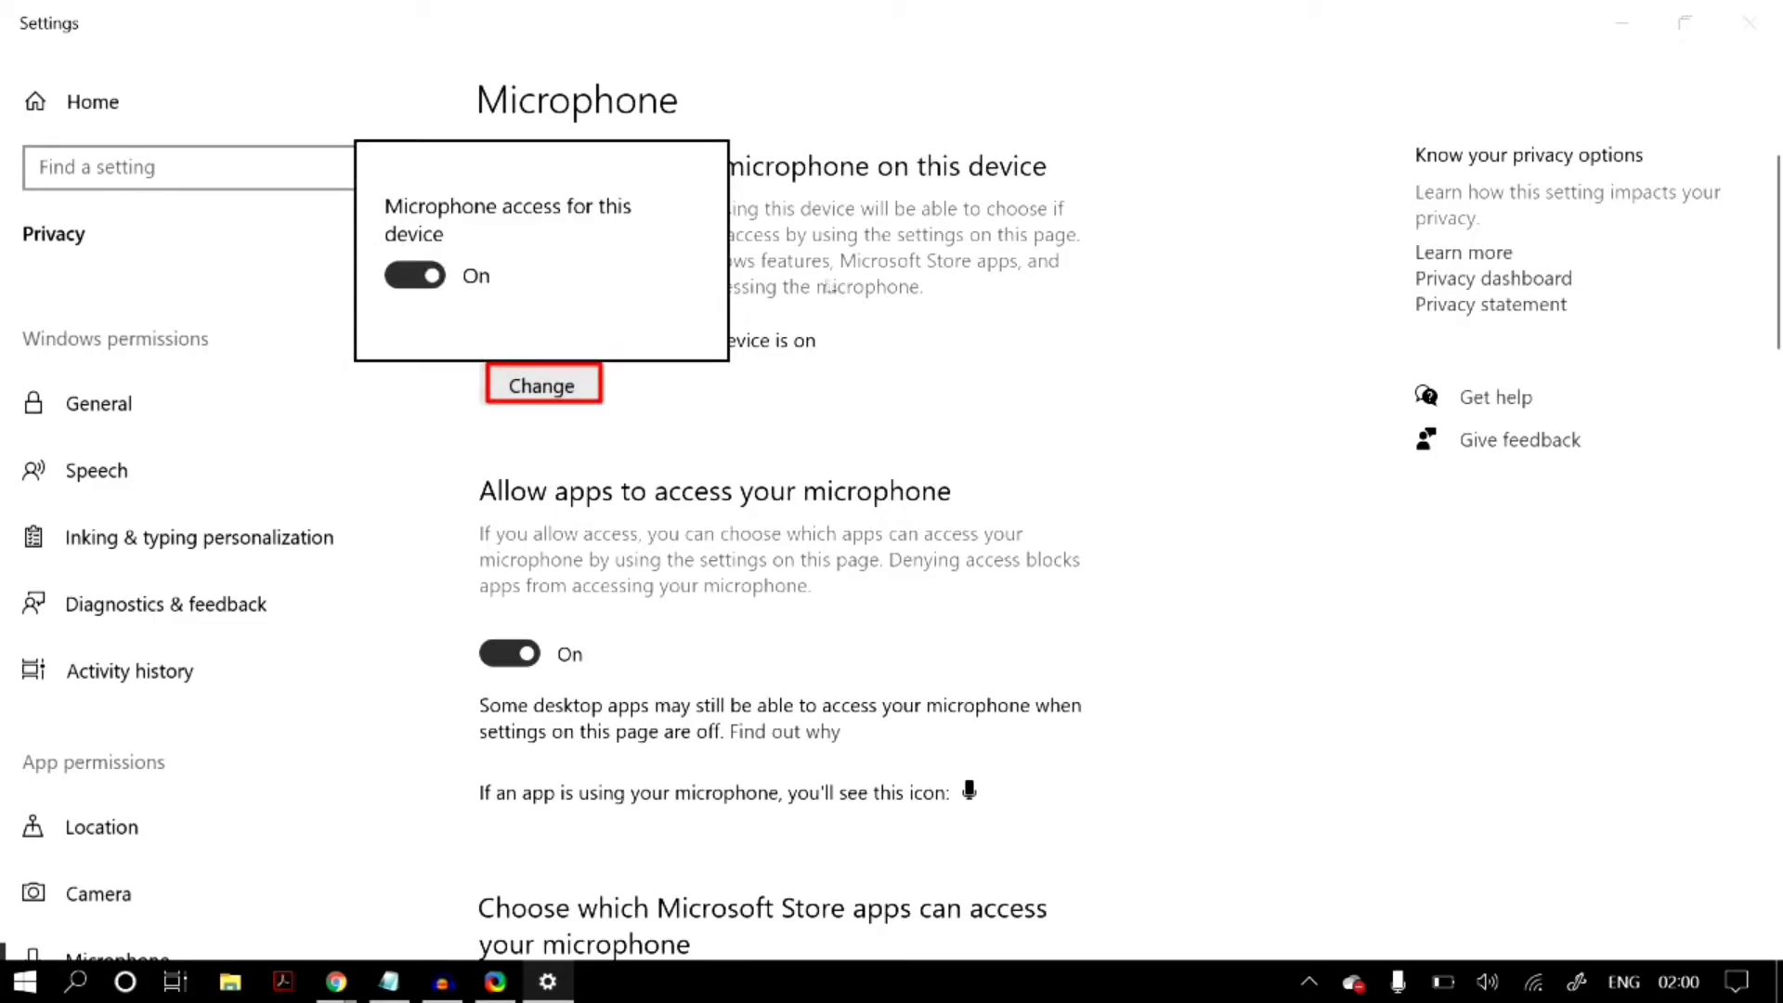
click(855, 272)
scroll(856, 271, down, 3)
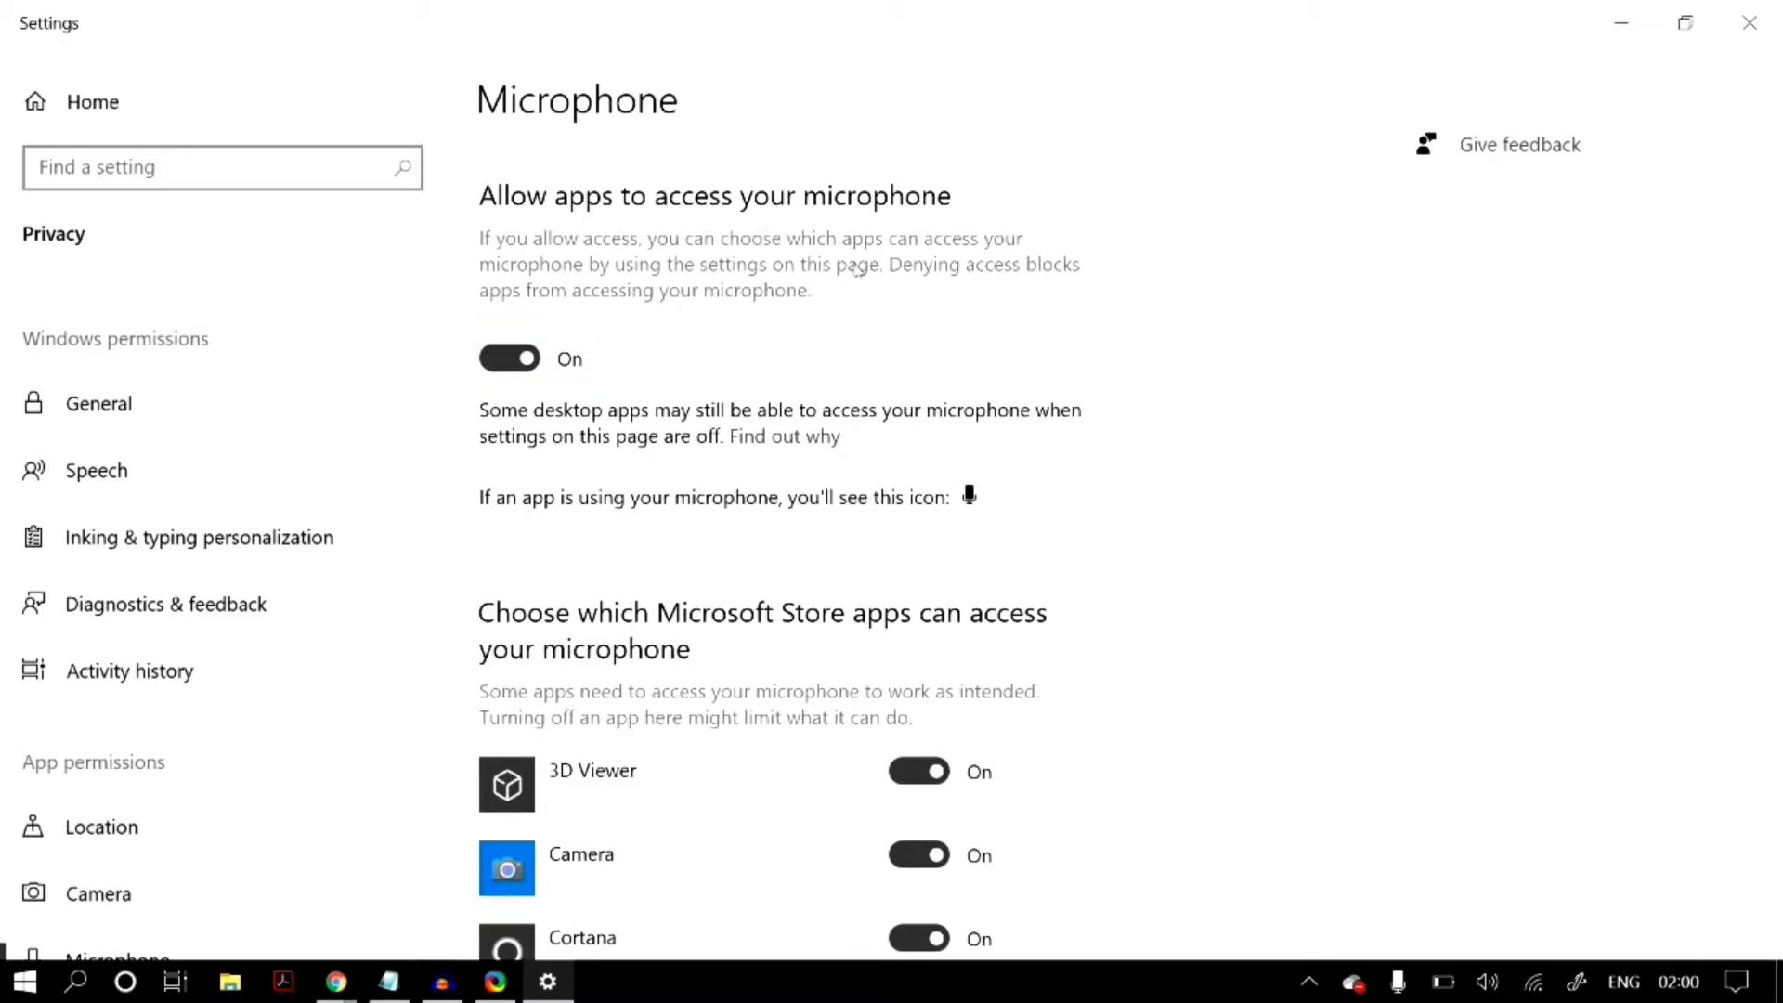
scroll(855, 269, down, 5)
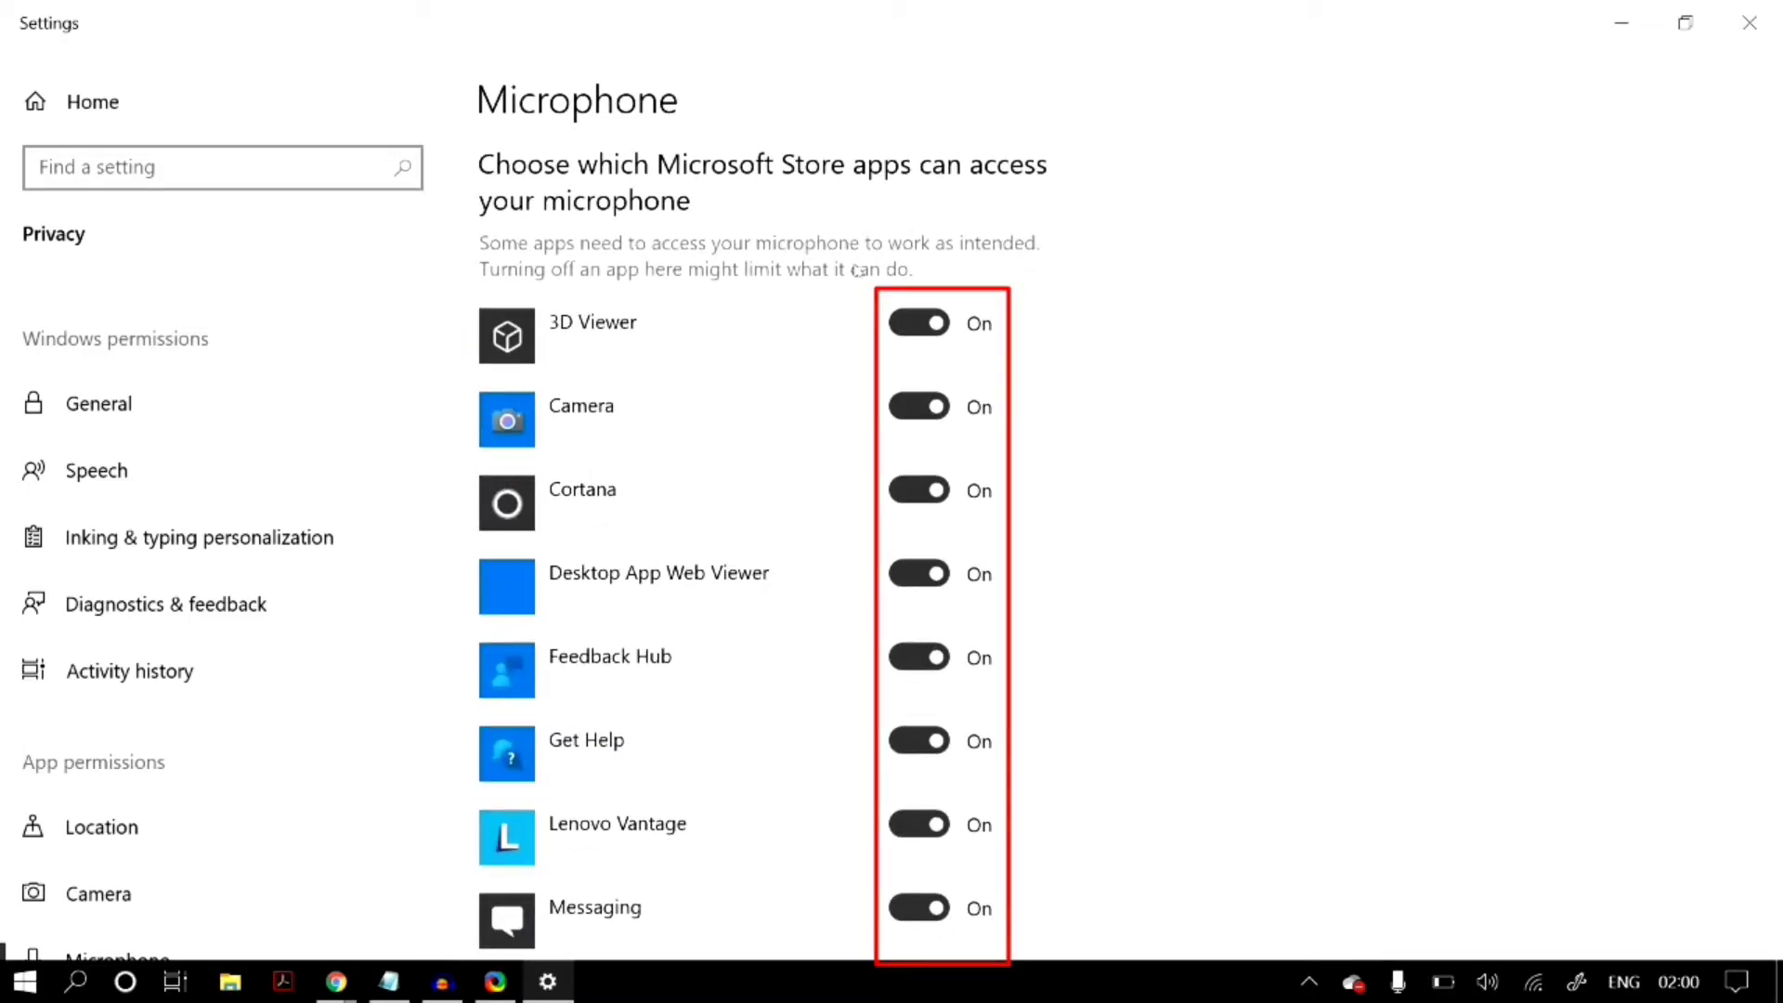
scroll(855, 271, down, 12)
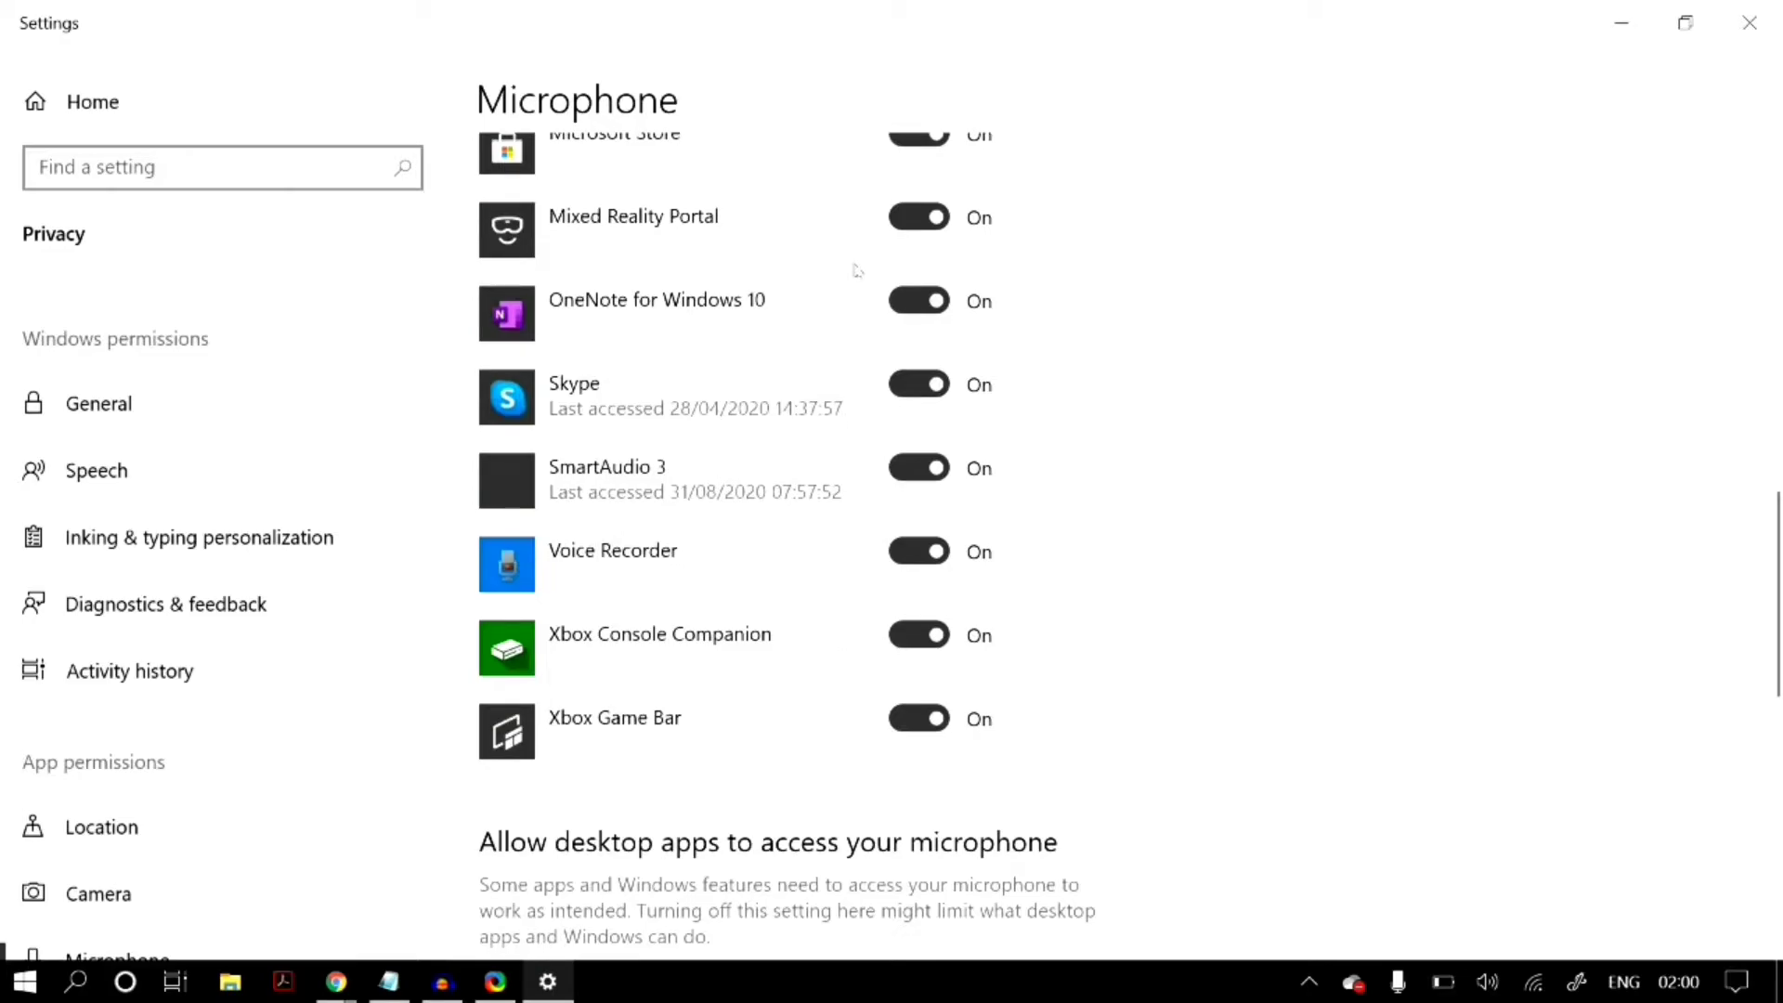
scroll(856, 270, down, 2)
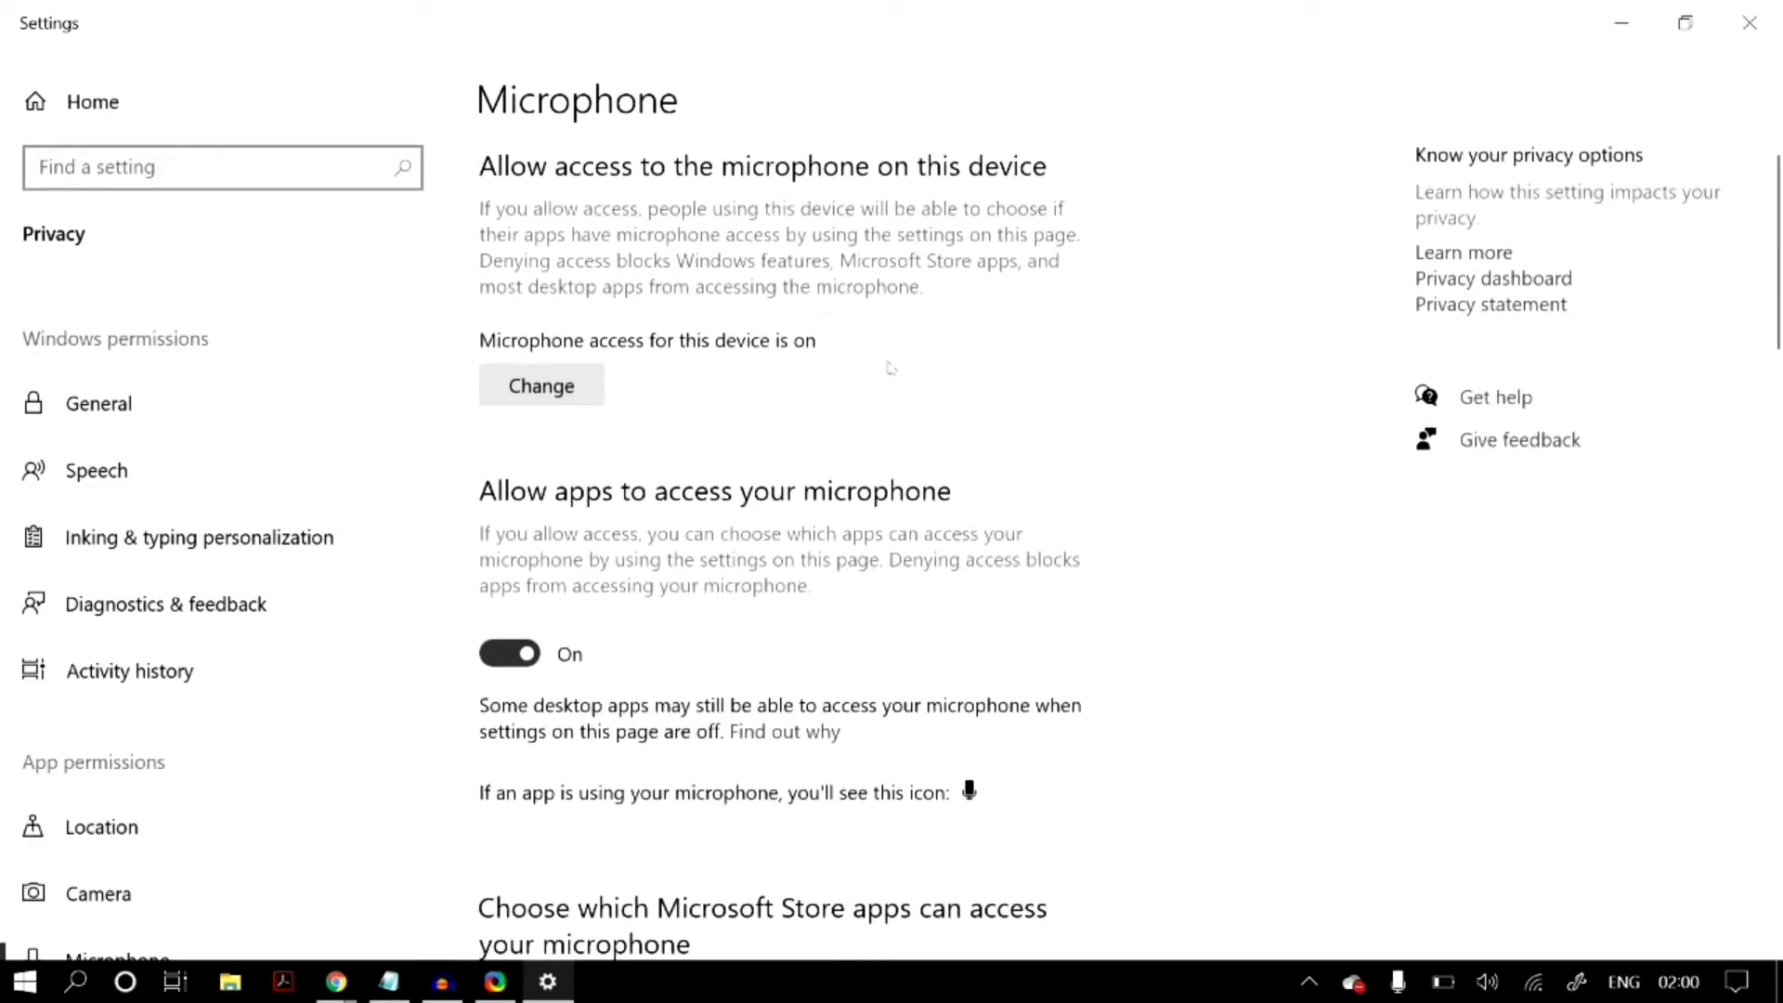
- Search 'sound' in Settings and open the Sound settings page
click(315, 180)
text(sound)
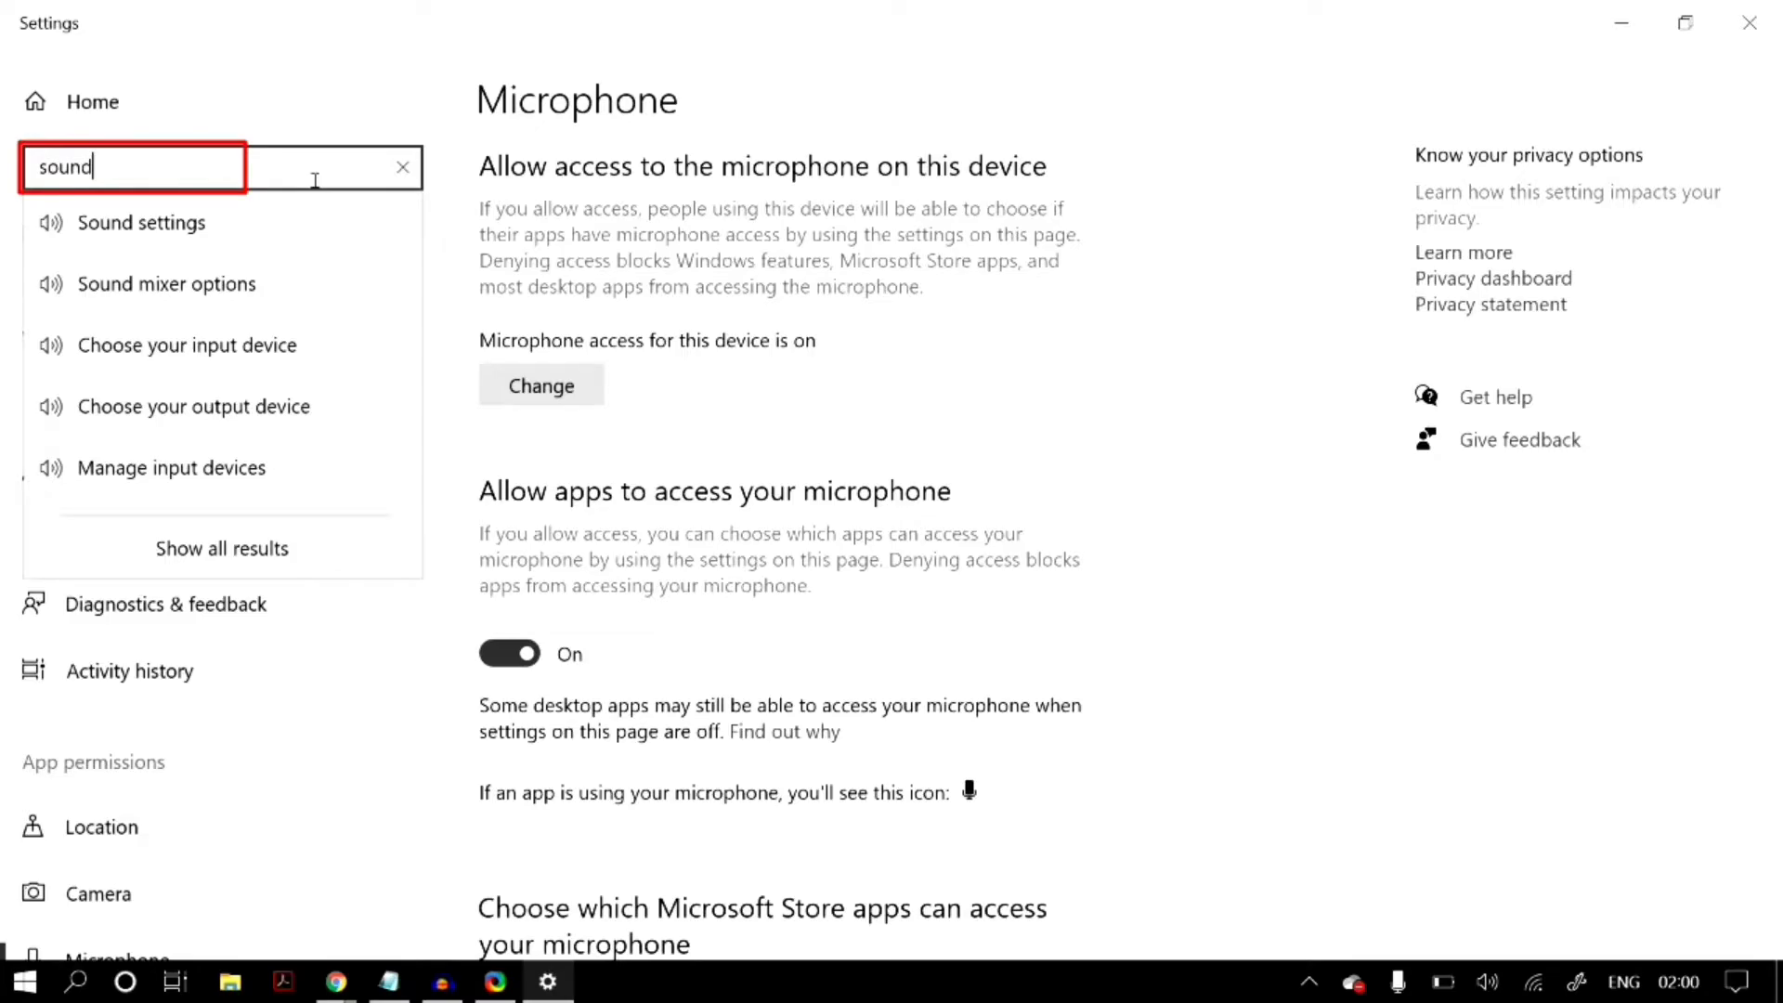
click(324, 240)
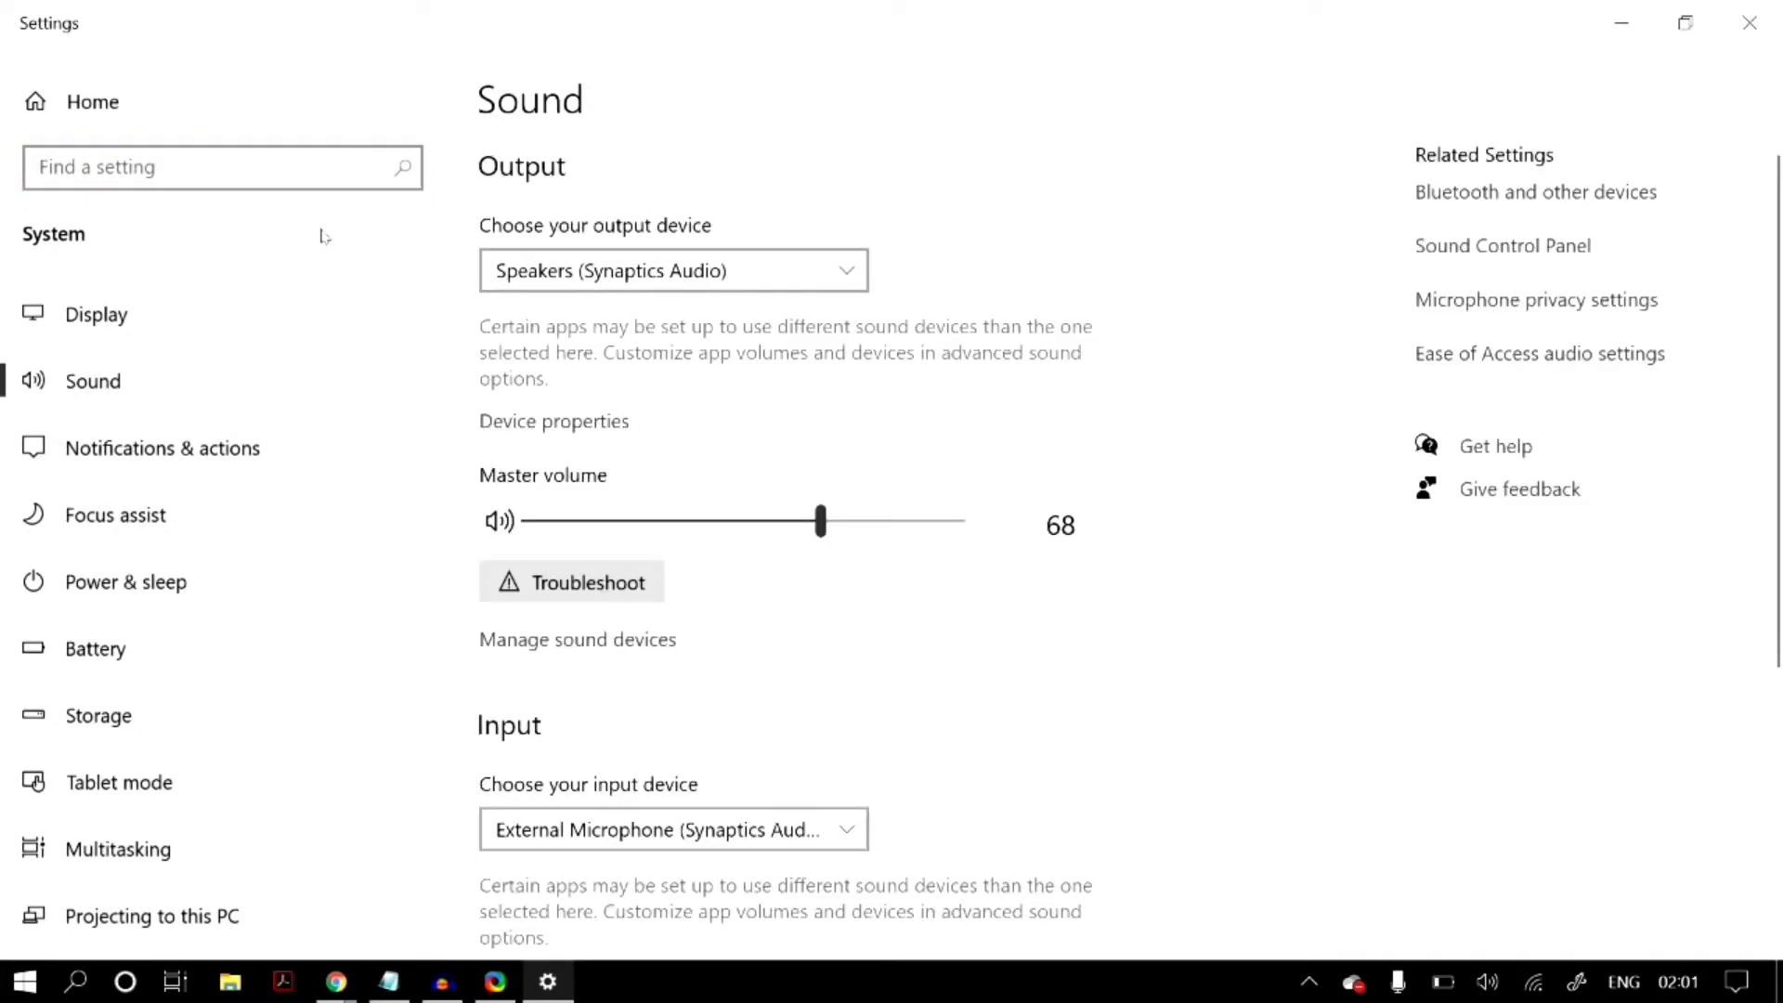
scroll(797, 557, down, 3)
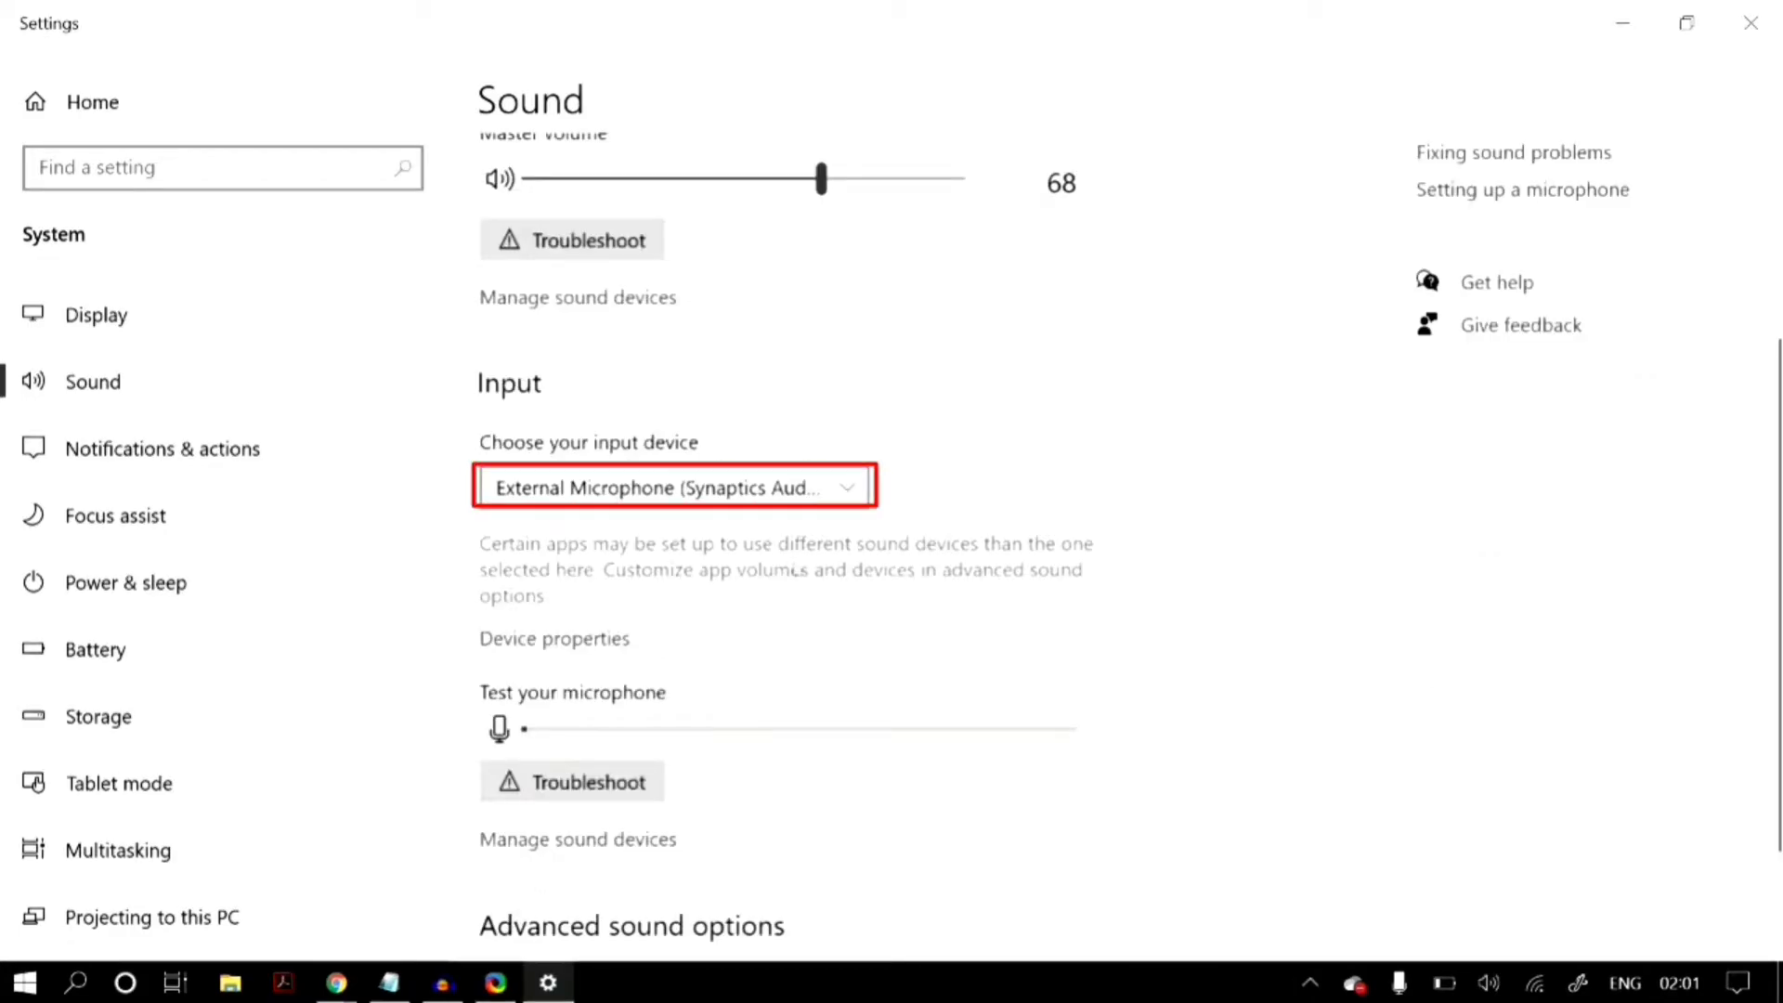
- Try Microphone Array as input, switch back to External Microphone, and check the output device
click(817, 485)
click(817, 486)
click(831, 485)
click(841, 486)
scroll(840, 486, up, 2)
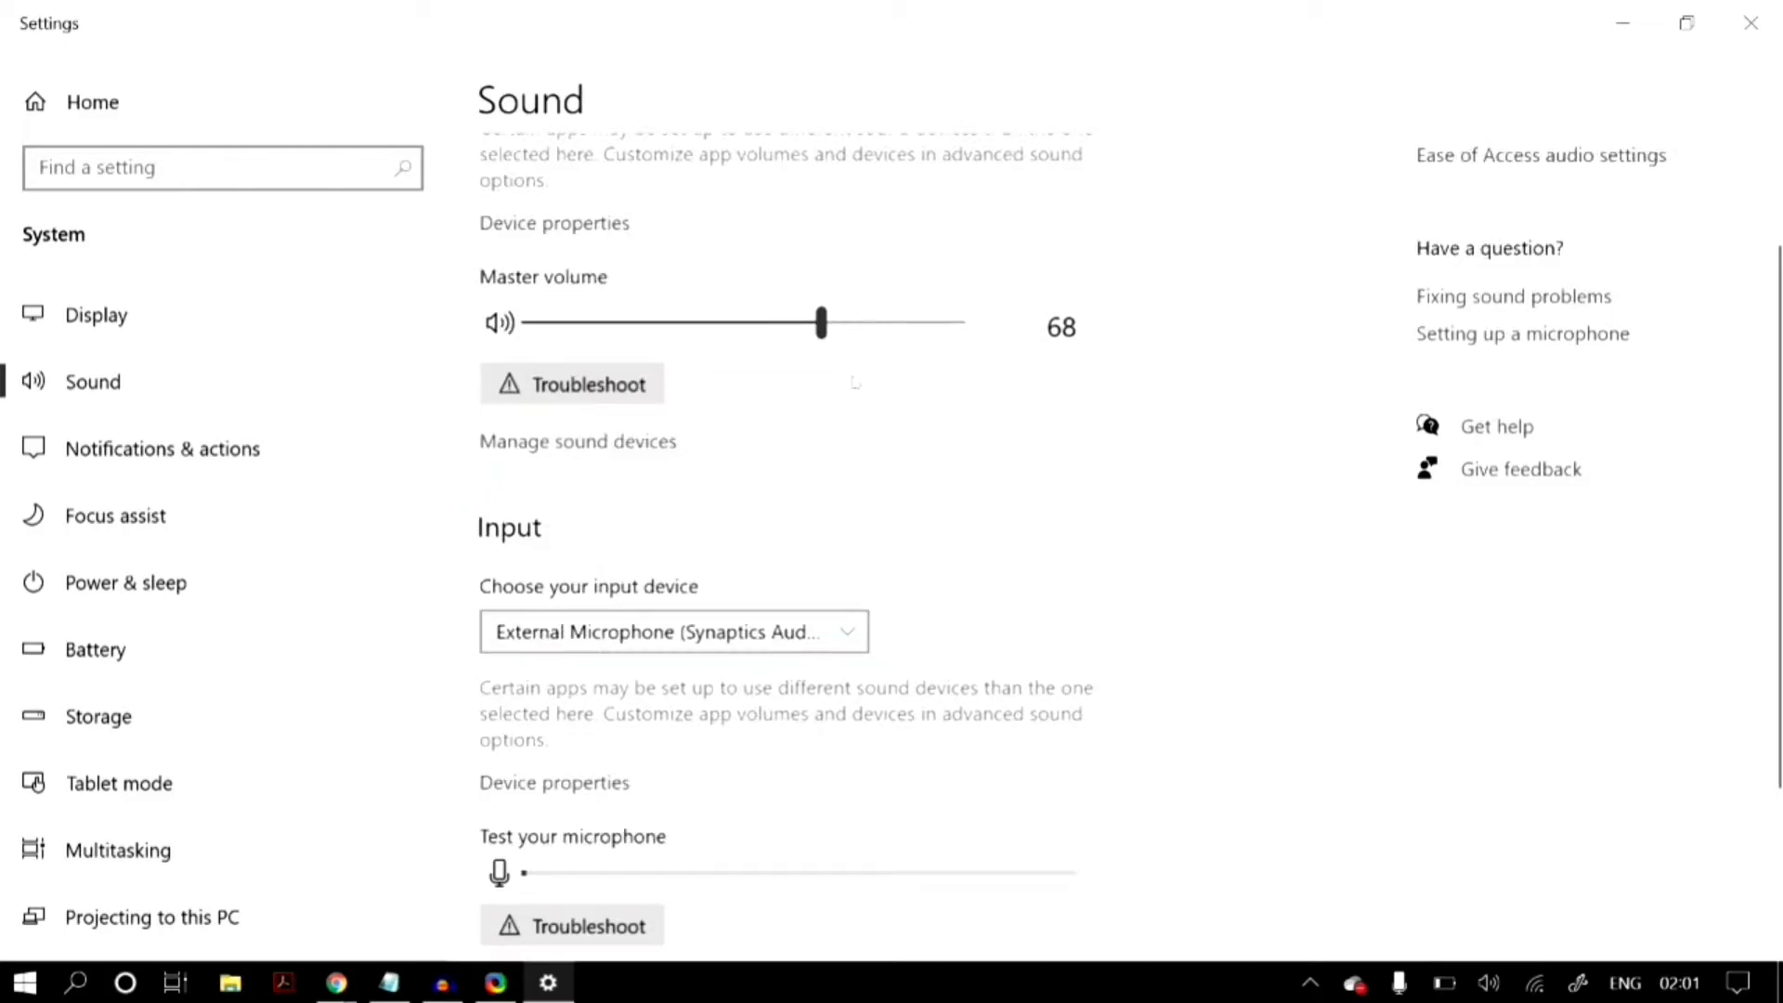
scroll(715, 279, up, 2)
click(714, 285)
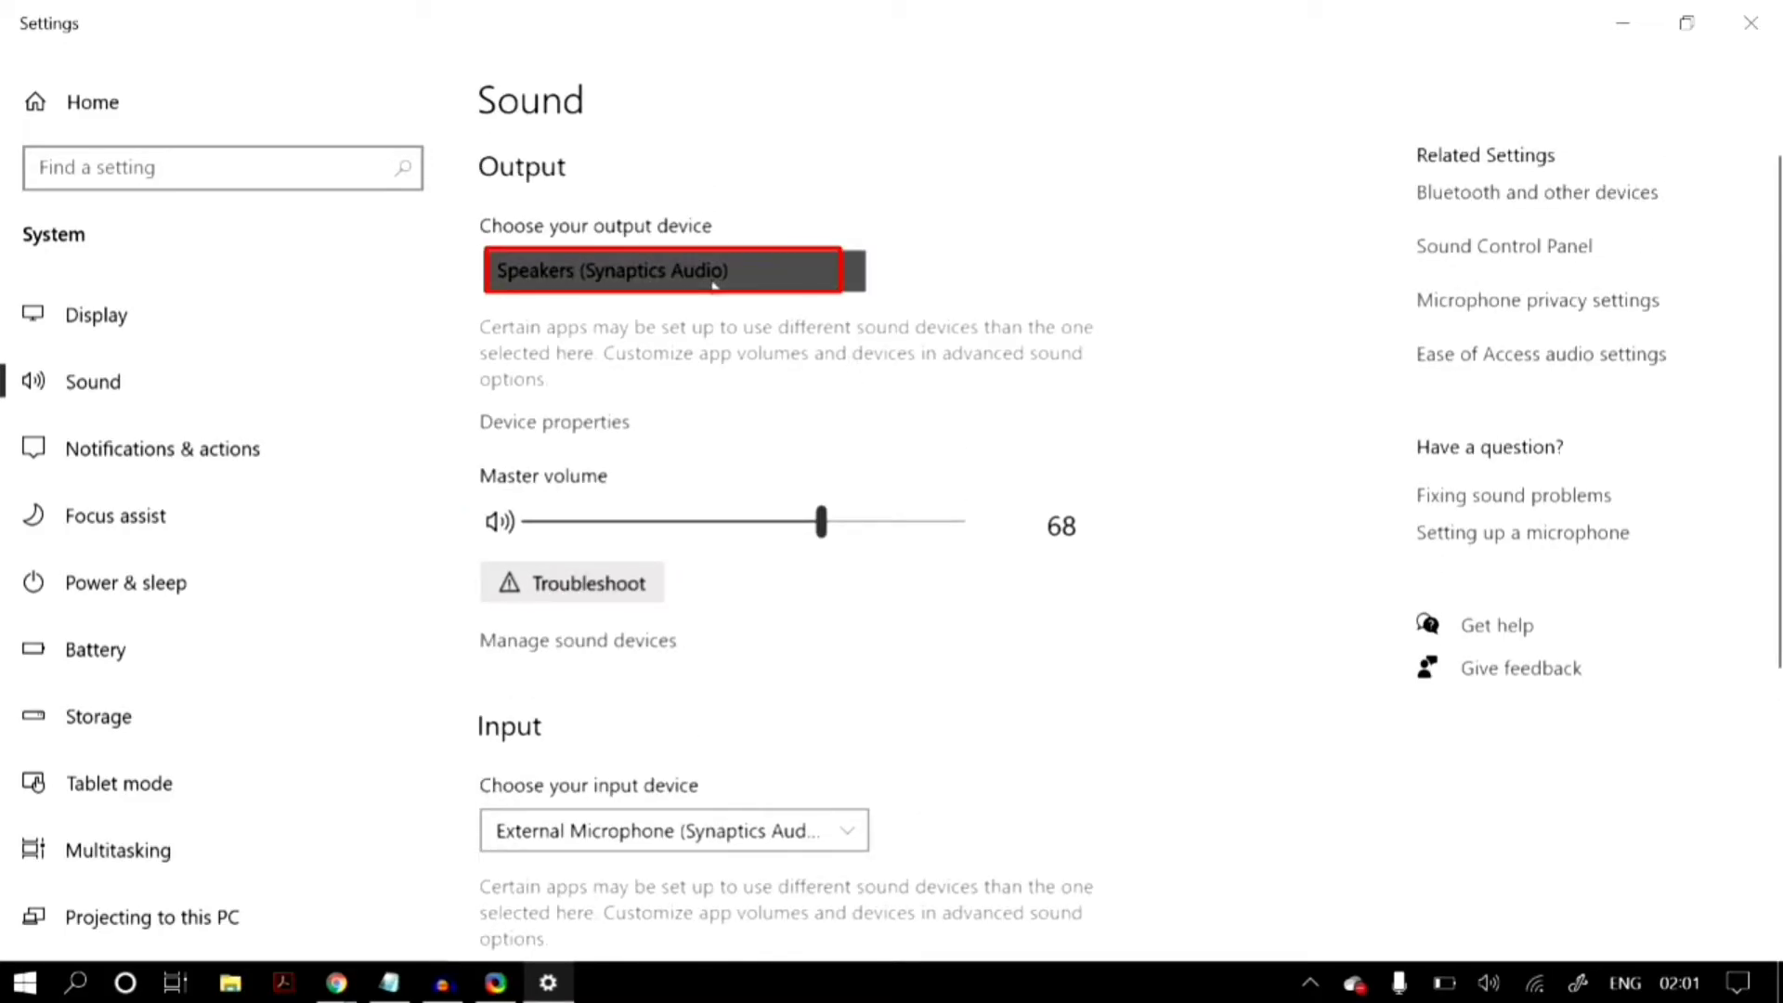
scroll(1039, 418, down, 5)
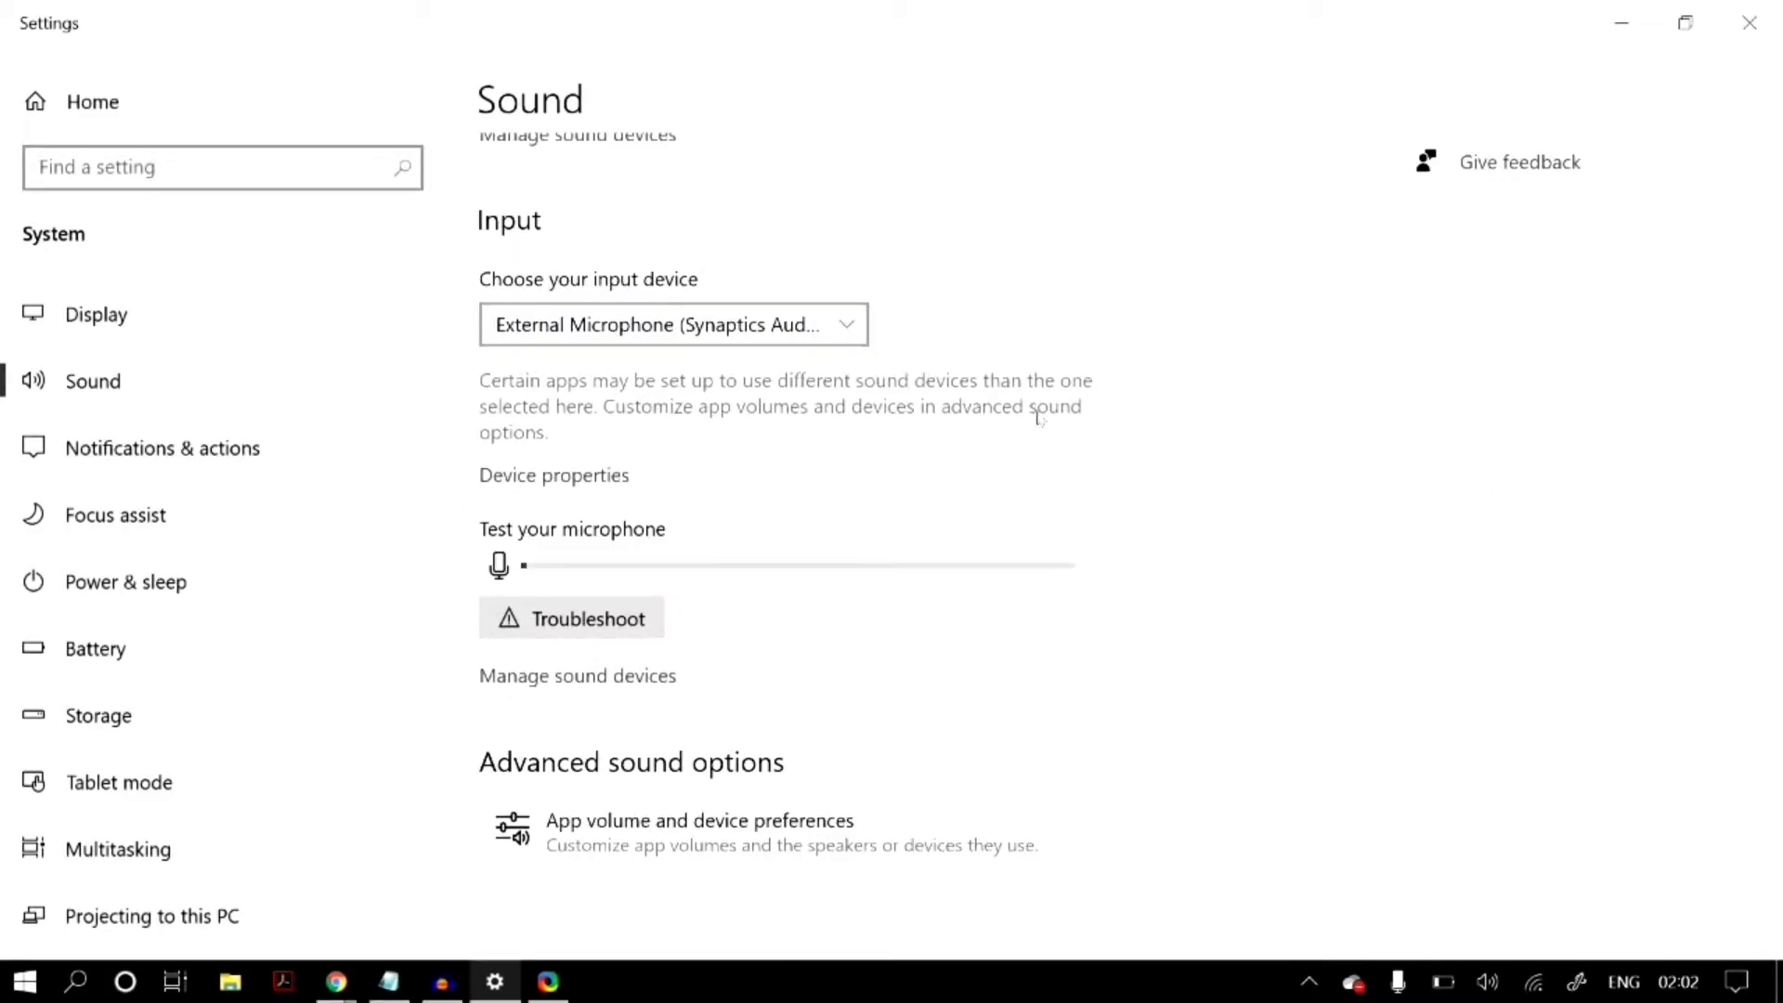
- Troubleshoot the Microphone Array, declining to make it the default device
click(588, 621)
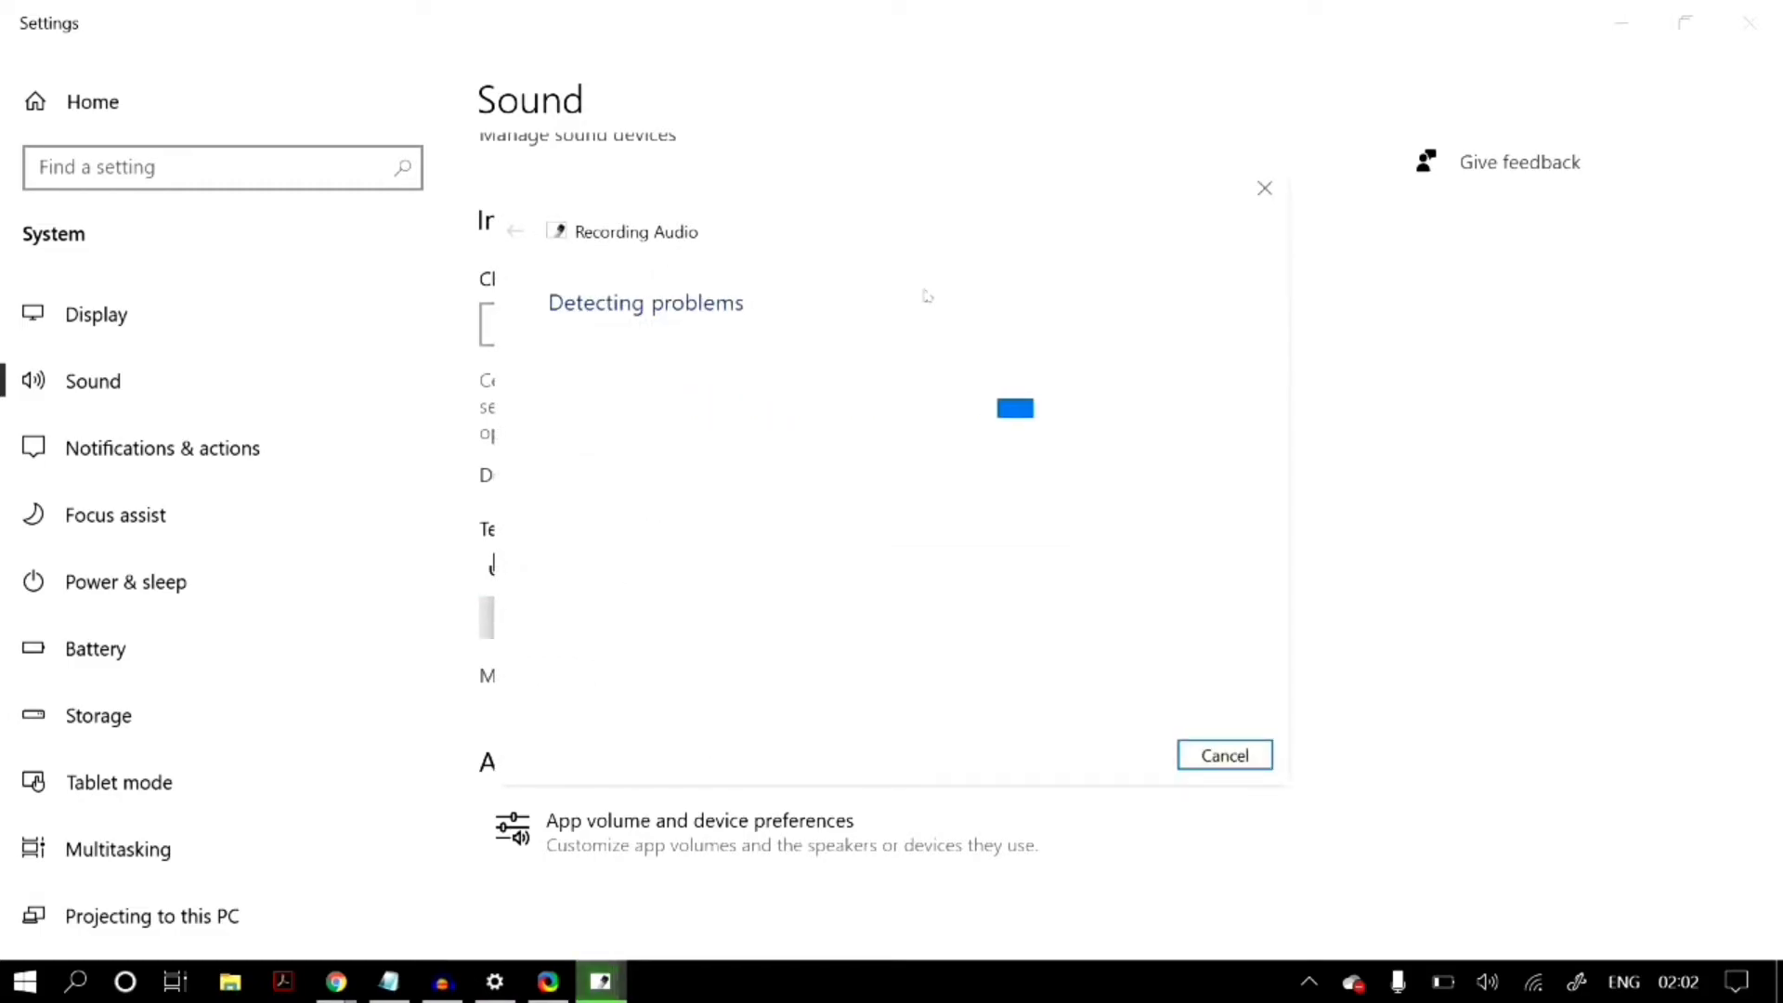
click(556, 453)
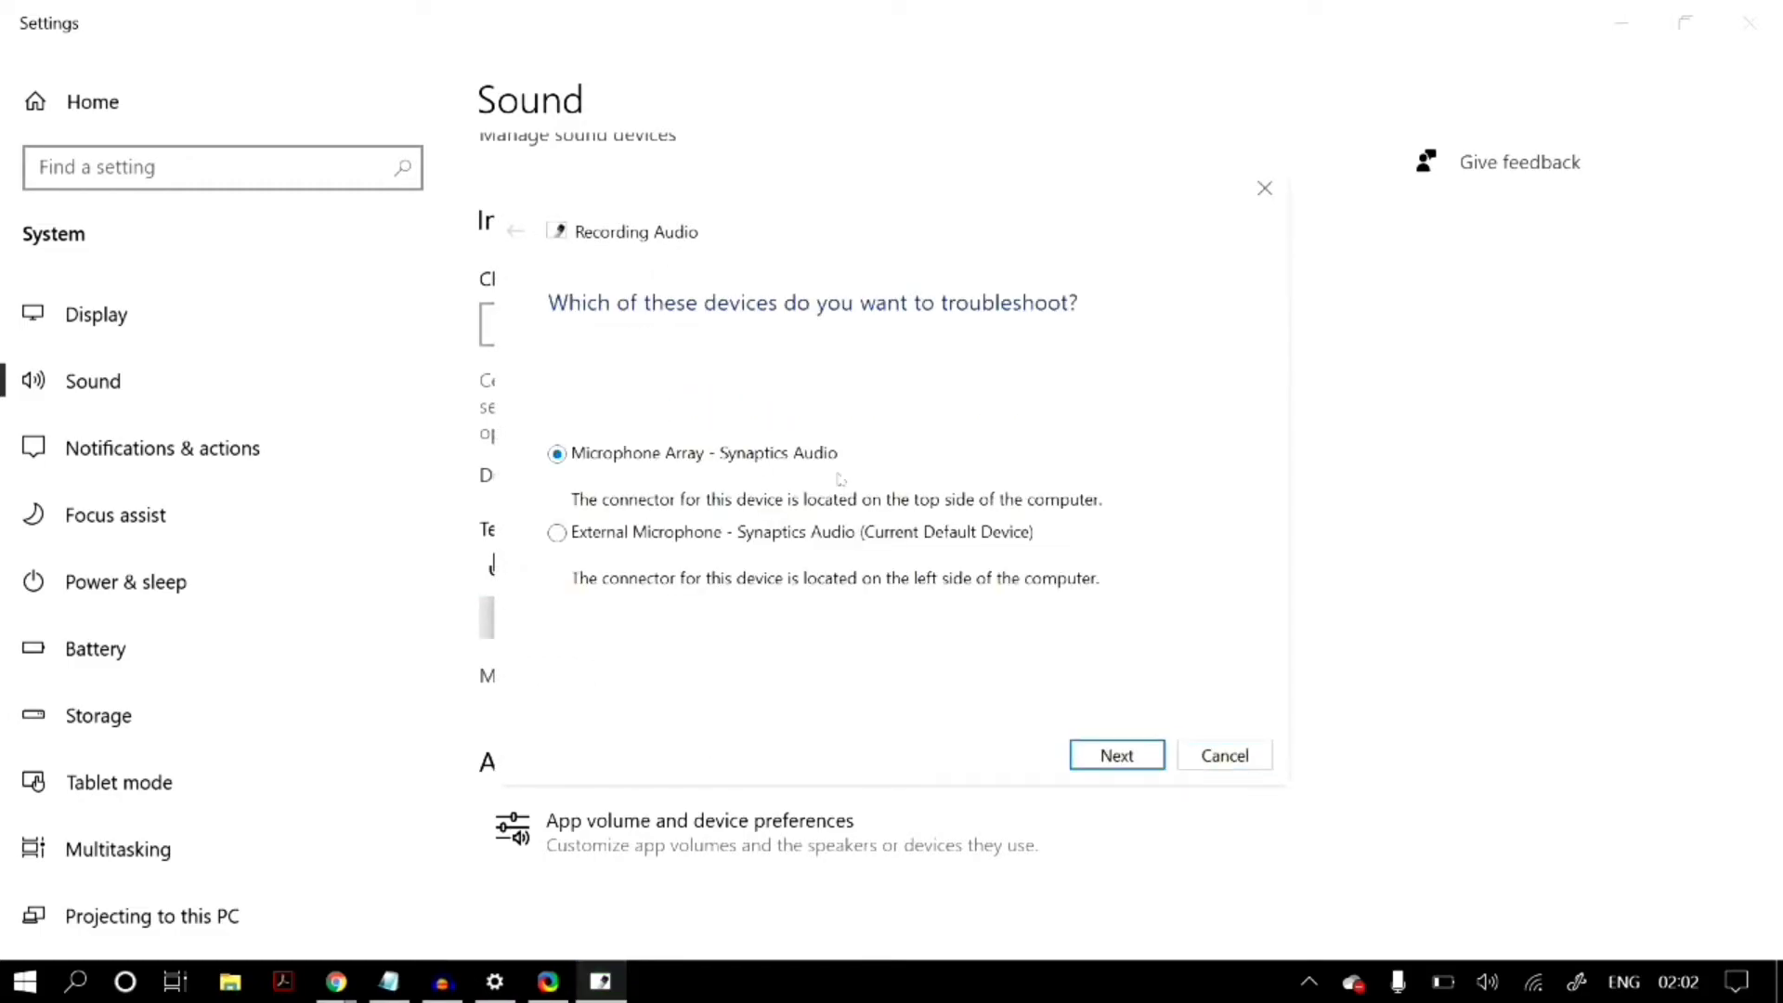
click(1096, 761)
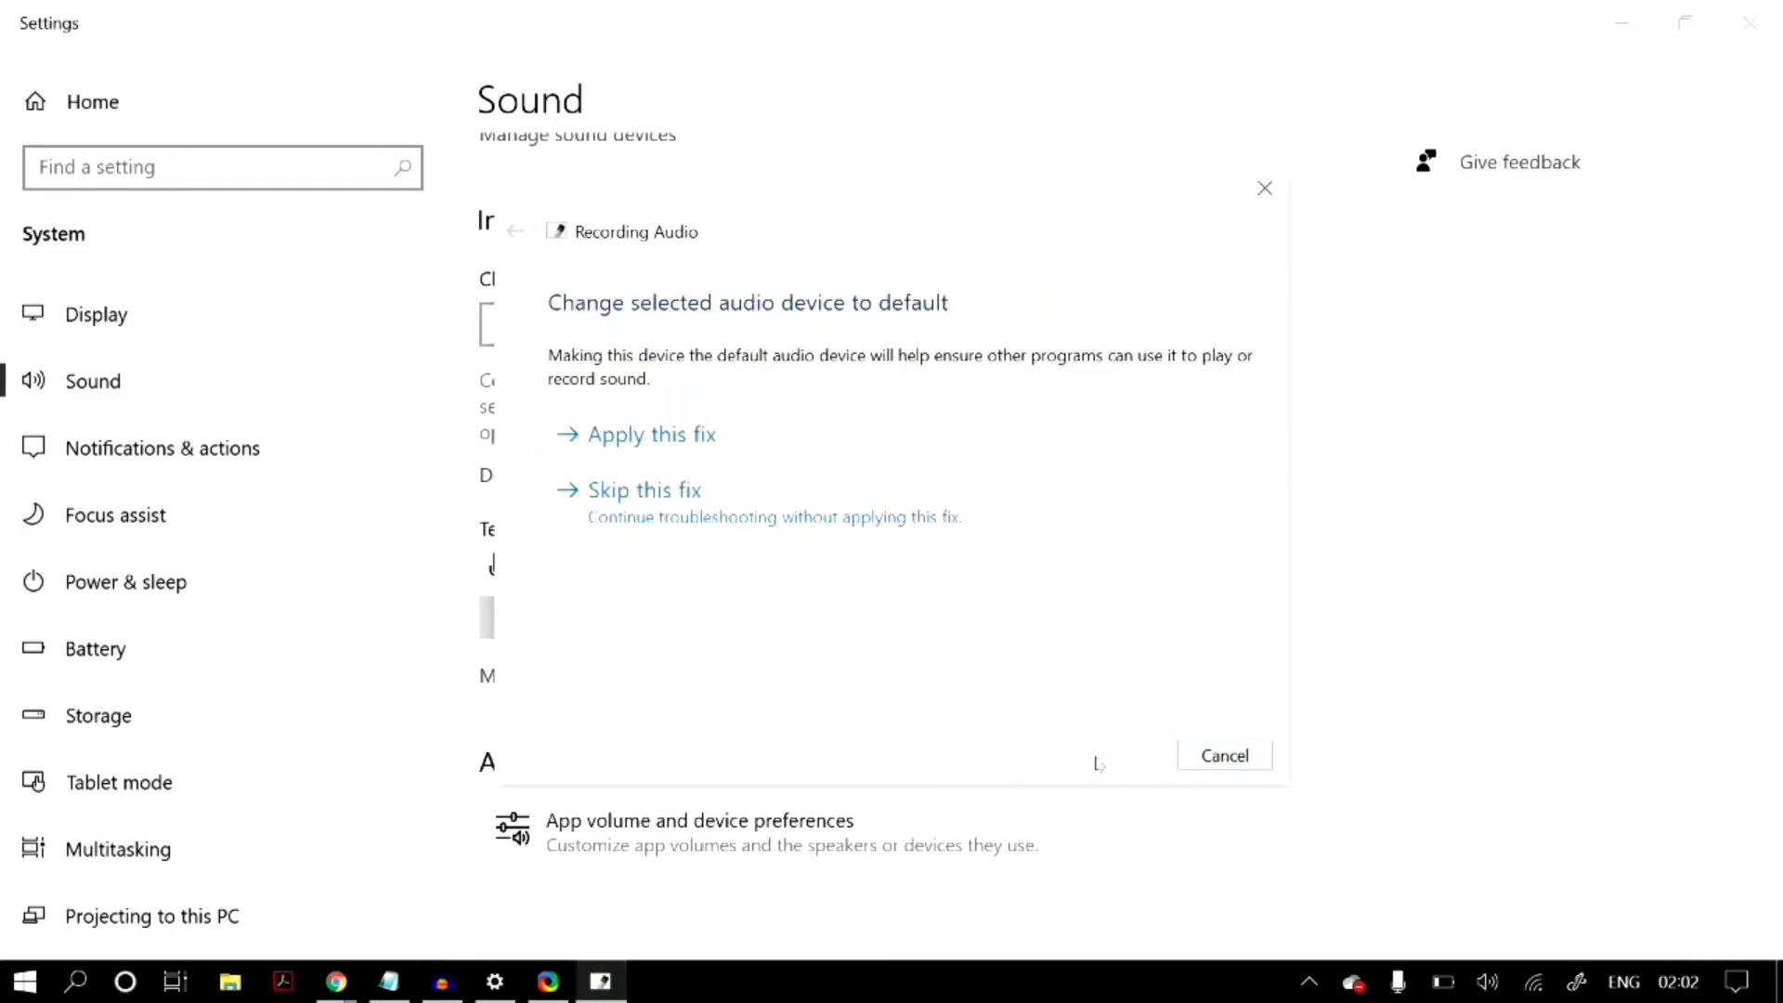
click(835, 520)
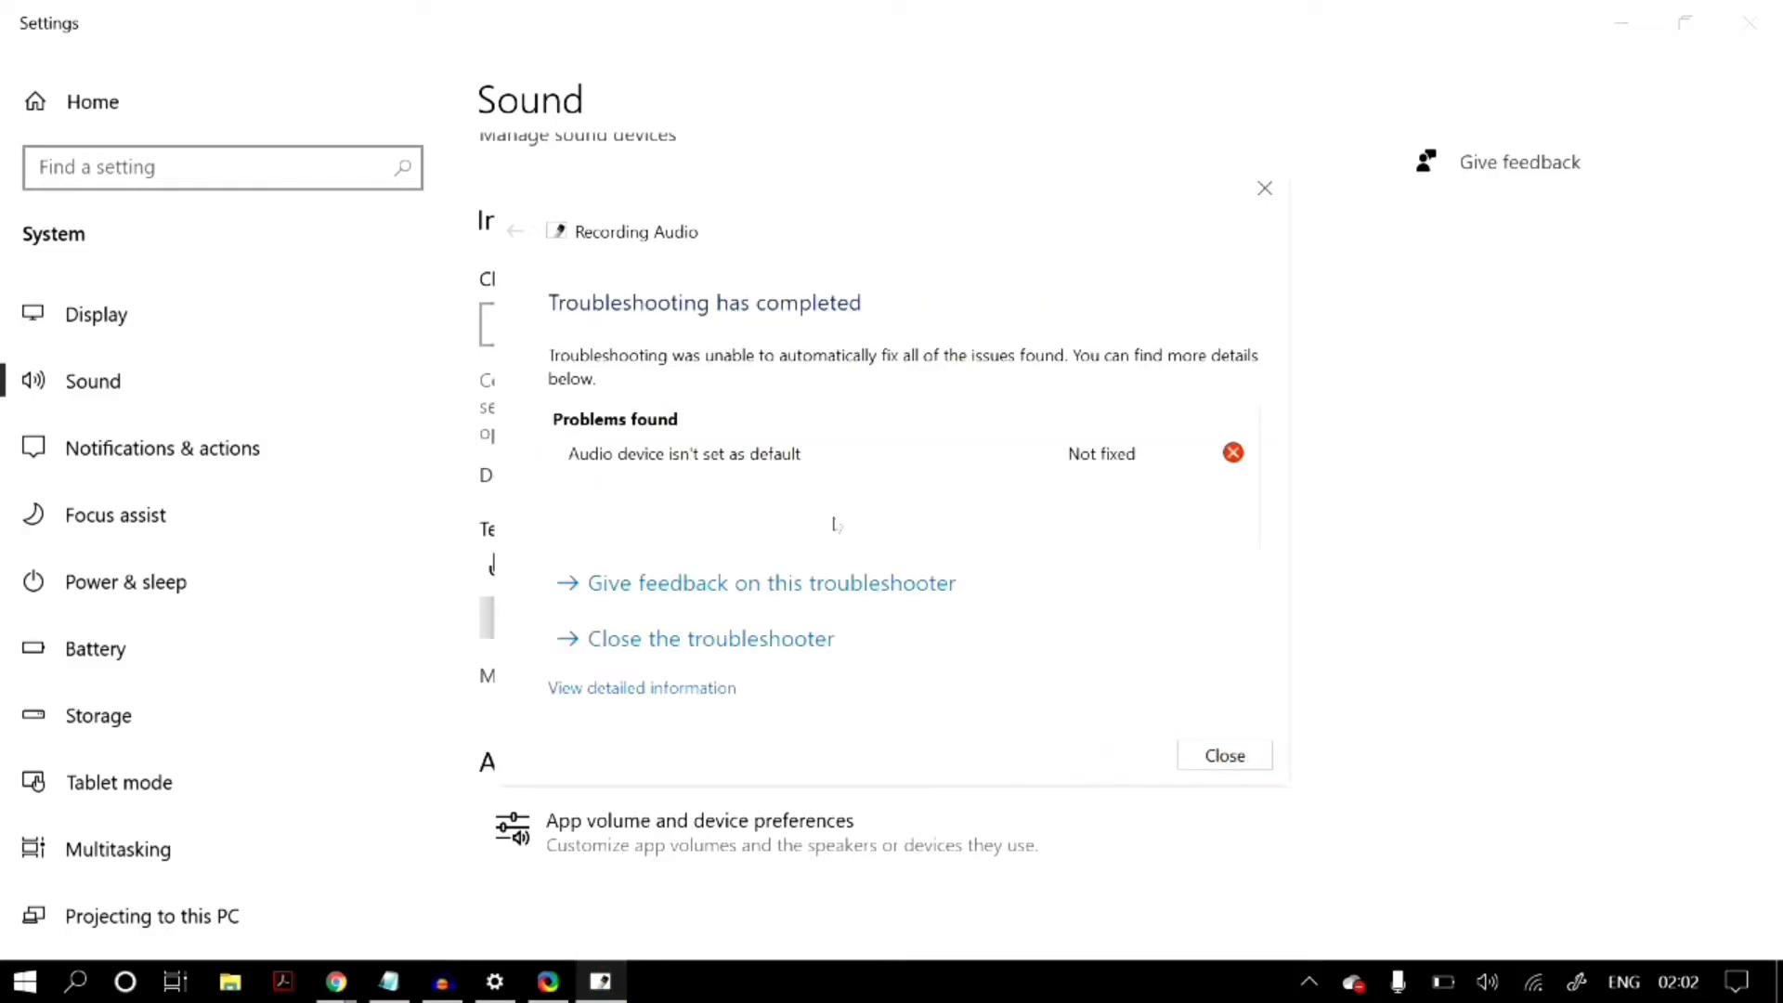
click(1191, 766)
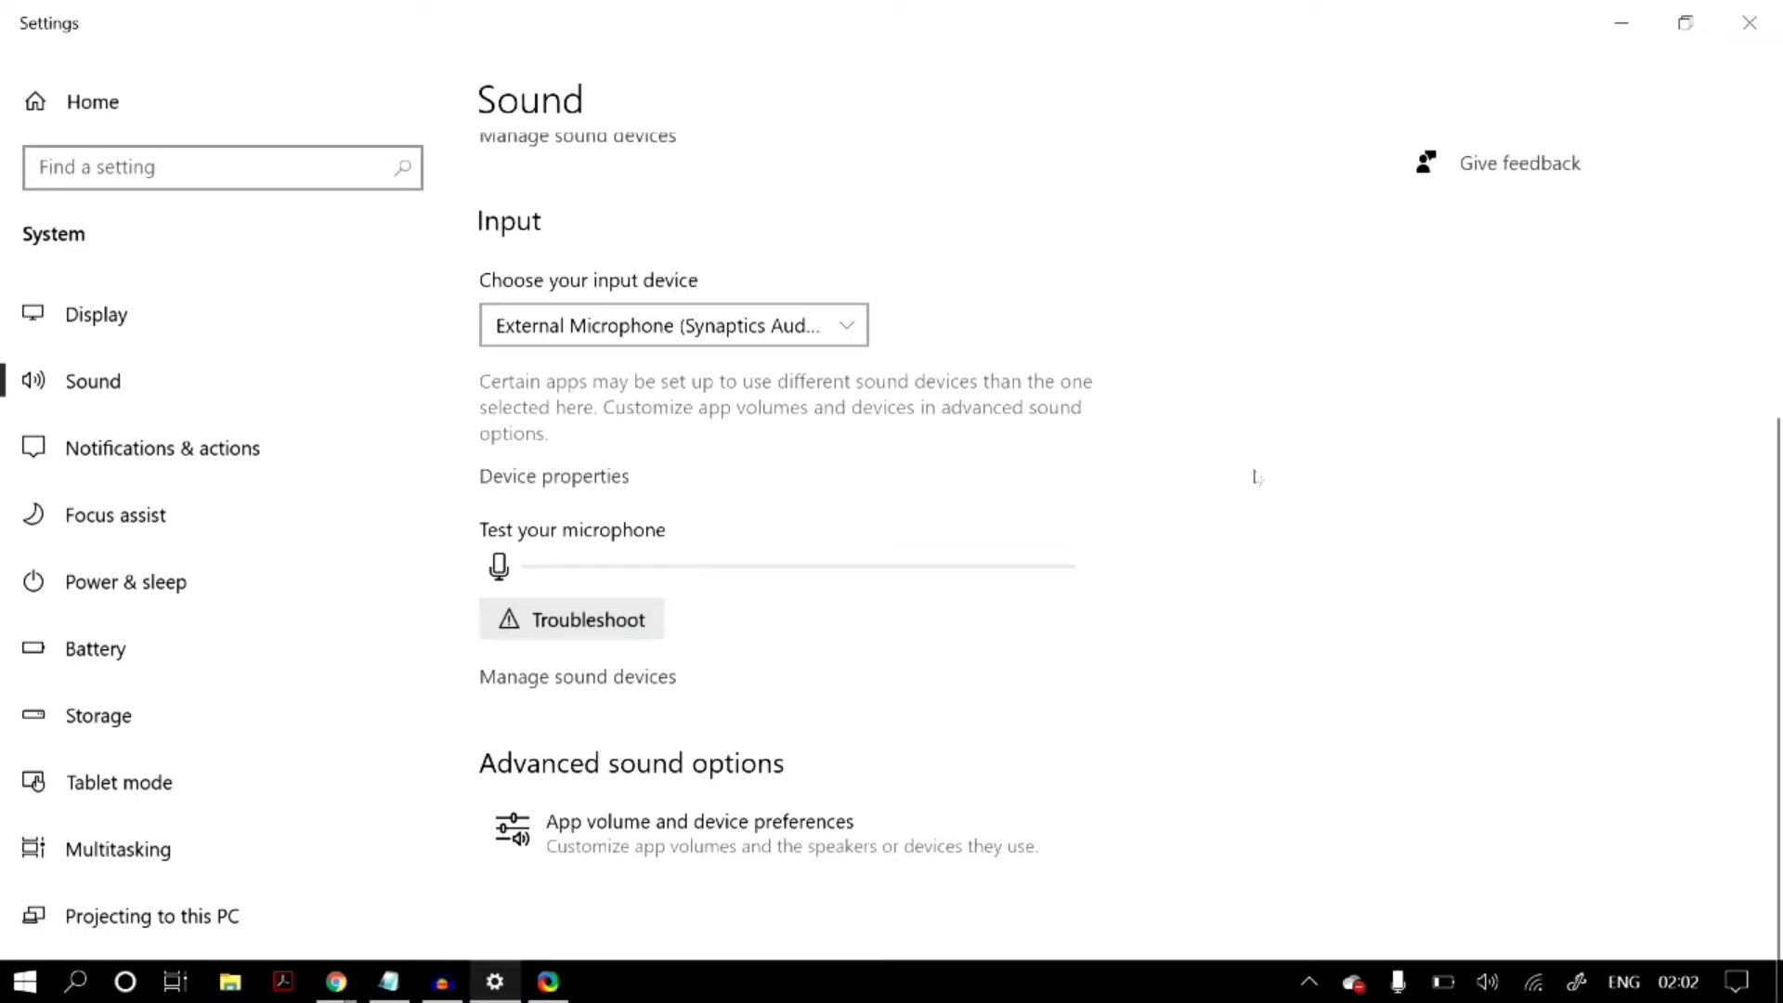
- Open the classic Sound Control Panel from the Sound page
scroll(1256, 477, up, 5)
scroll(1257, 477, up, 1)
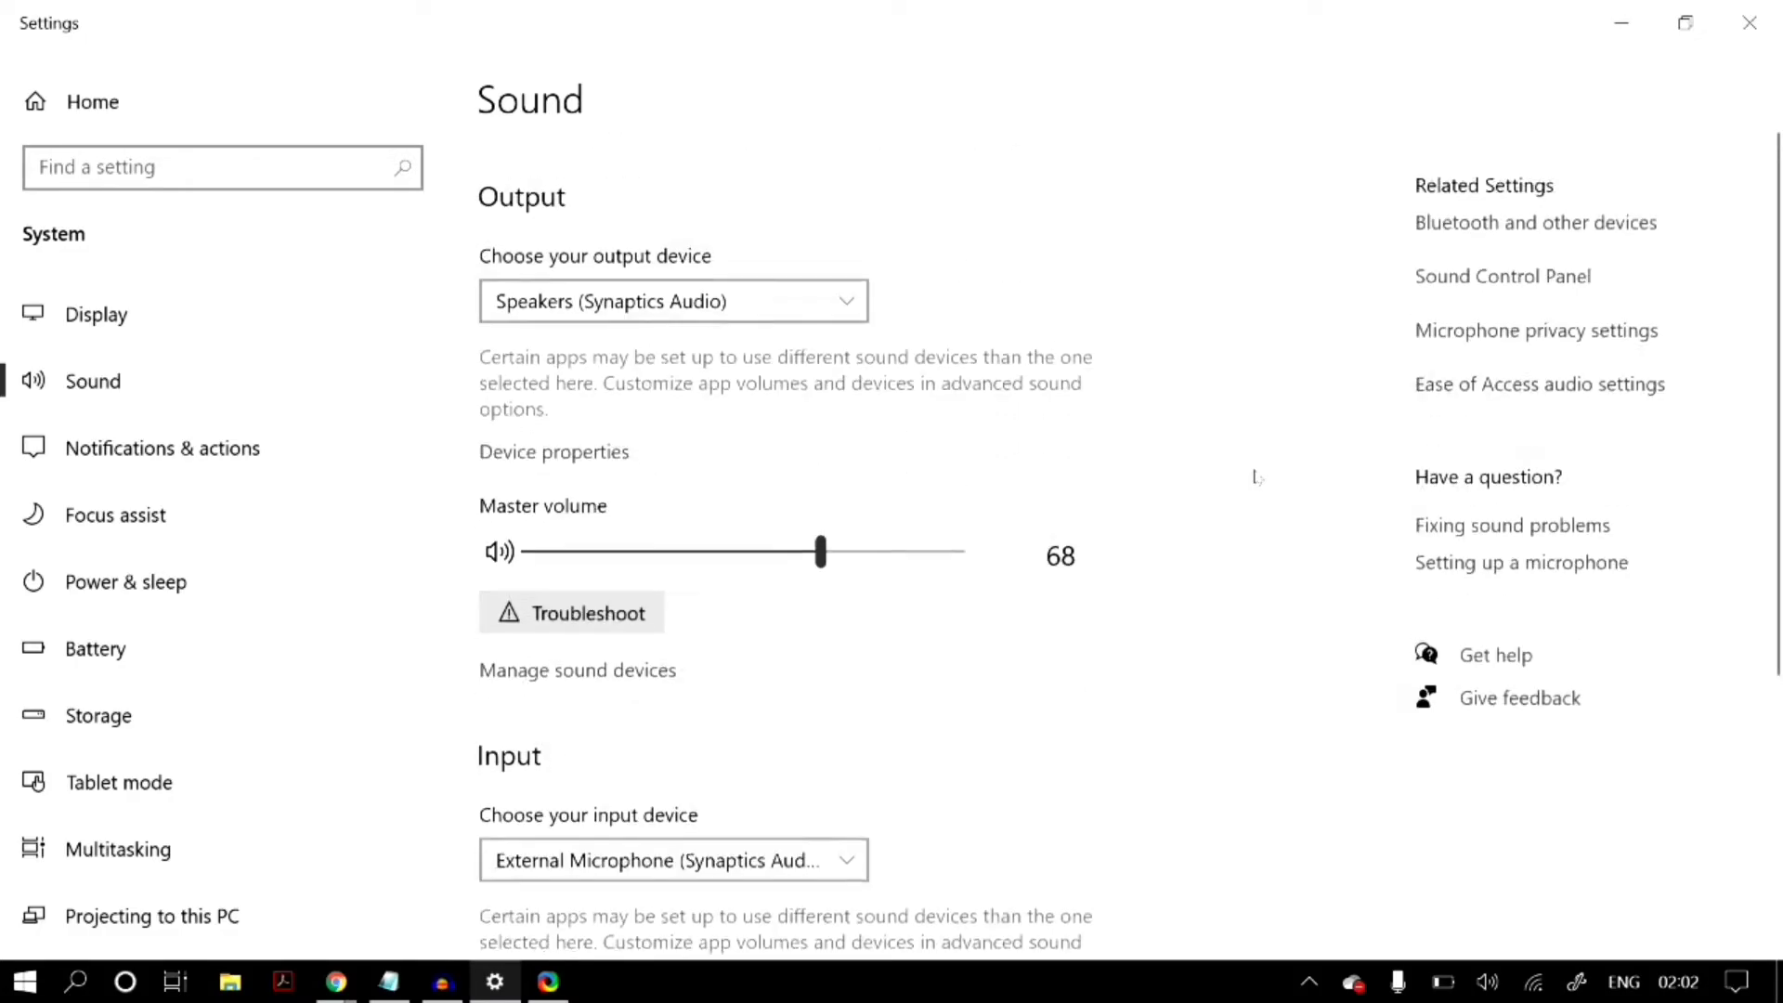
click(1494, 247)
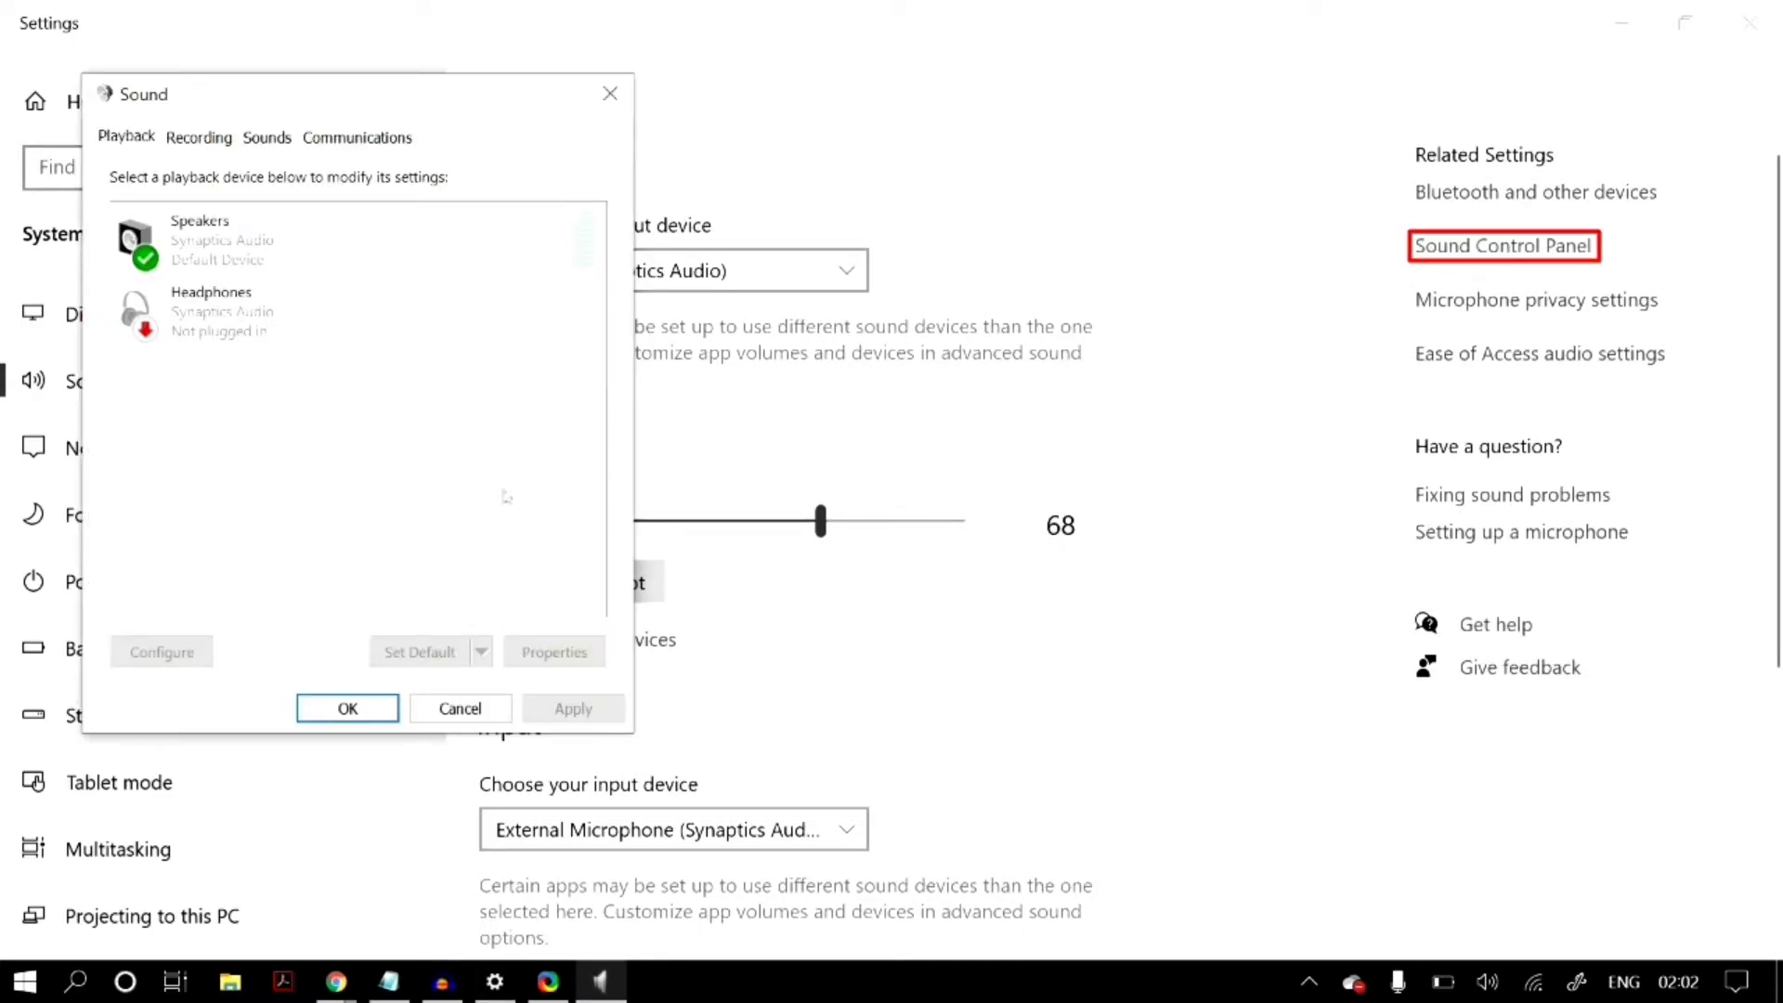
- On the Recording tab, open the External Microphone's Properties
click(193, 140)
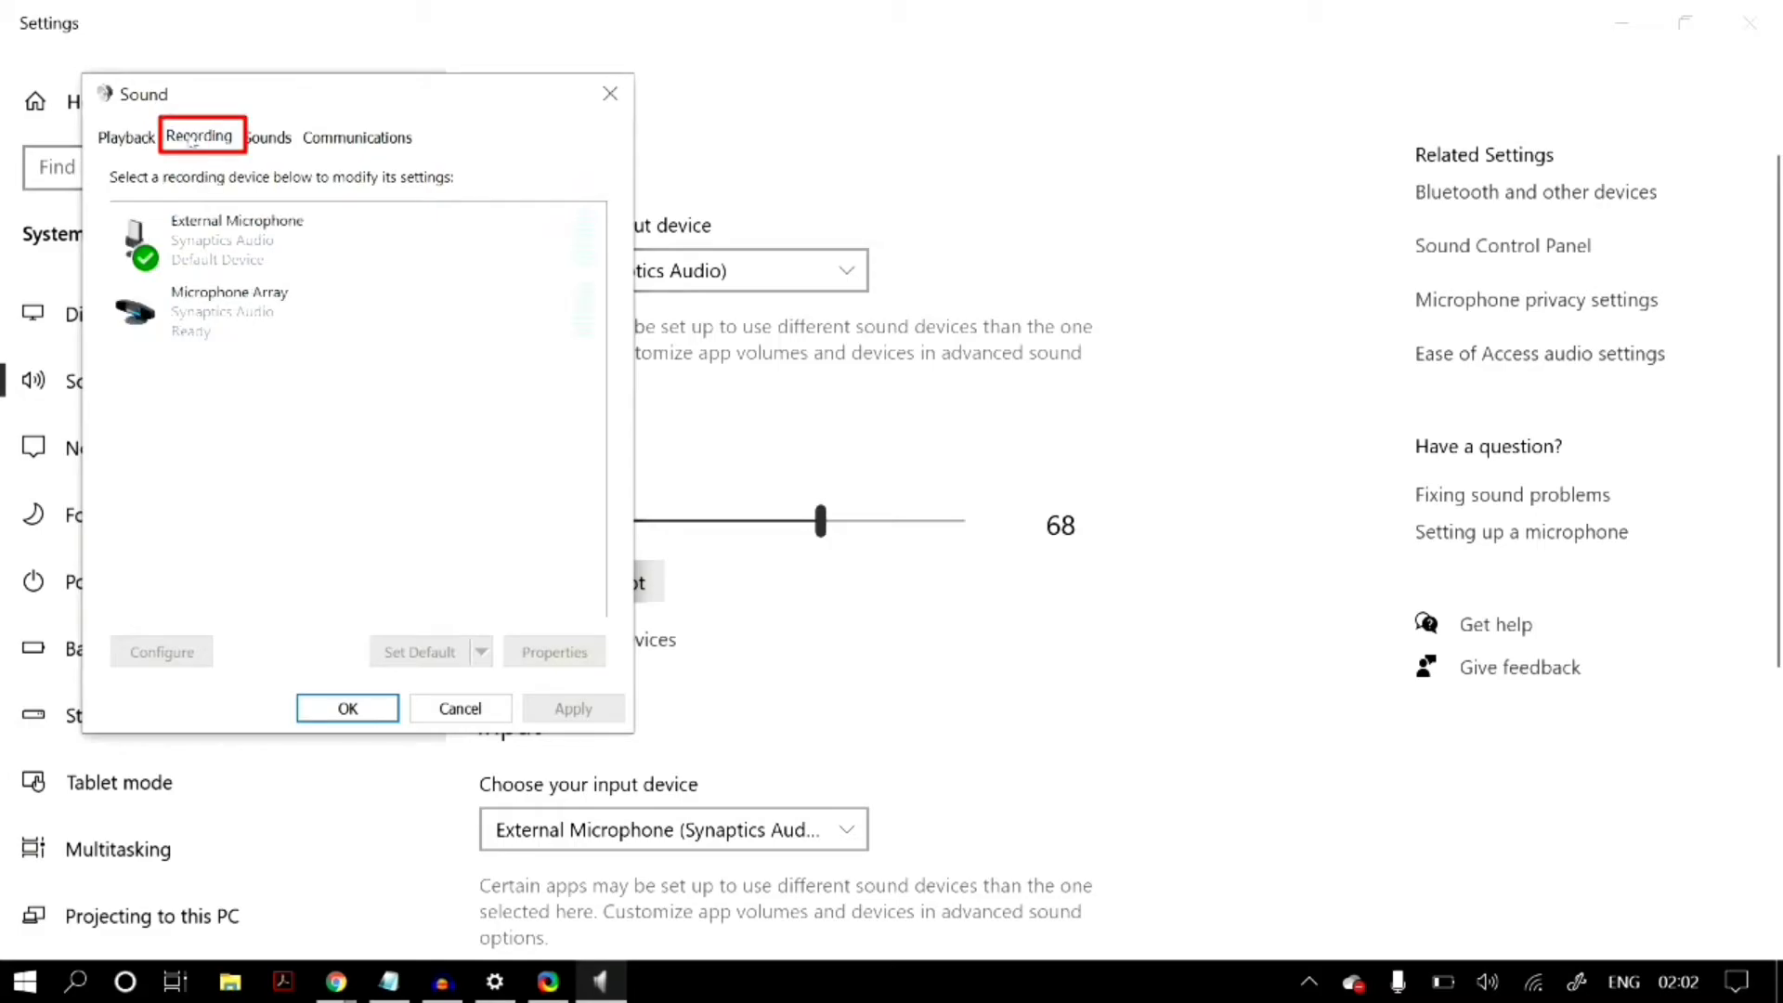
click(366, 239)
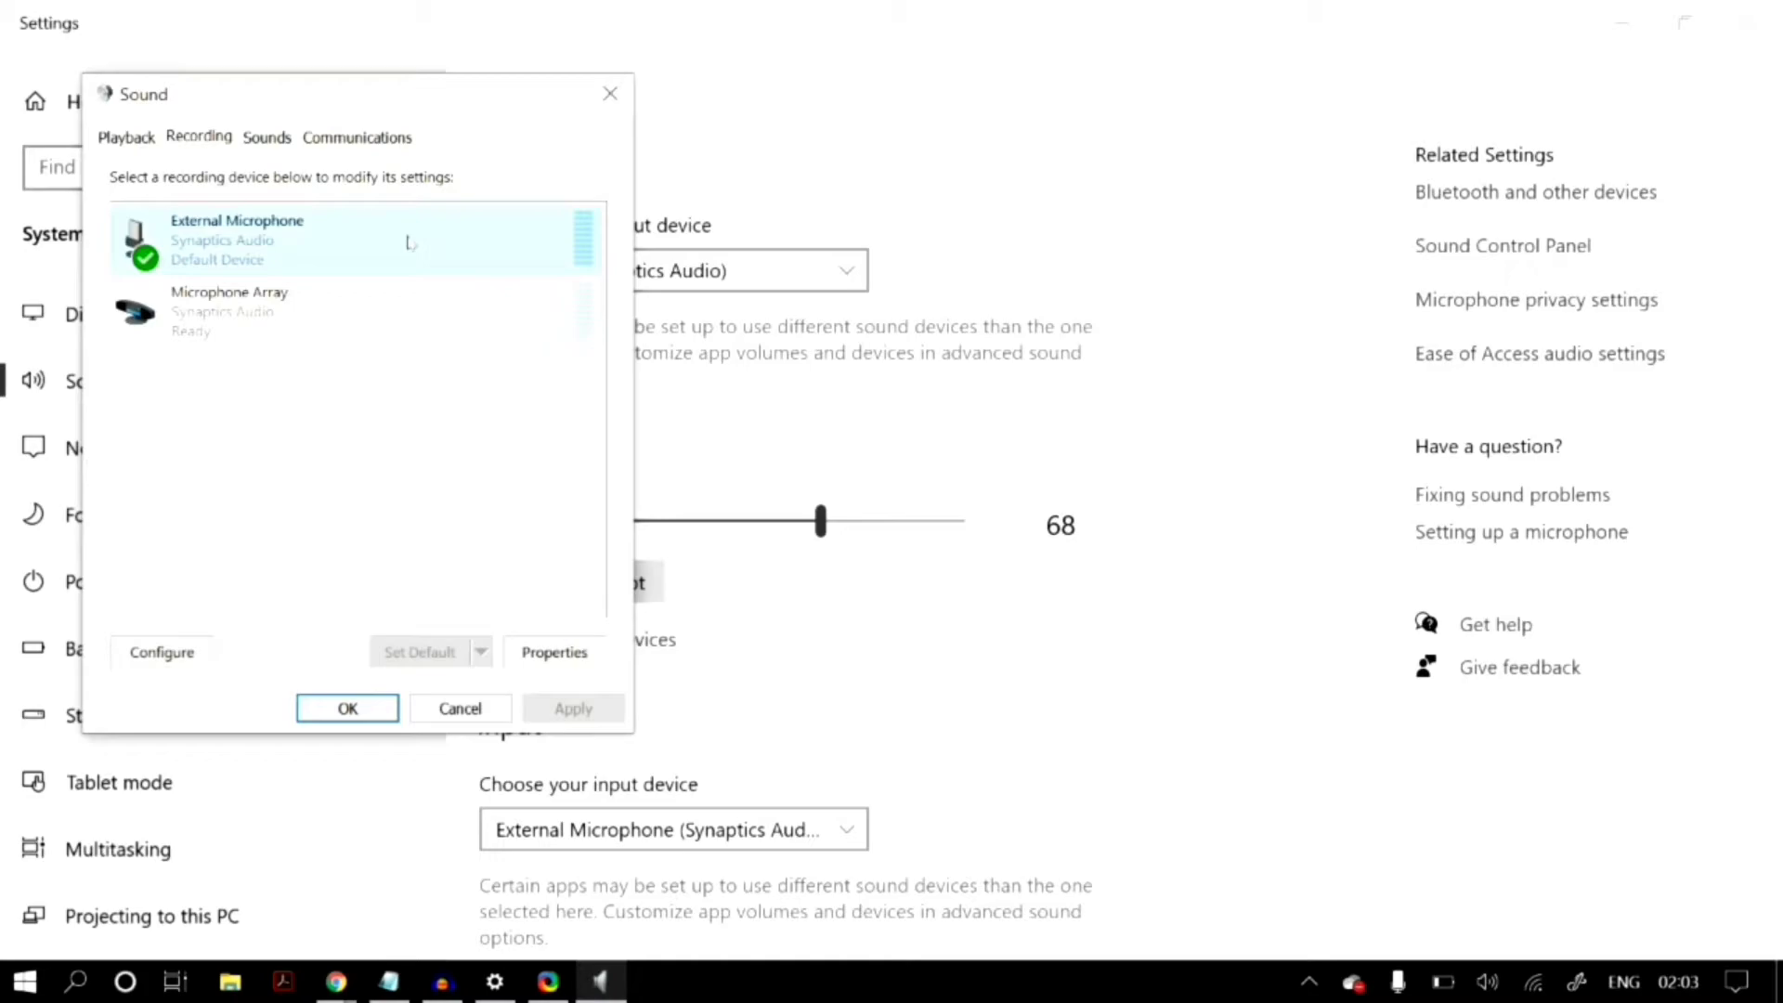
right_click(374, 271)
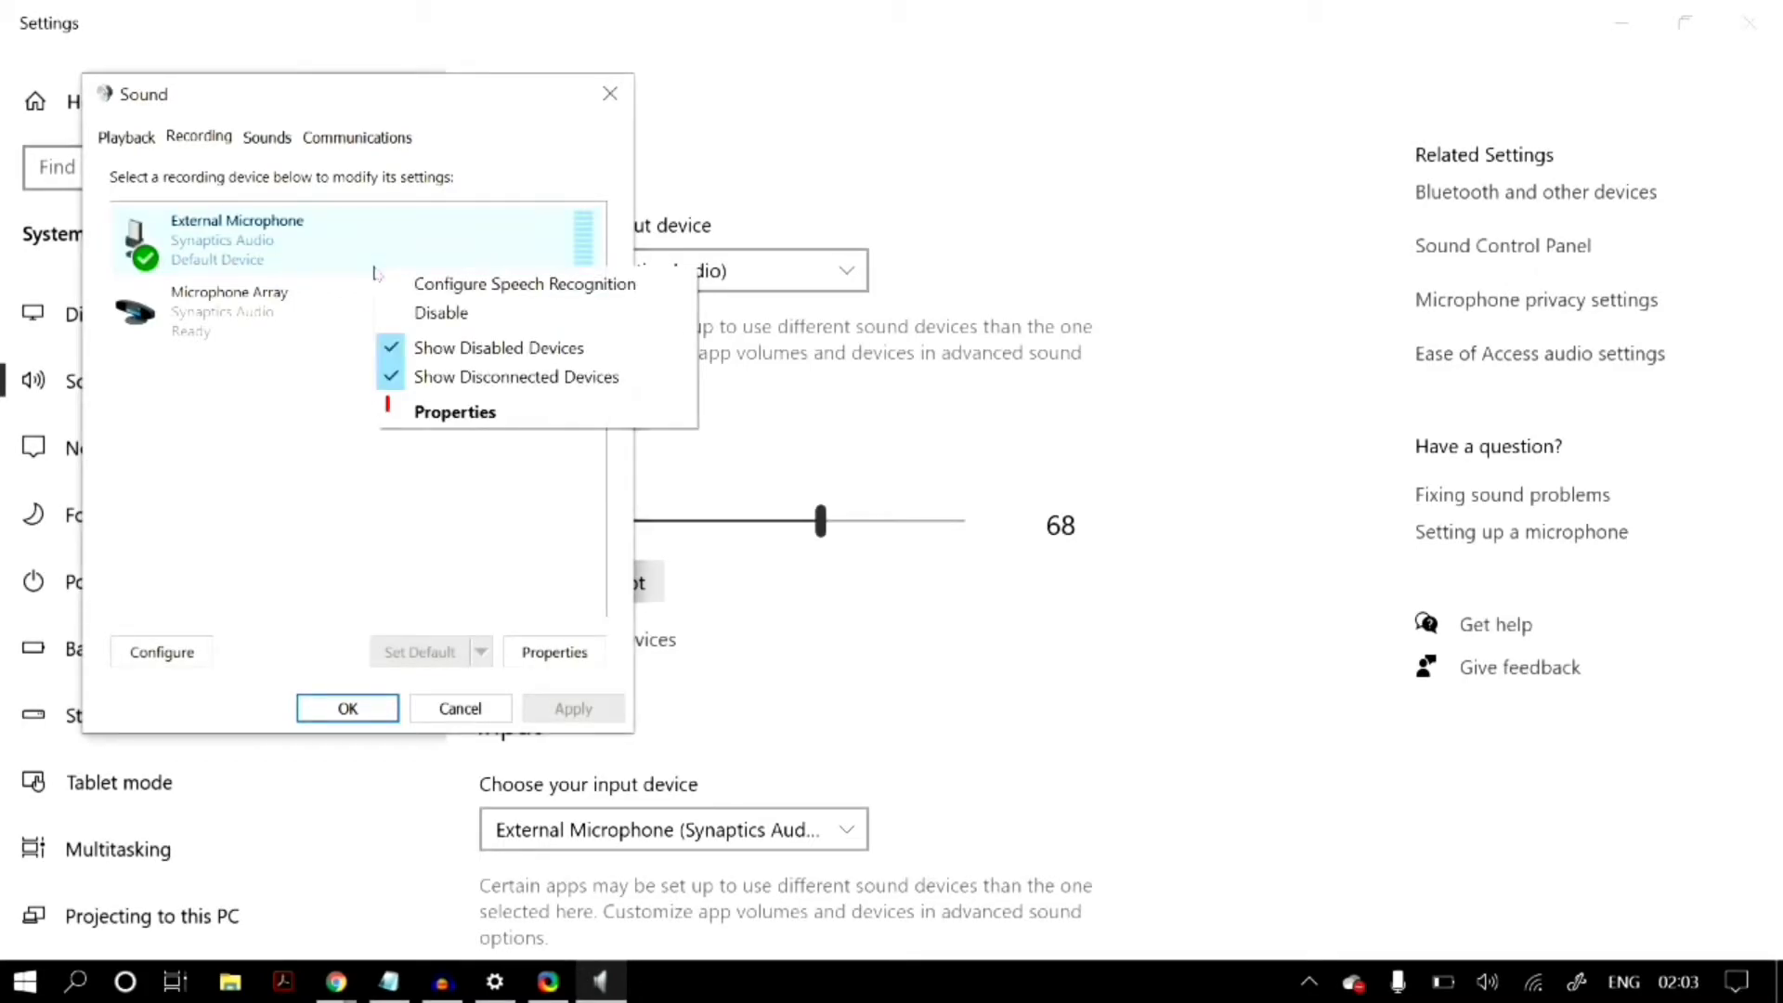
click(517, 415)
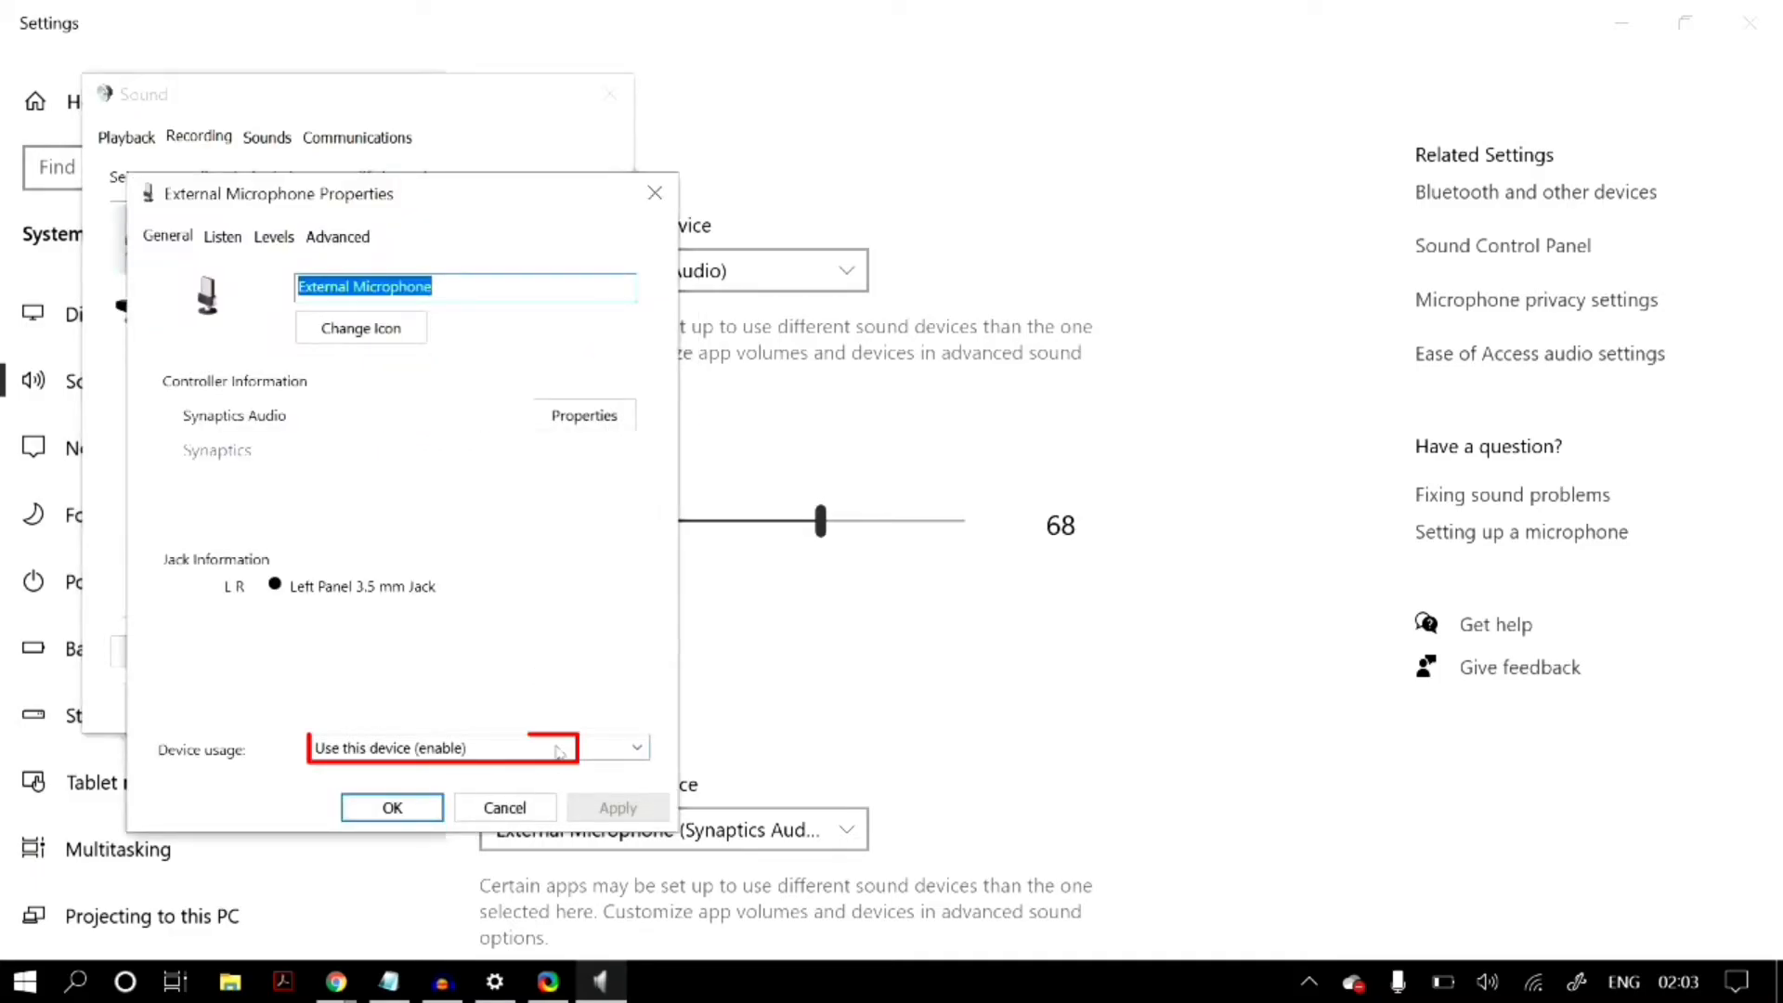
- Keep External Microphone set to 'Use this device (enable)' and review its Listen, Levels and Advanced tabs
click(582, 754)
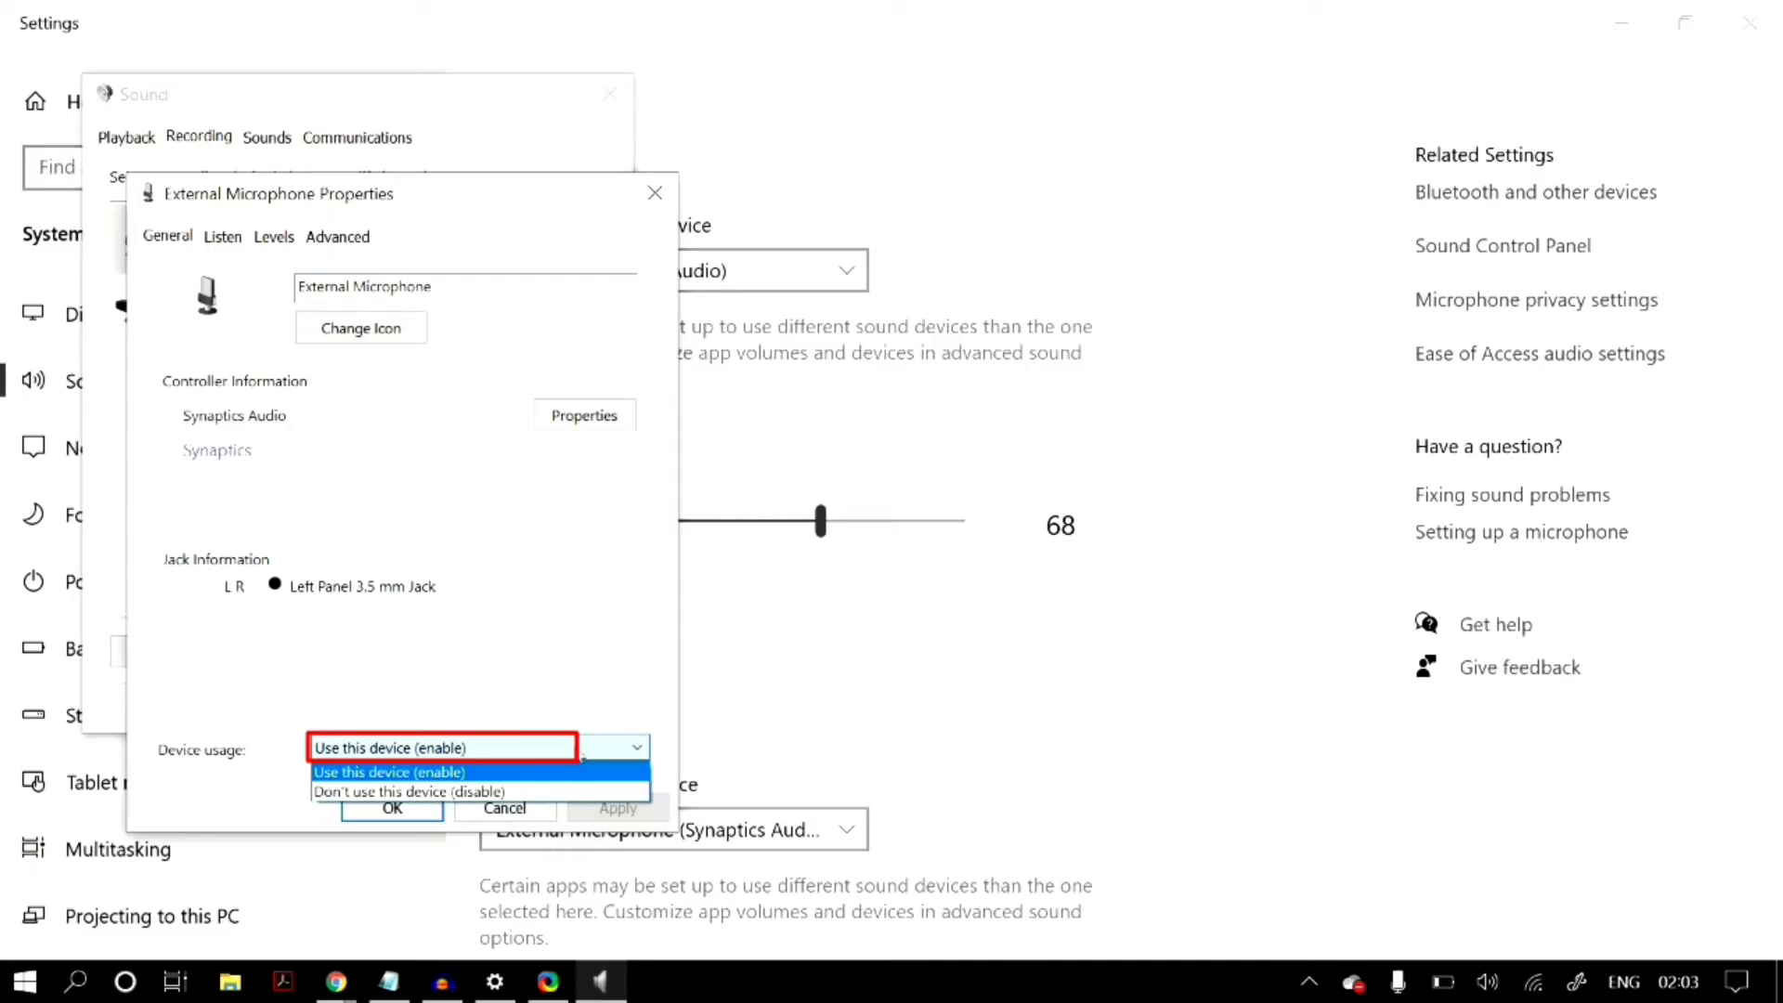
click(429, 431)
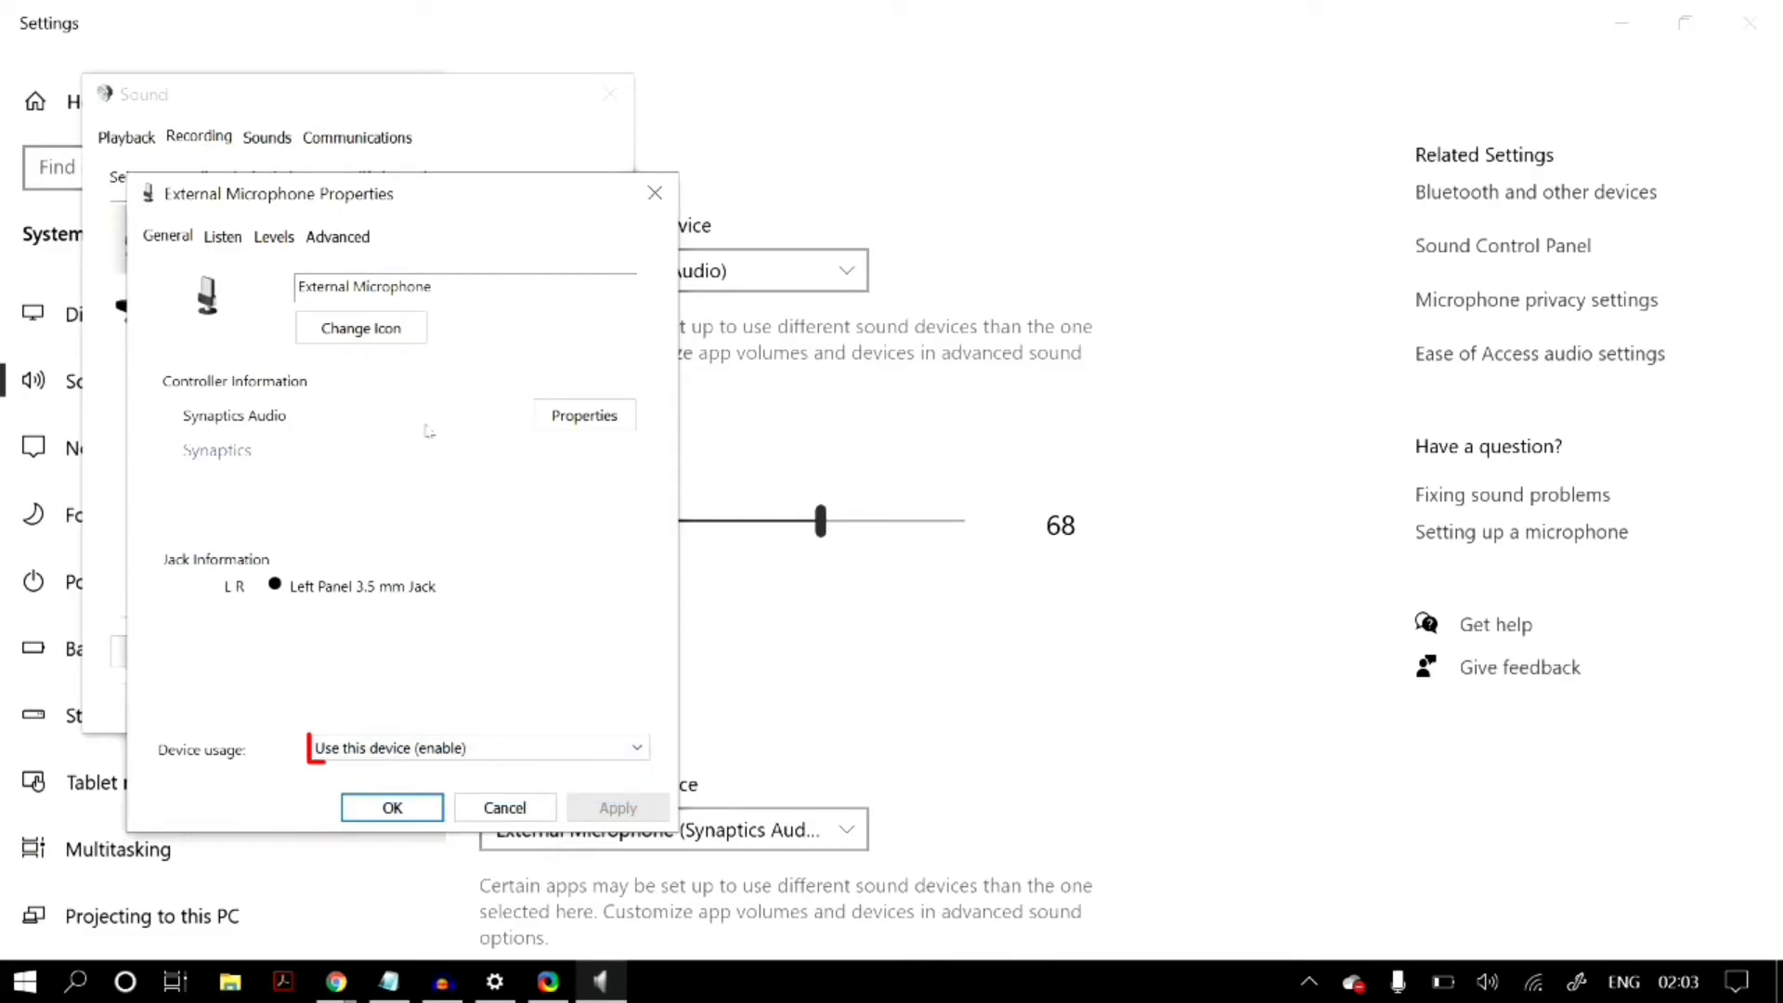
click(222, 236)
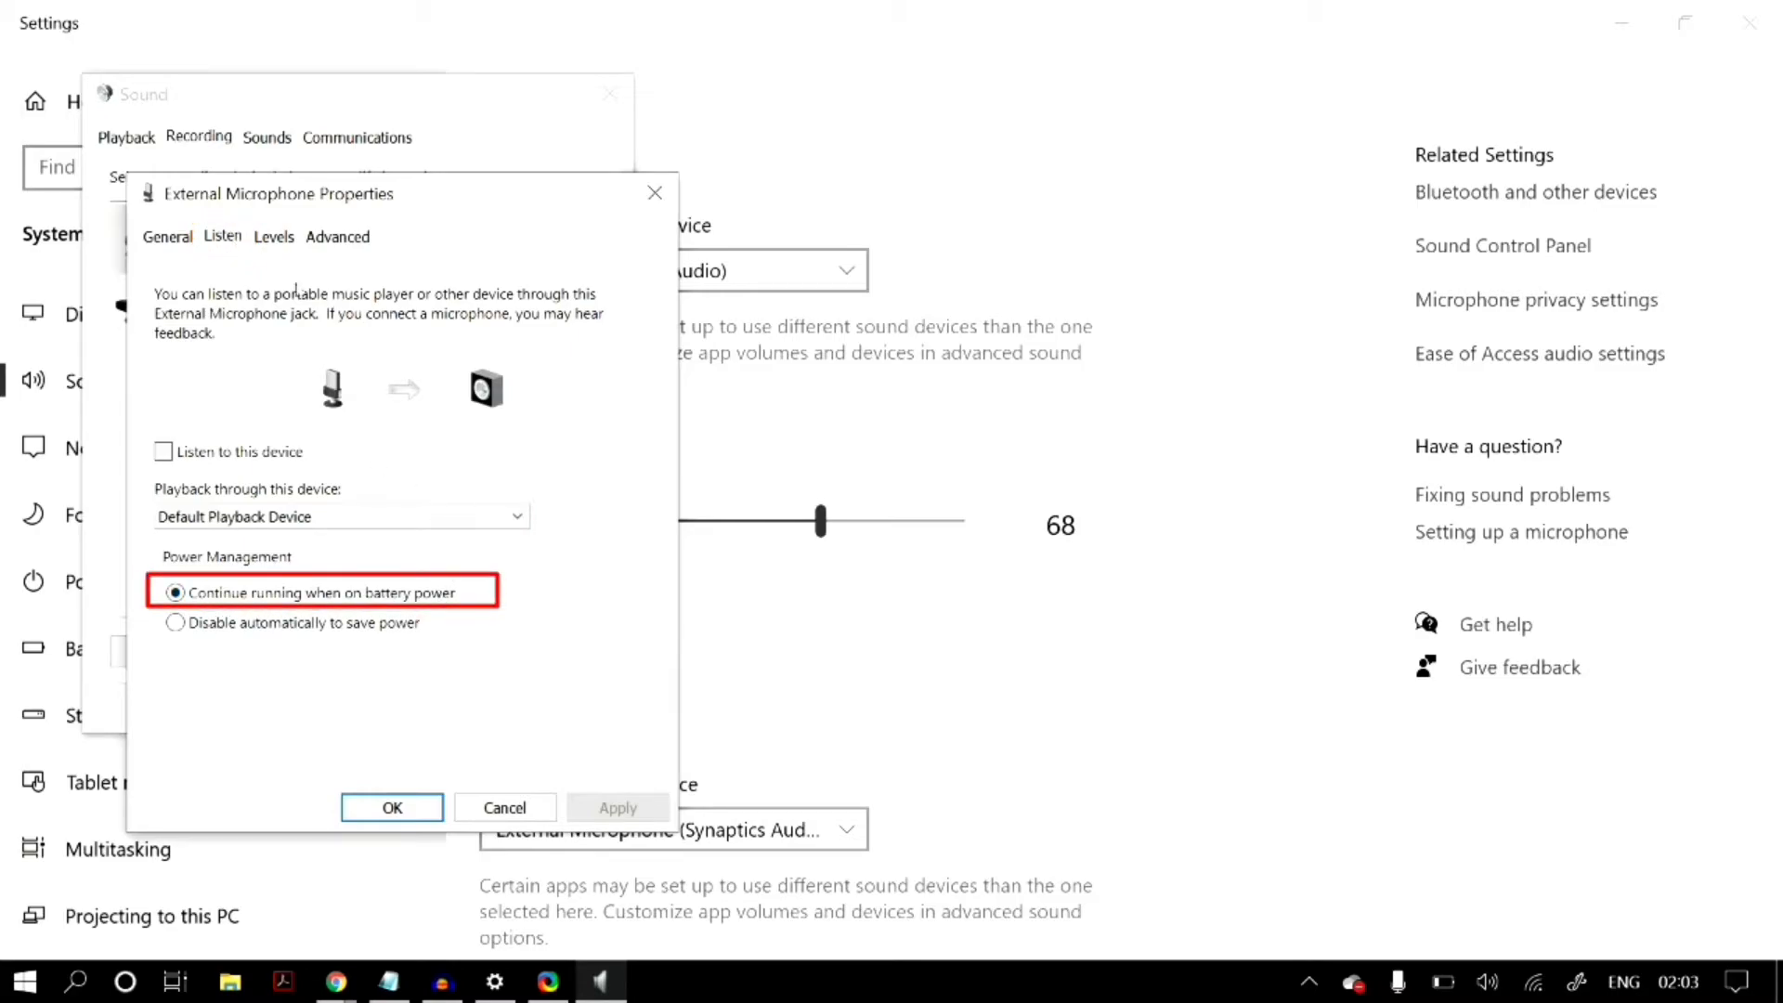
click(275, 236)
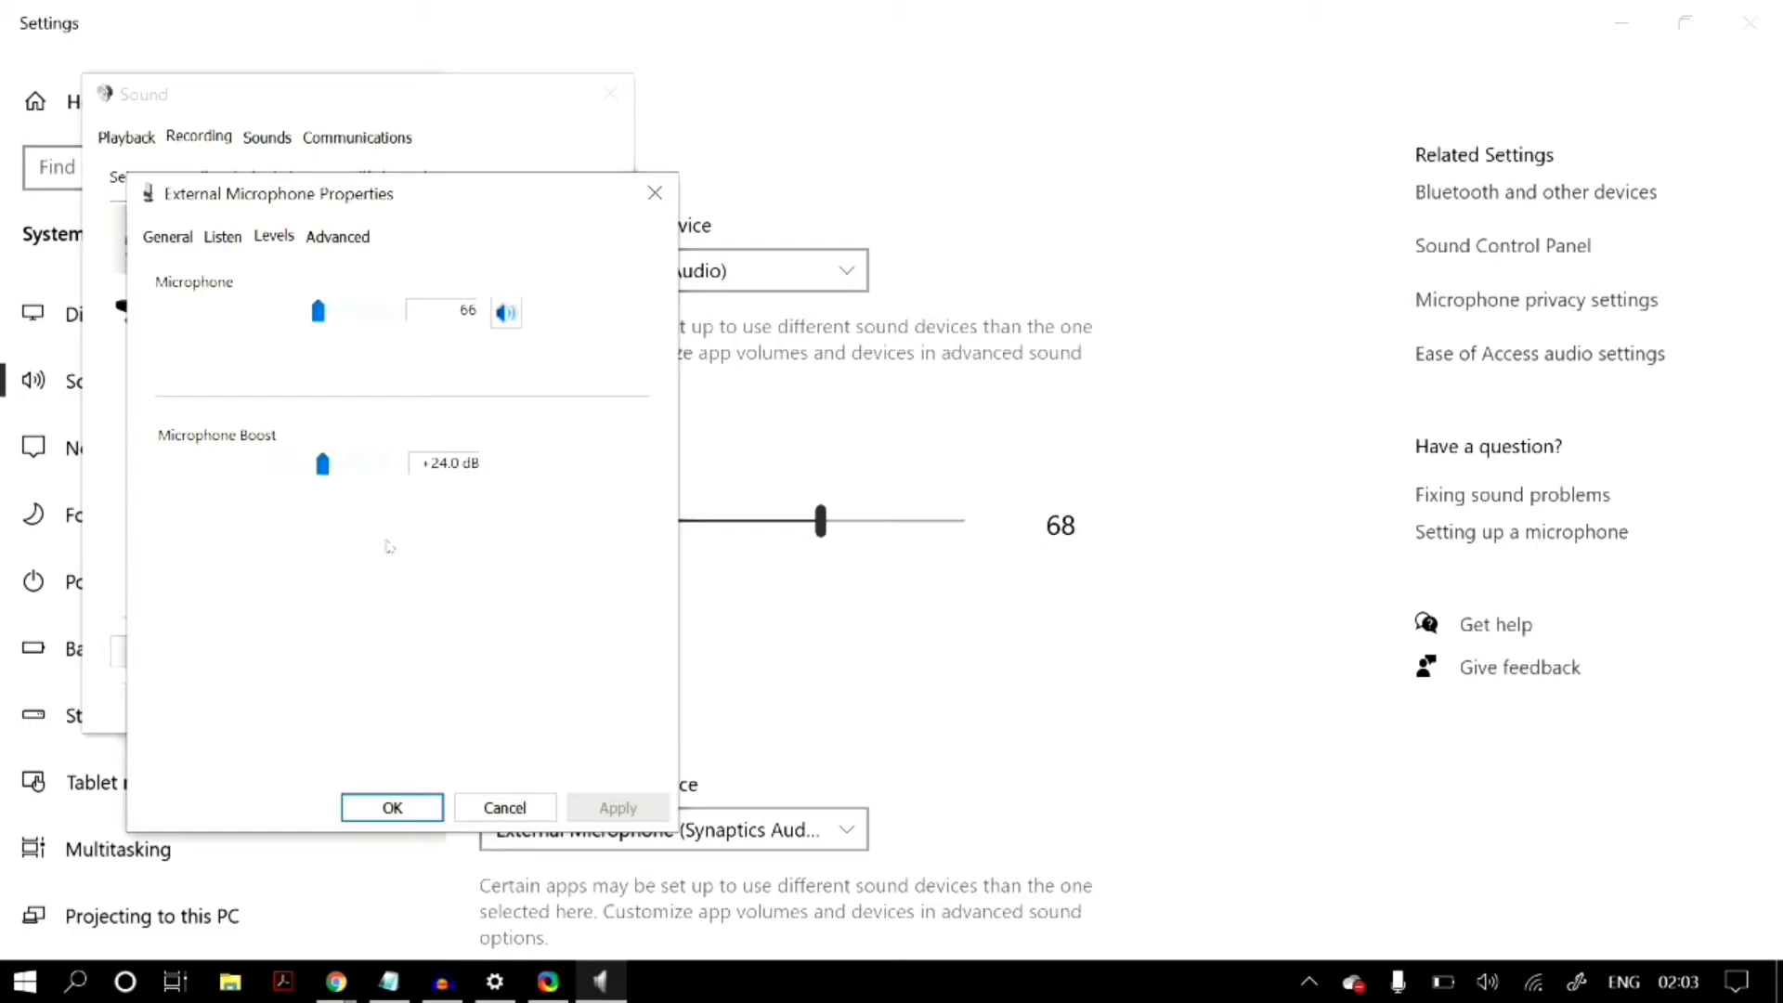
click(342, 239)
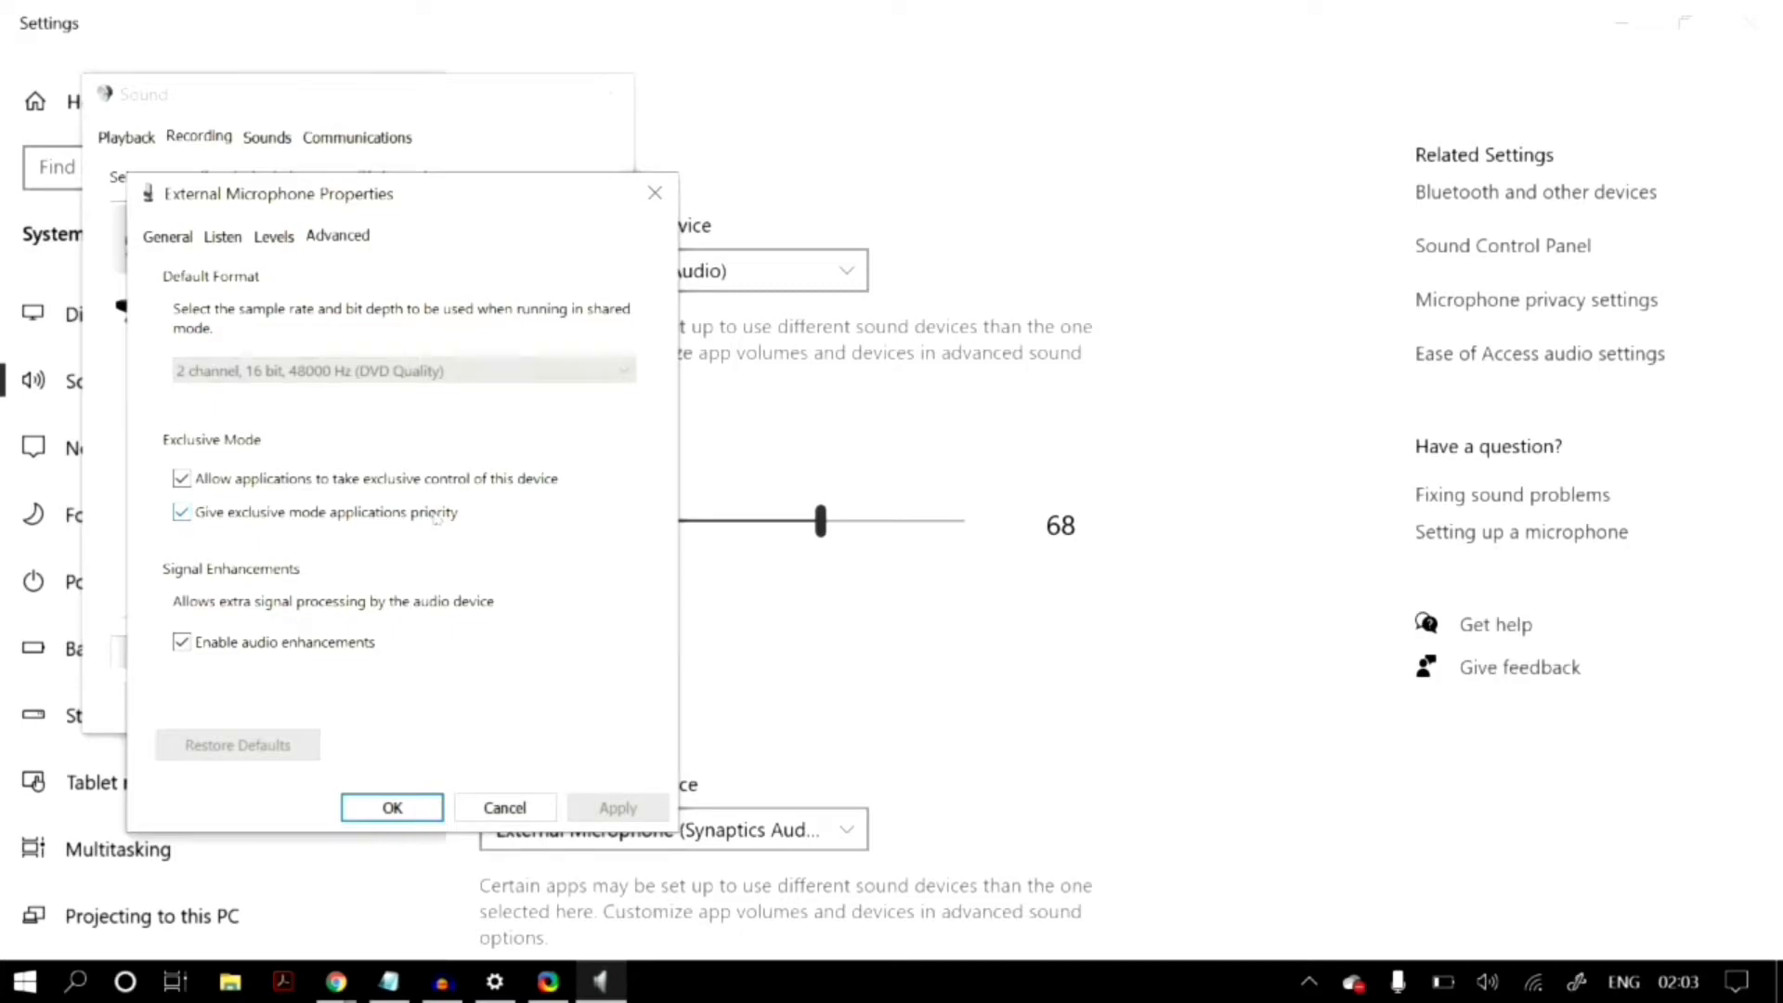
- Leave audio enhancements on, apply, and close the External Microphone Properties and Sound dialogs
click(255, 652)
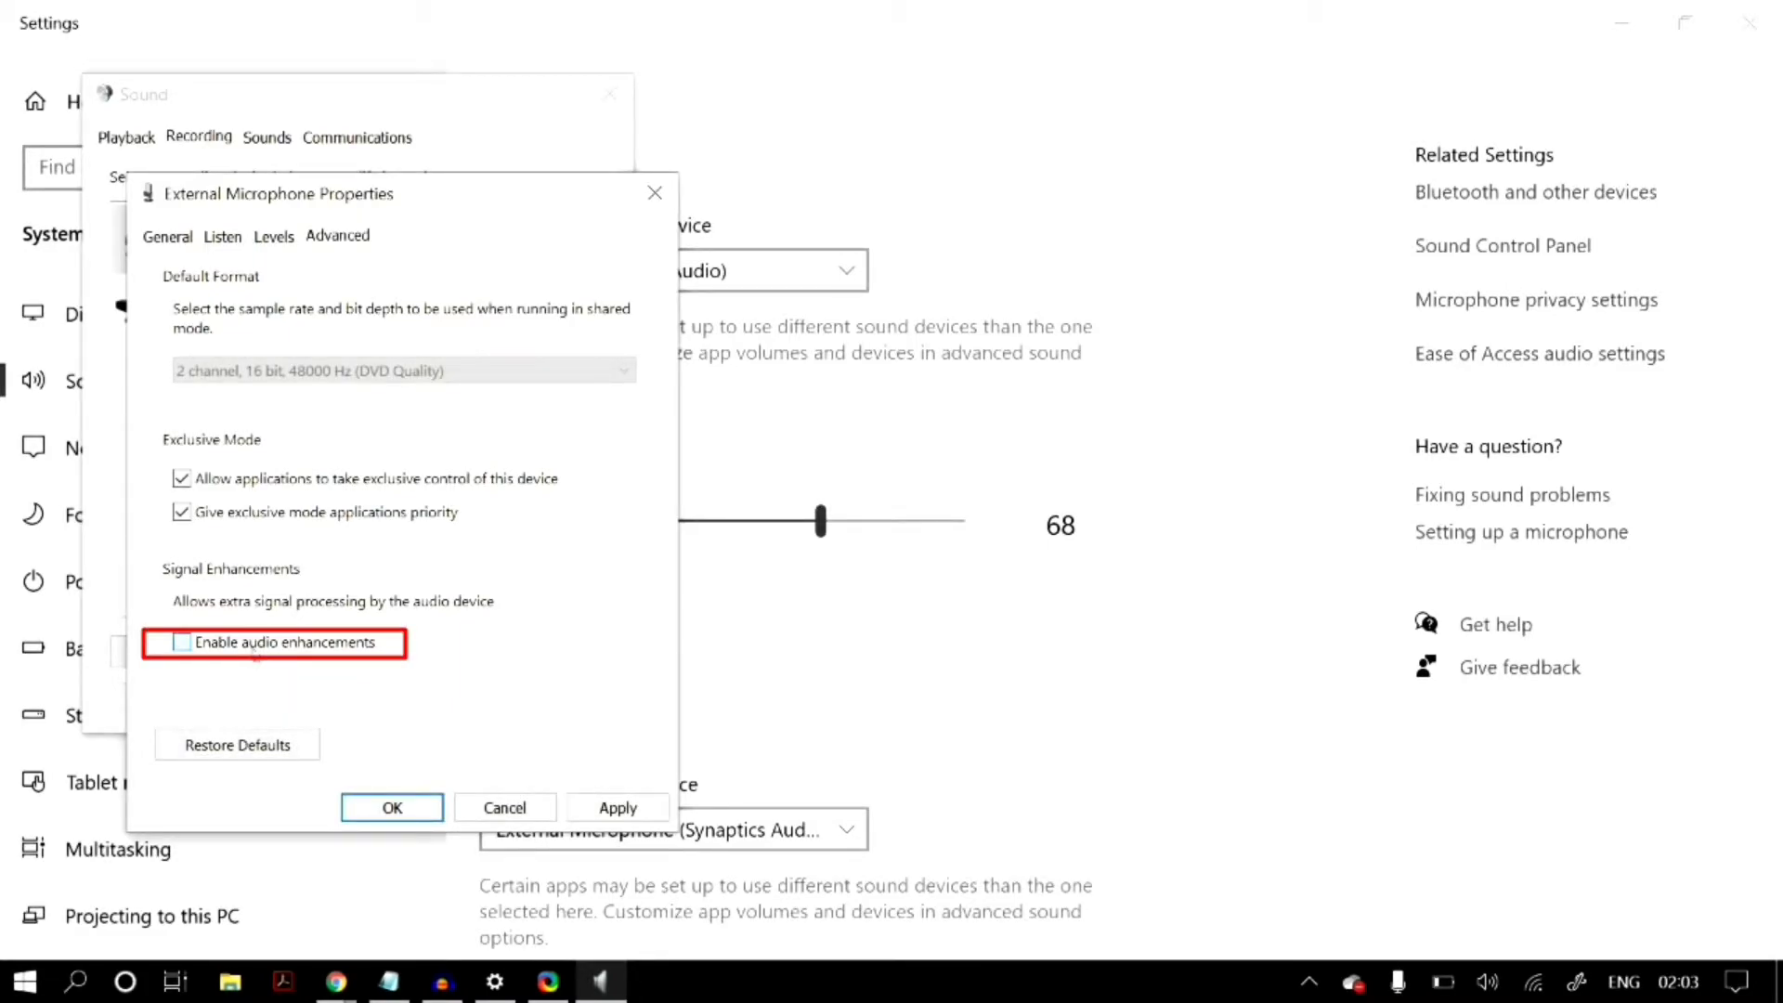
click(255, 652)
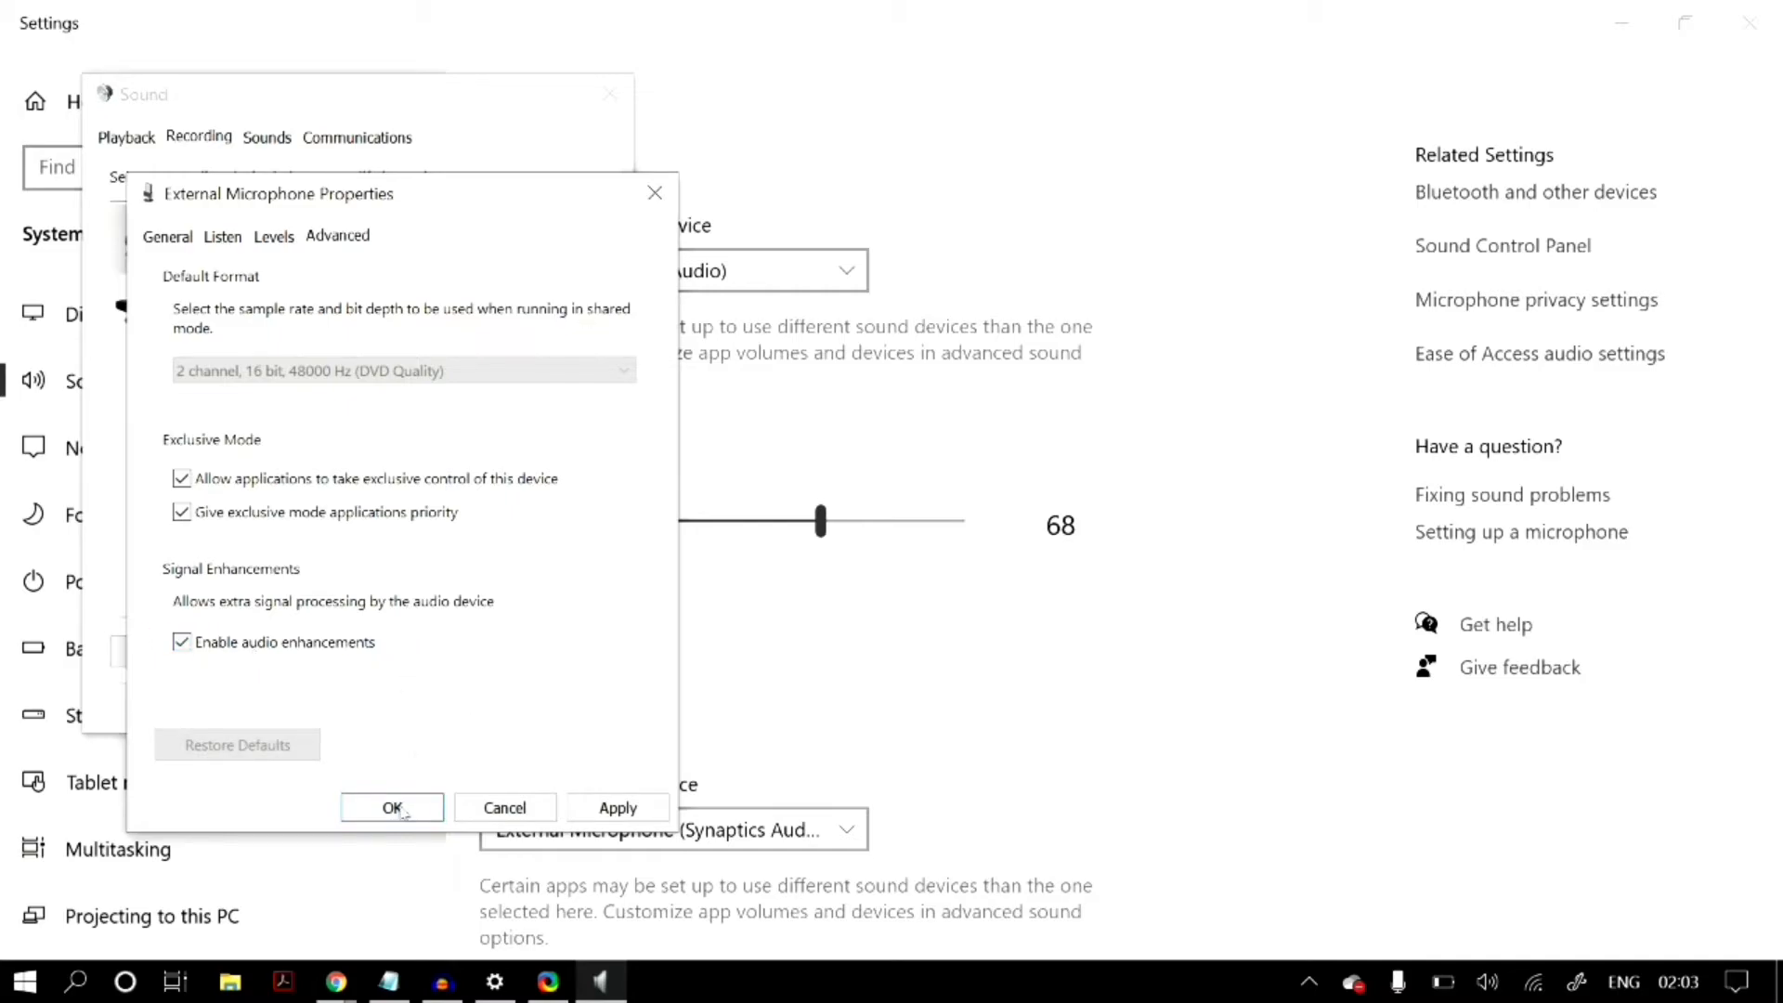
click(619, 810)
click(655, 197)
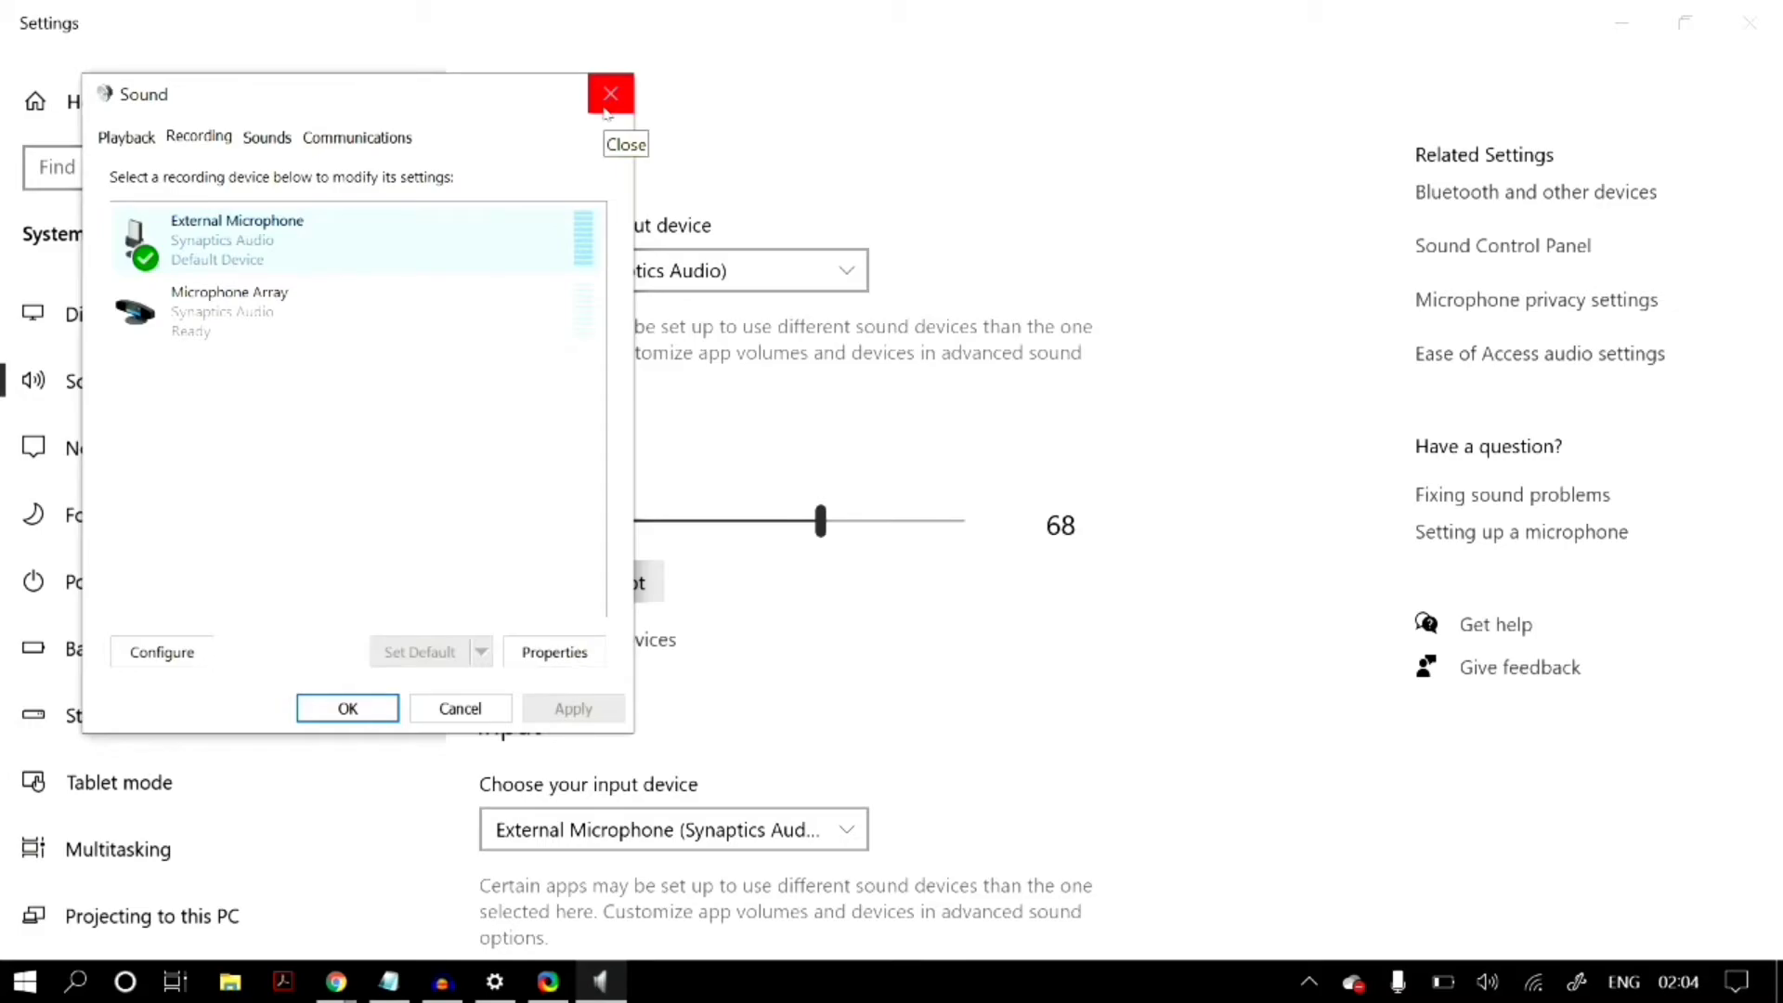
click(610, 94)
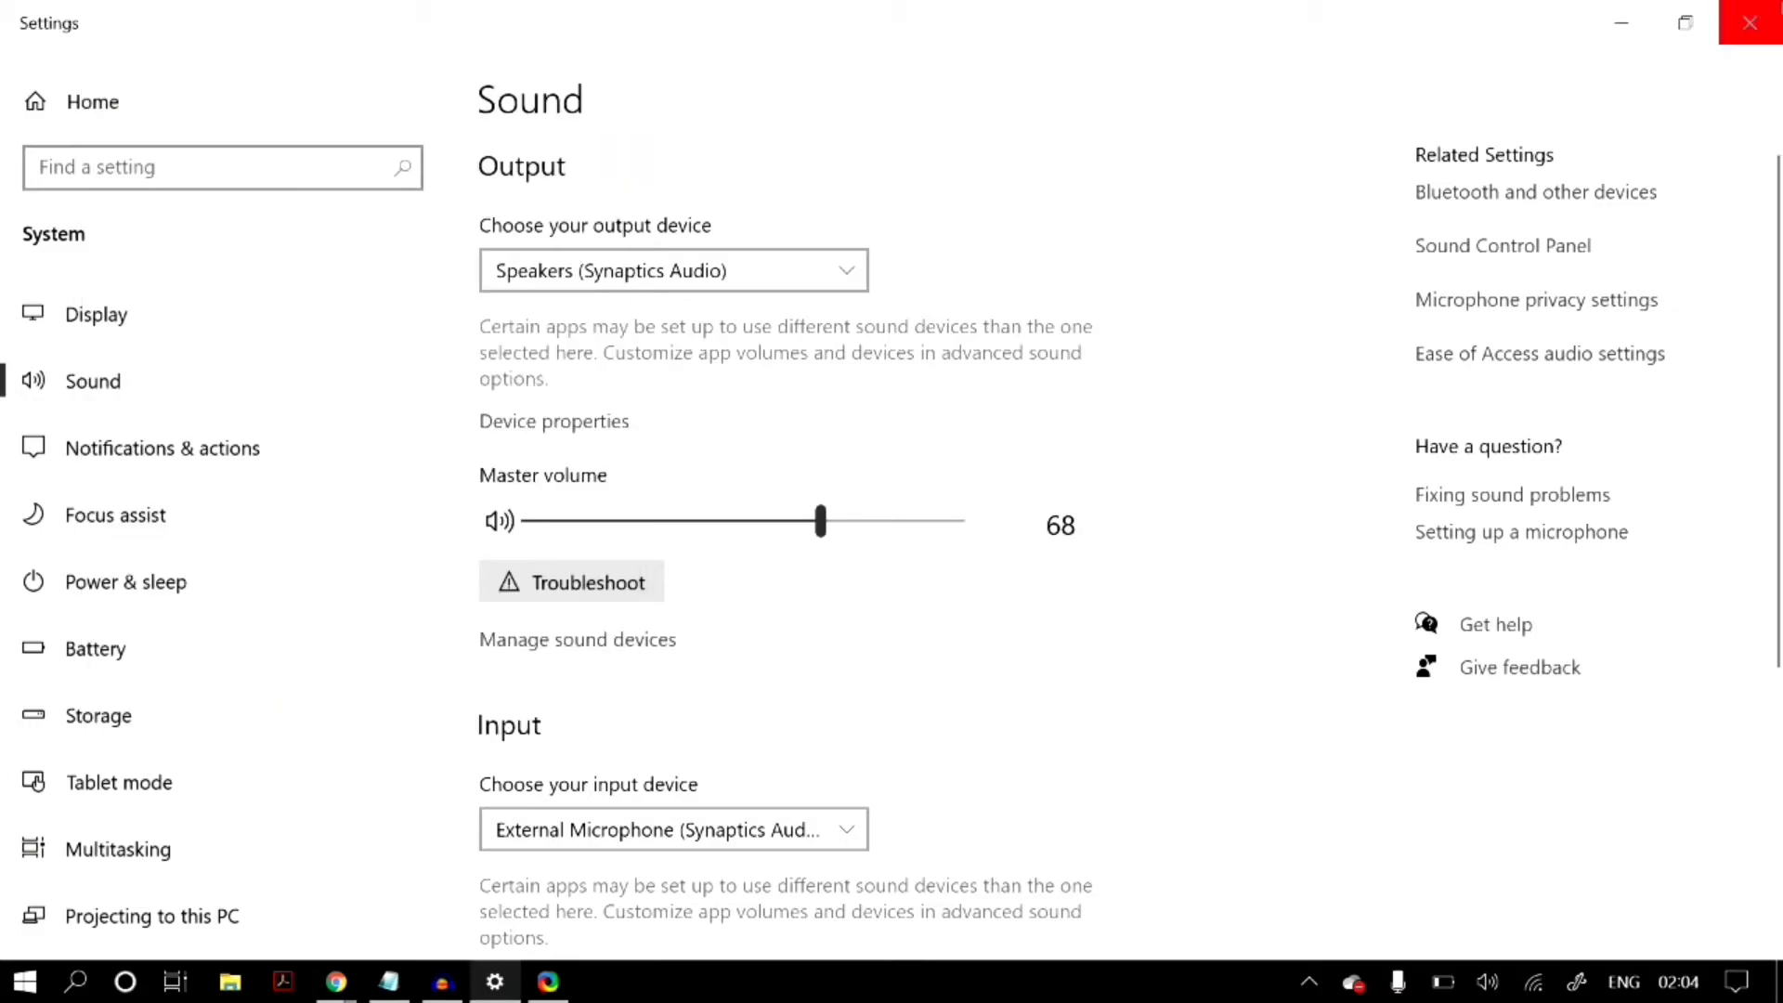
- Close the Sound settings window to reveal the empty desktop, and mute the microphone
click(1749, 22)
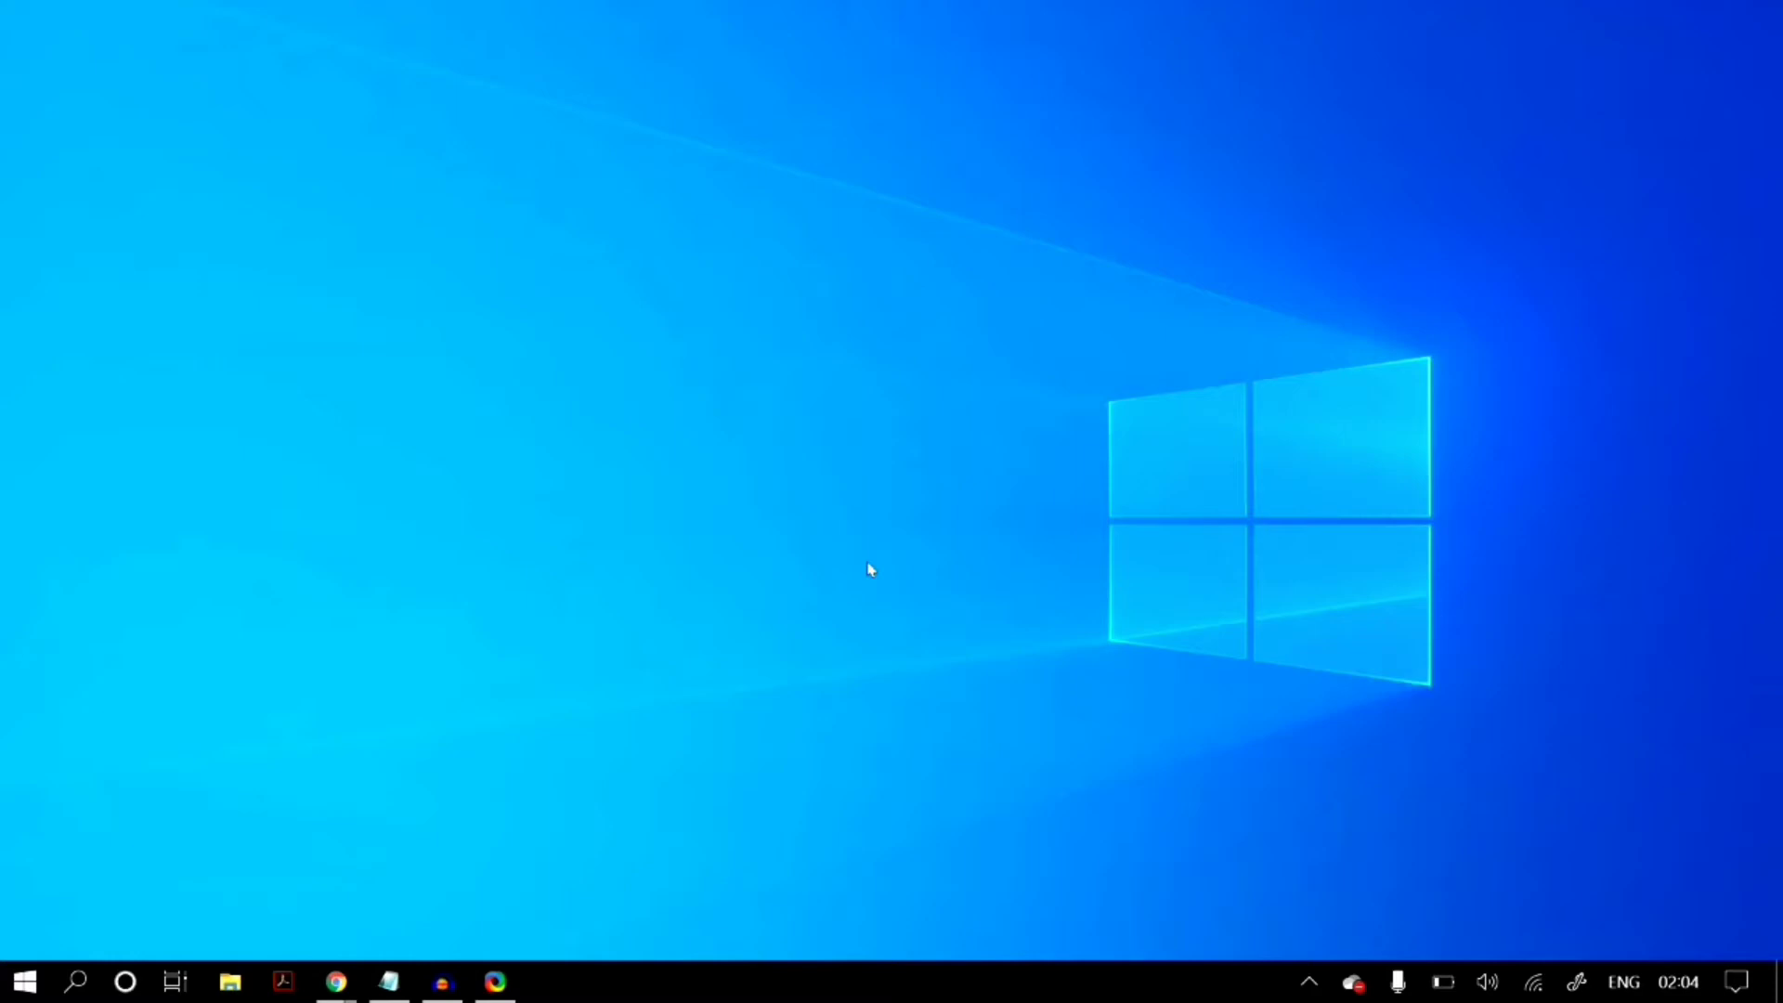
key(XF86AudioMicMute)
key(XF86AudioMicMute)
key(XF86AudioMicMute)
key(XF86AudioMicMute)
- Search for 'devic', launch Device Manager, and shift its window slightly right
key(super)
text(devi)
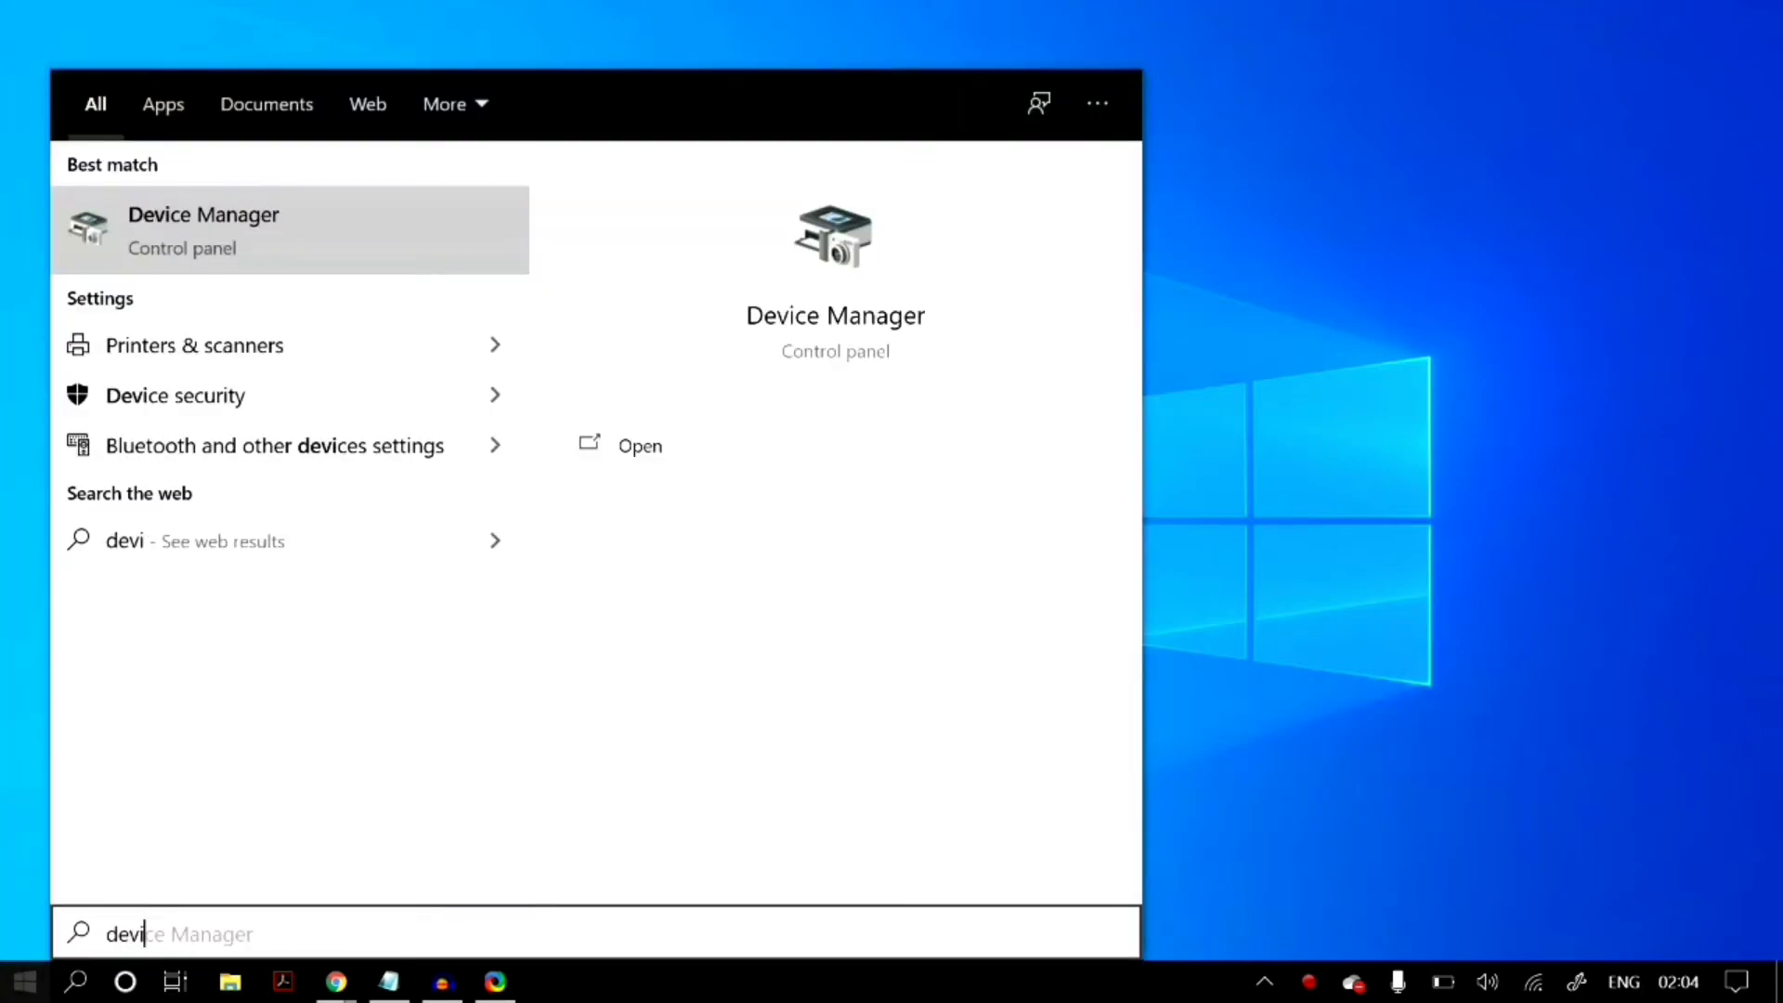
text(c)
key(Return)
drag(581, 89, 741, 103)
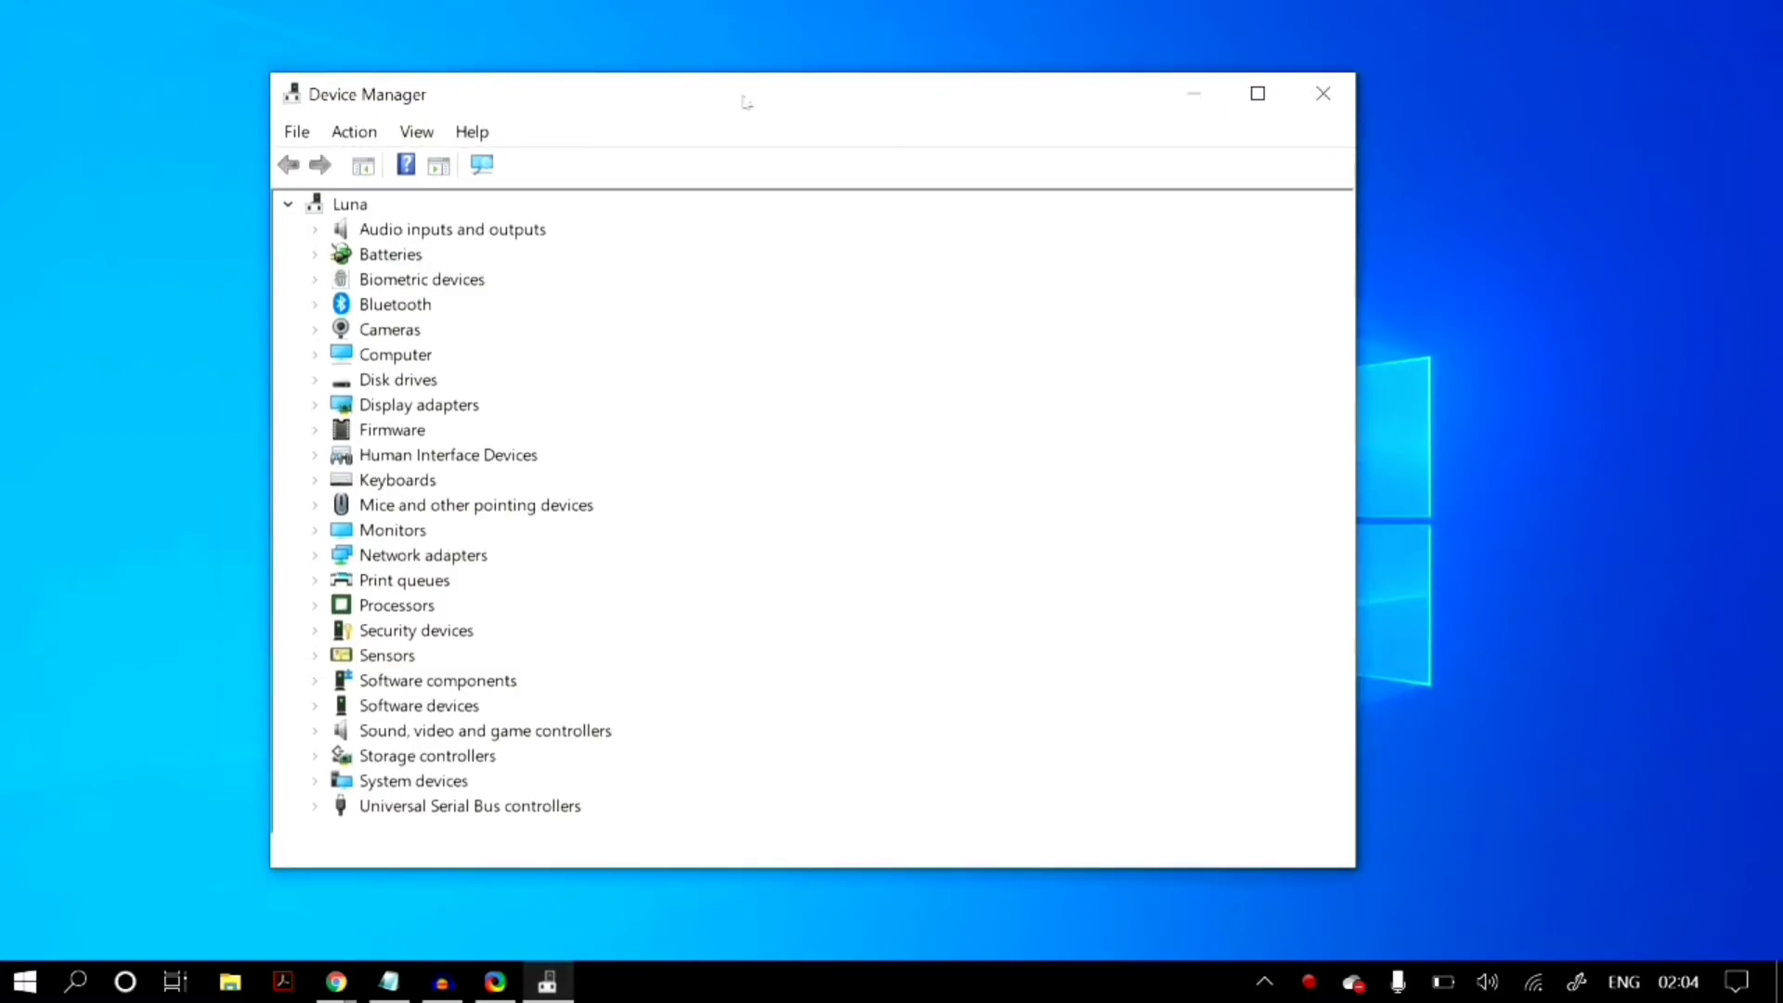
- Under Audio inputs and outputs, disable the Microphone Array, then re-enable it
double_click(493, 232)
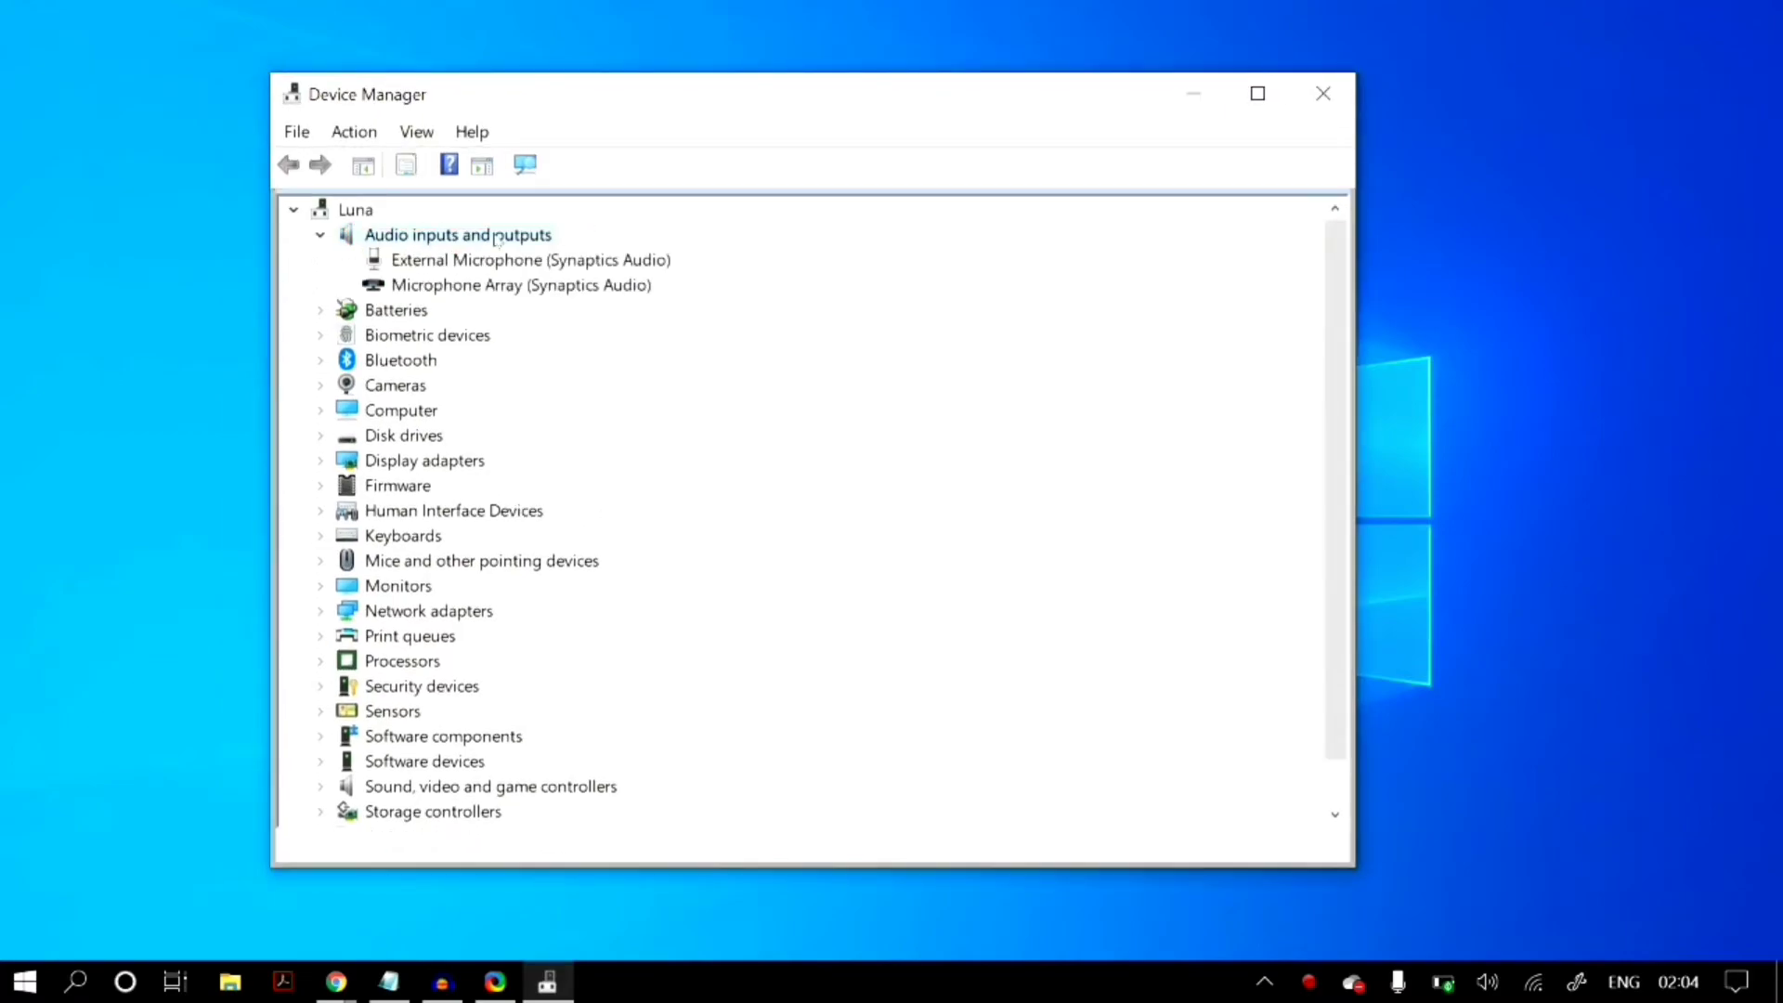
click(371, 281)
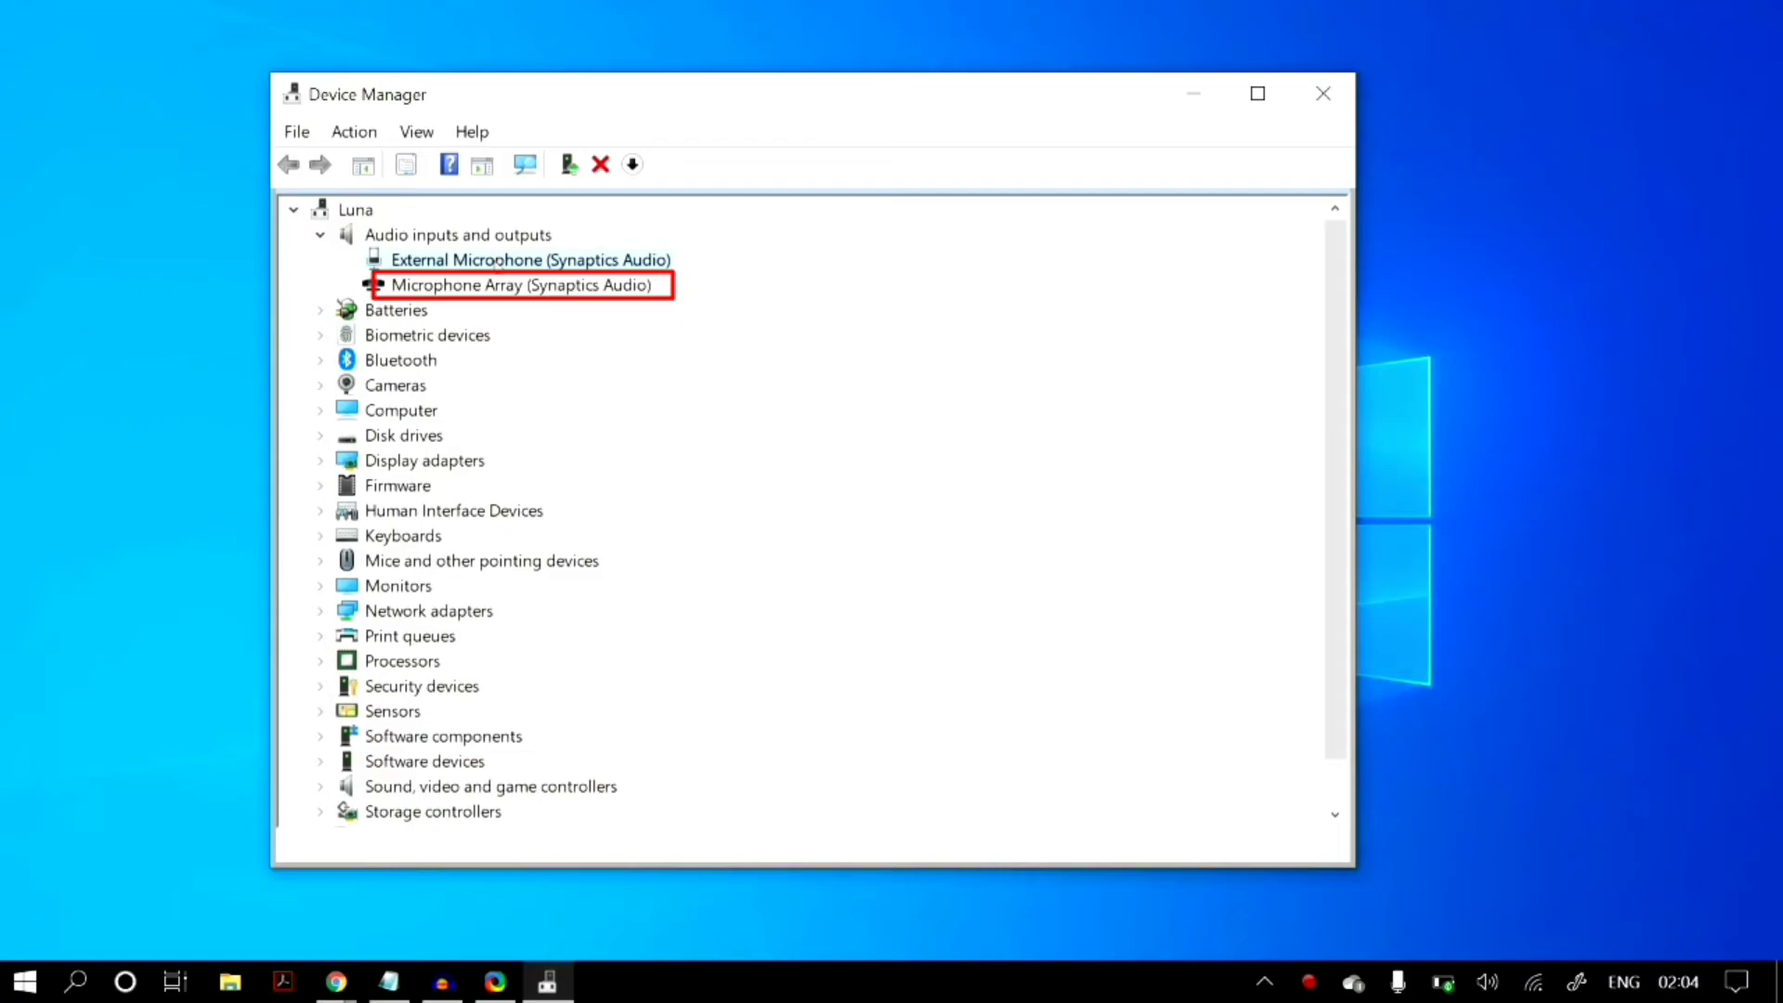
right_click(503, 286)
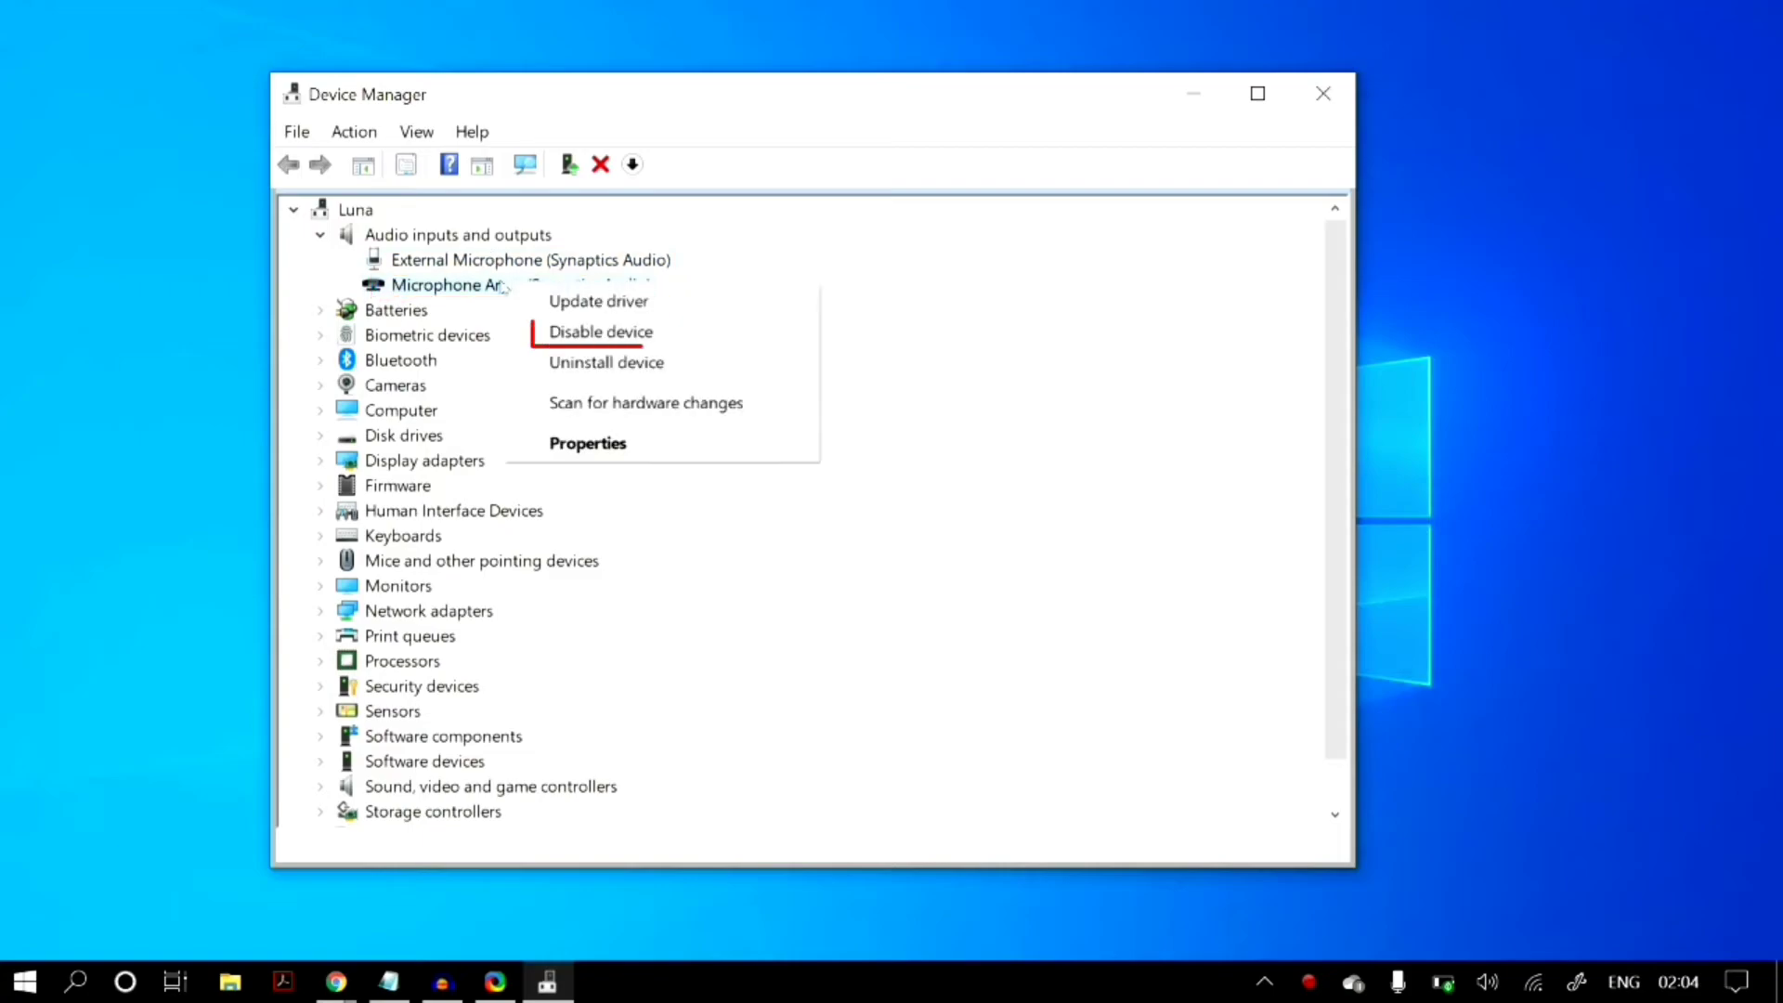
click(580, 332)
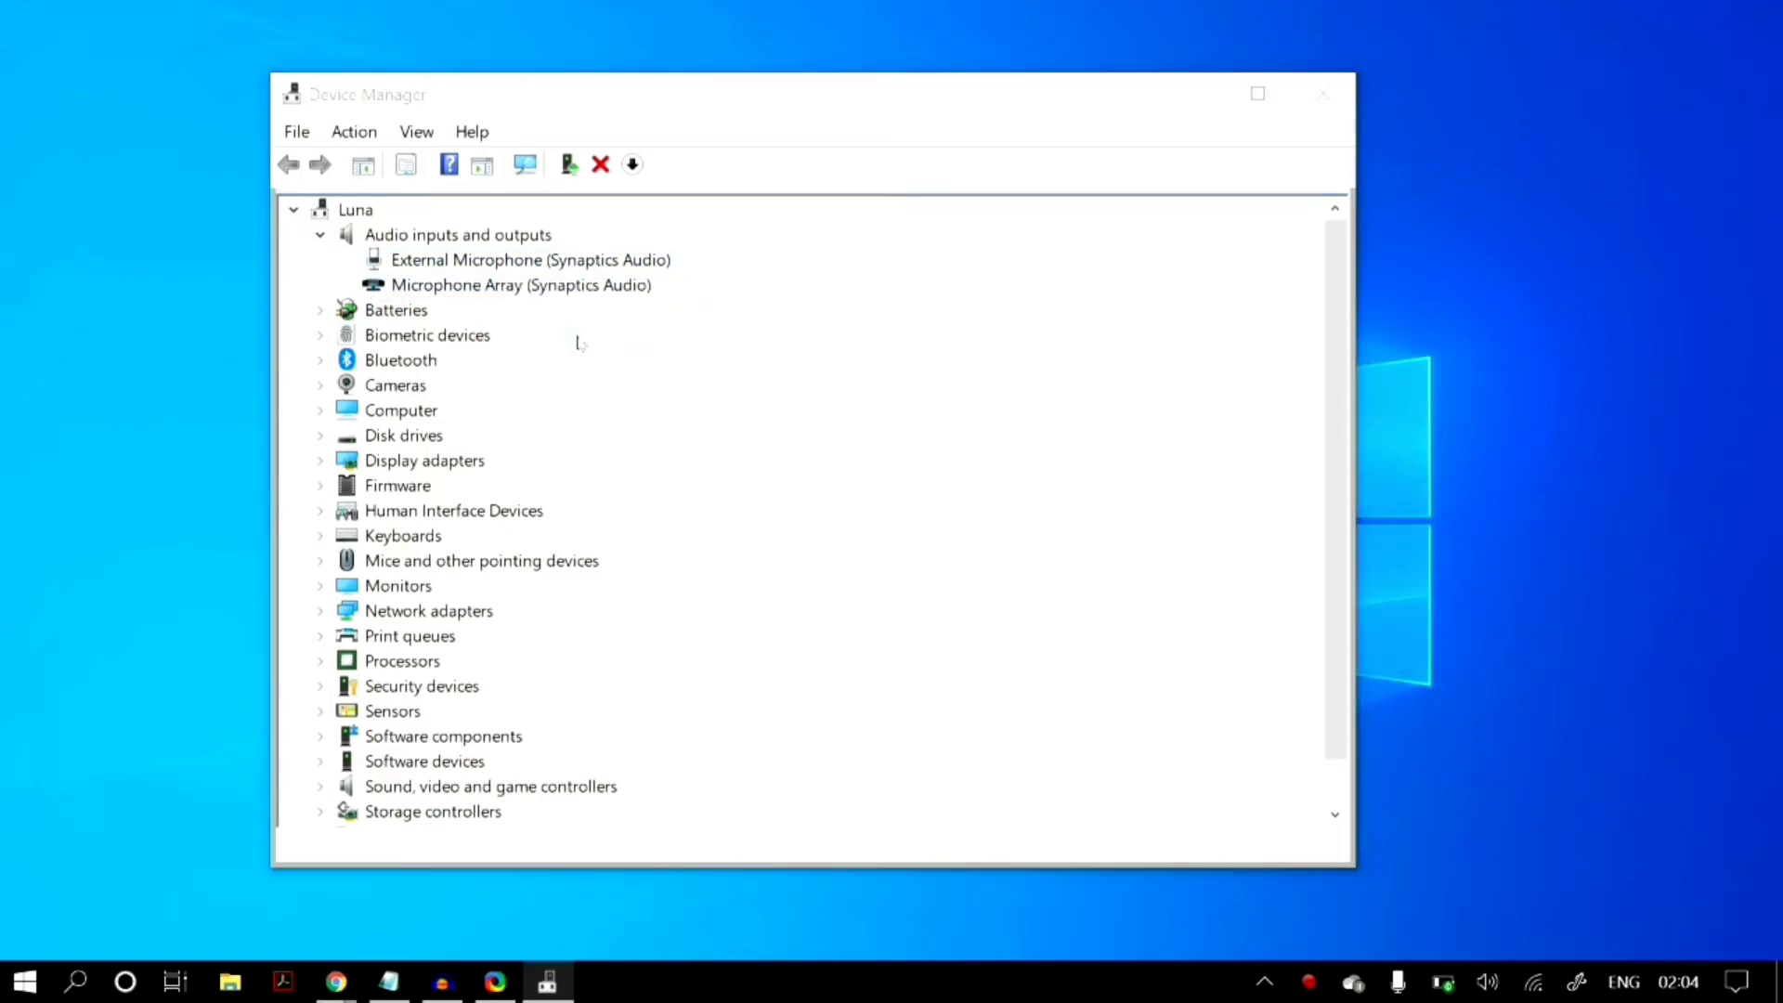
key(Return)
right_click(525, 286)
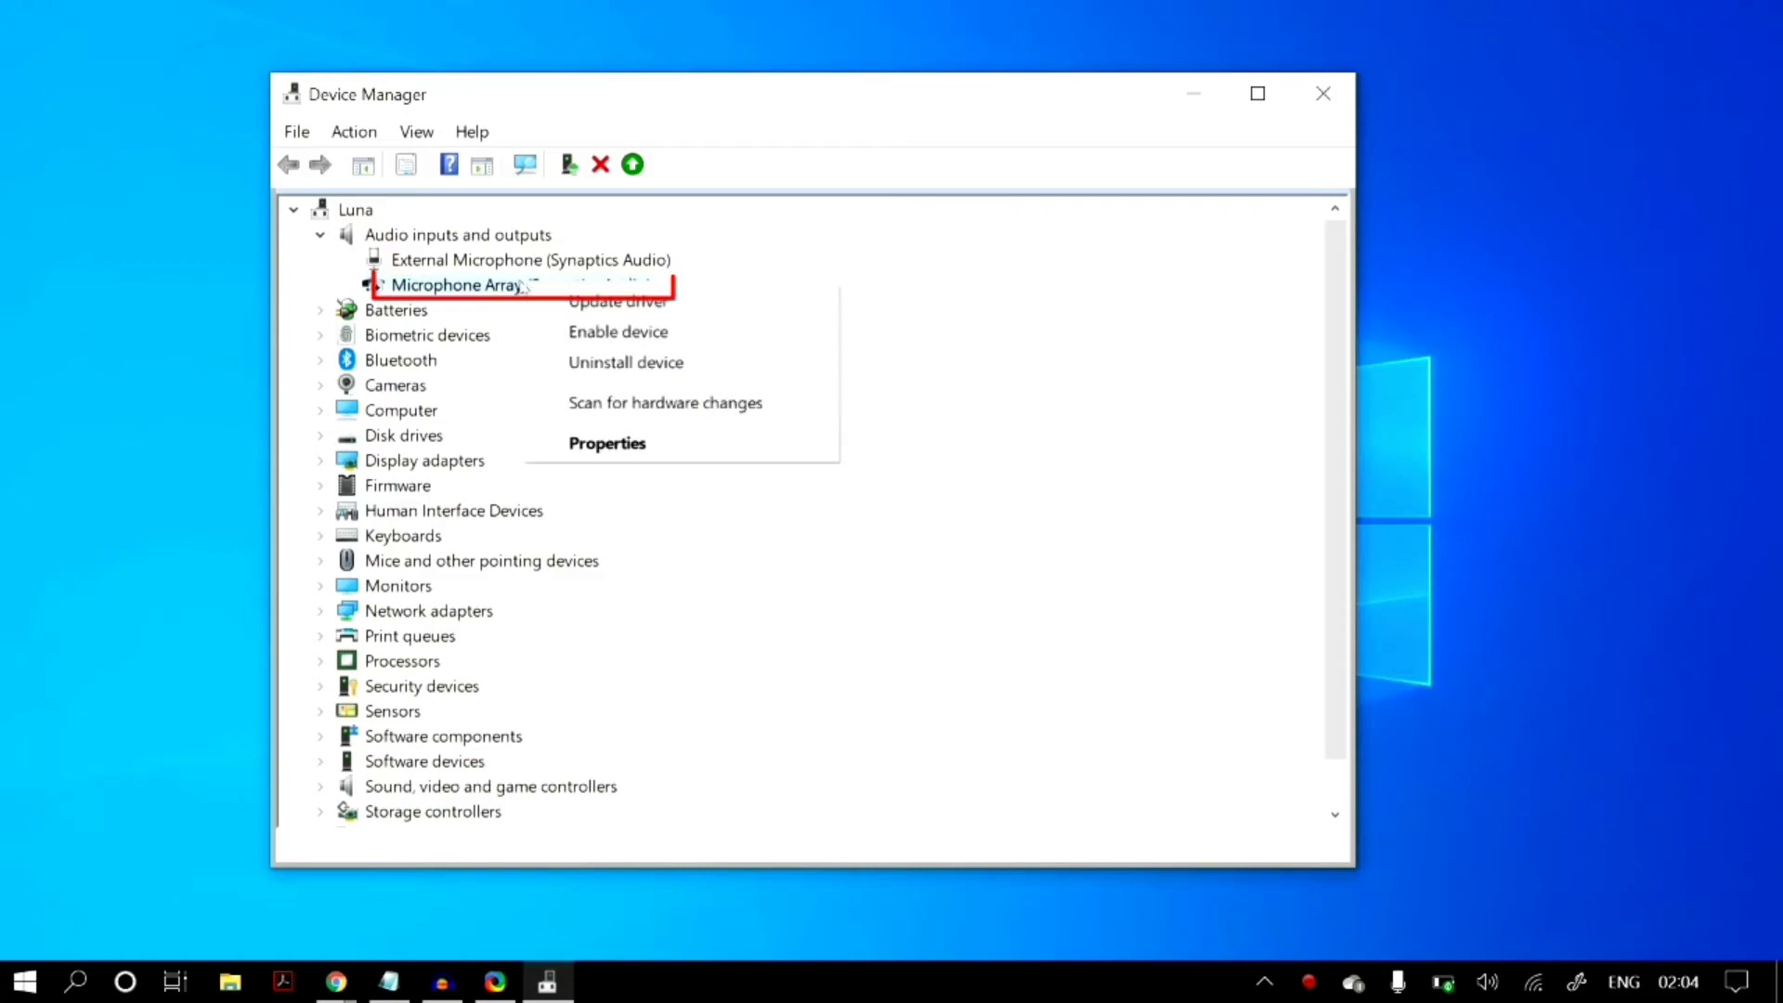
click(739, 334)
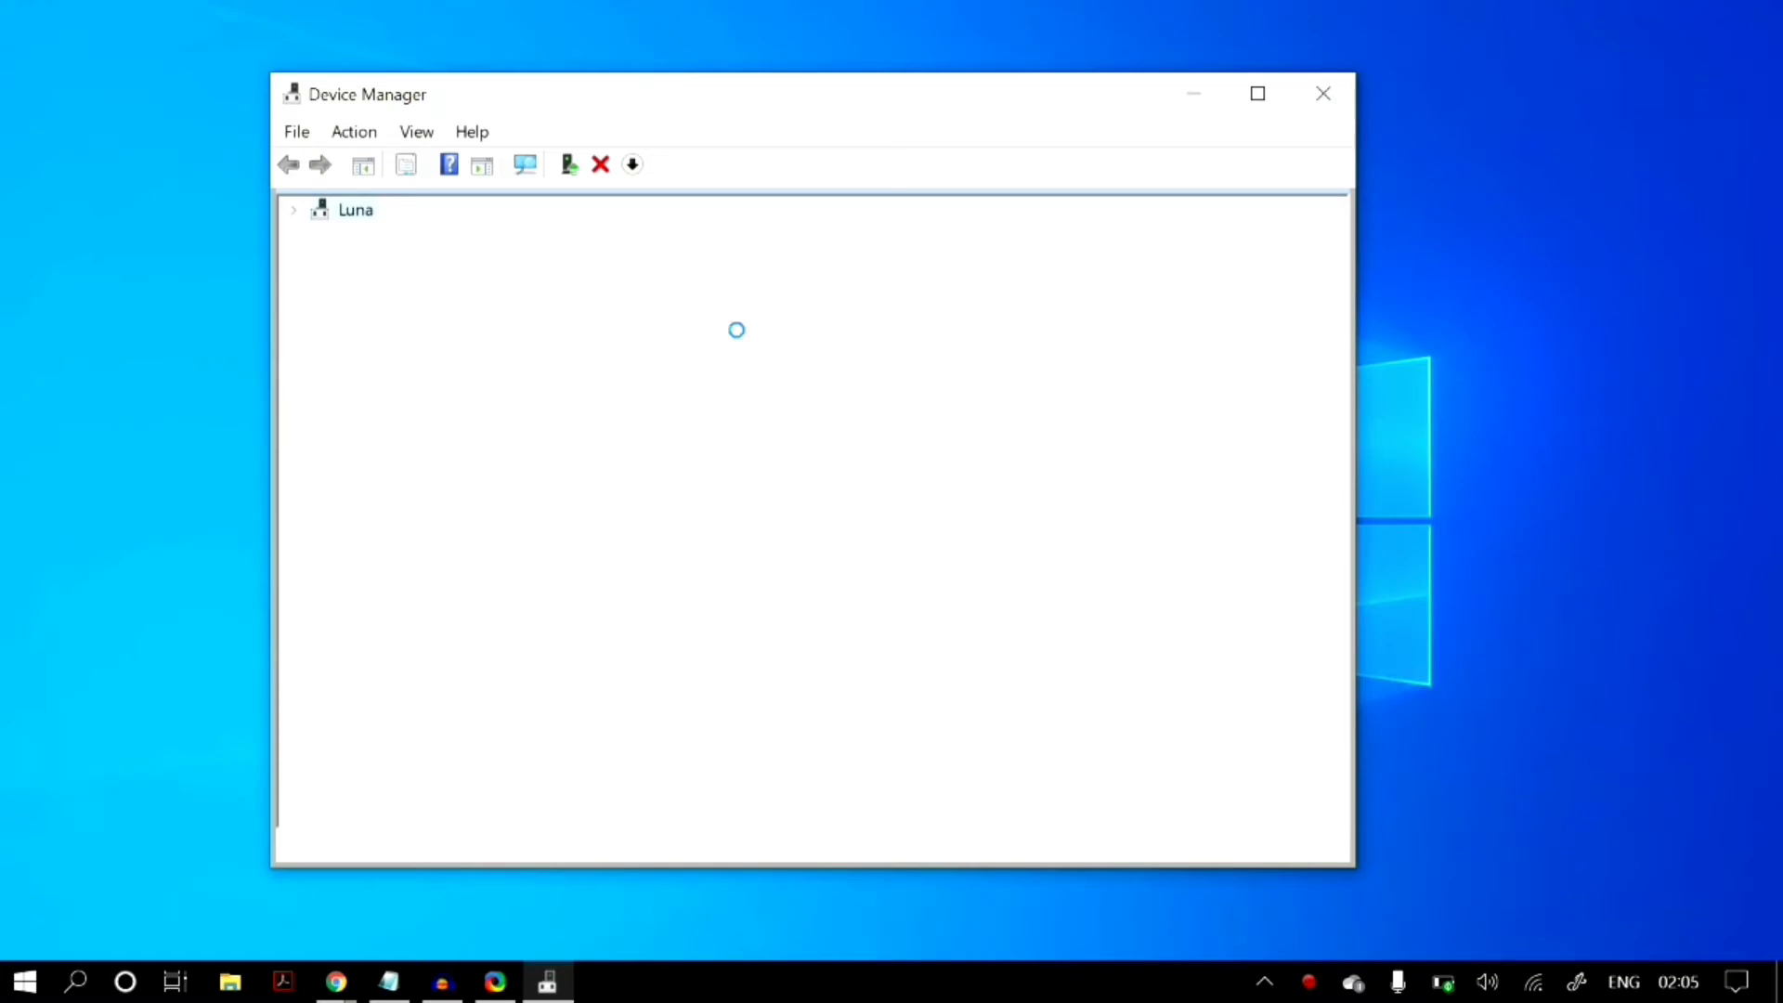
key(XF86MonBrightnessUp)
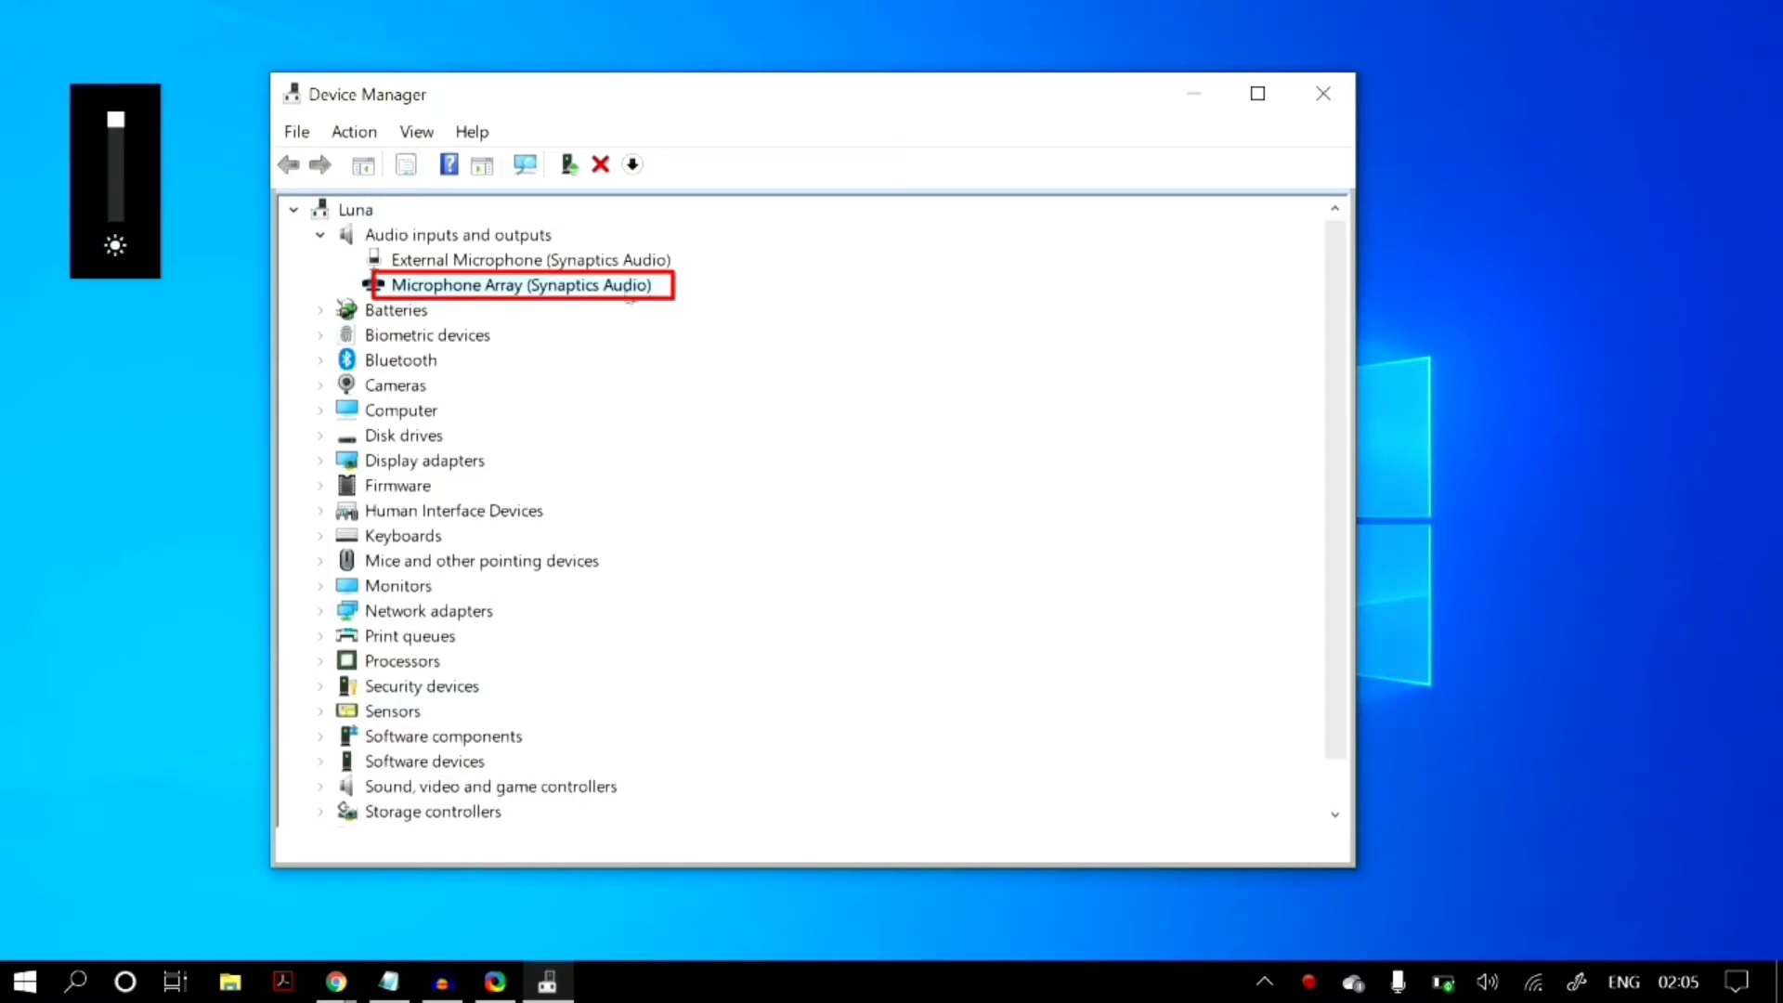
right_click(627, 288)
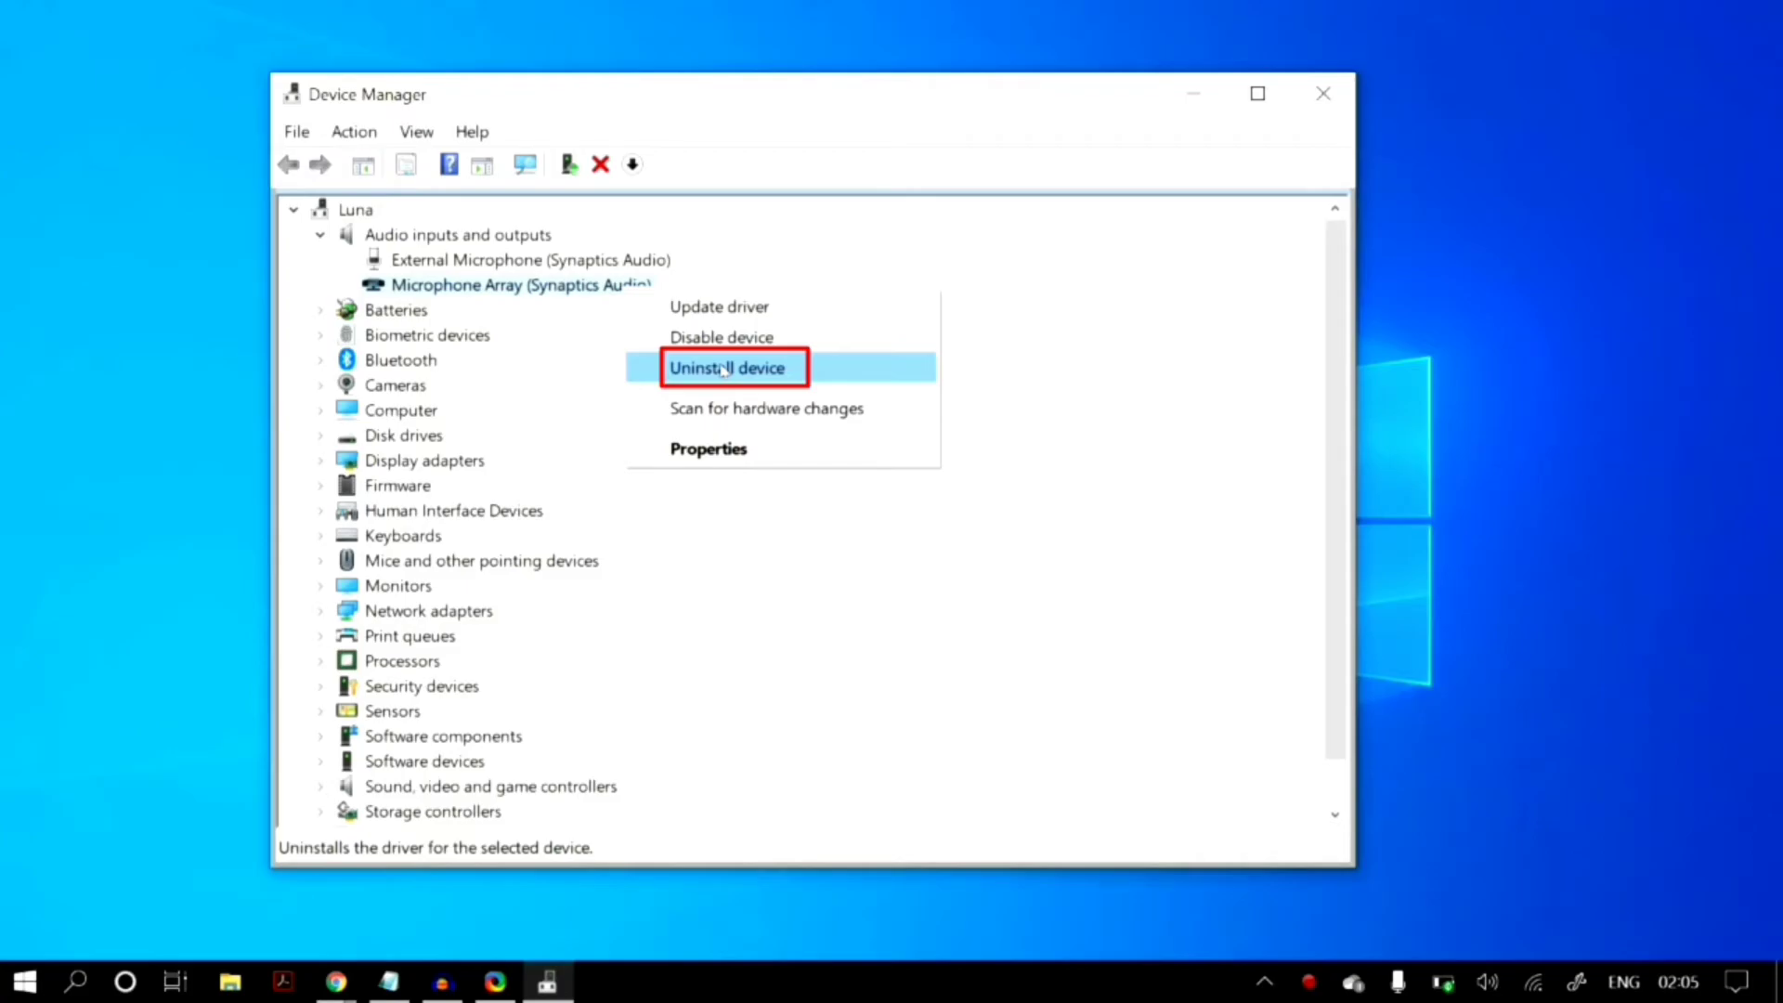
- Uninstall the Microphone Array device, then scan for hardware changes to redetect it
click(725, 369)
click(907, 605)
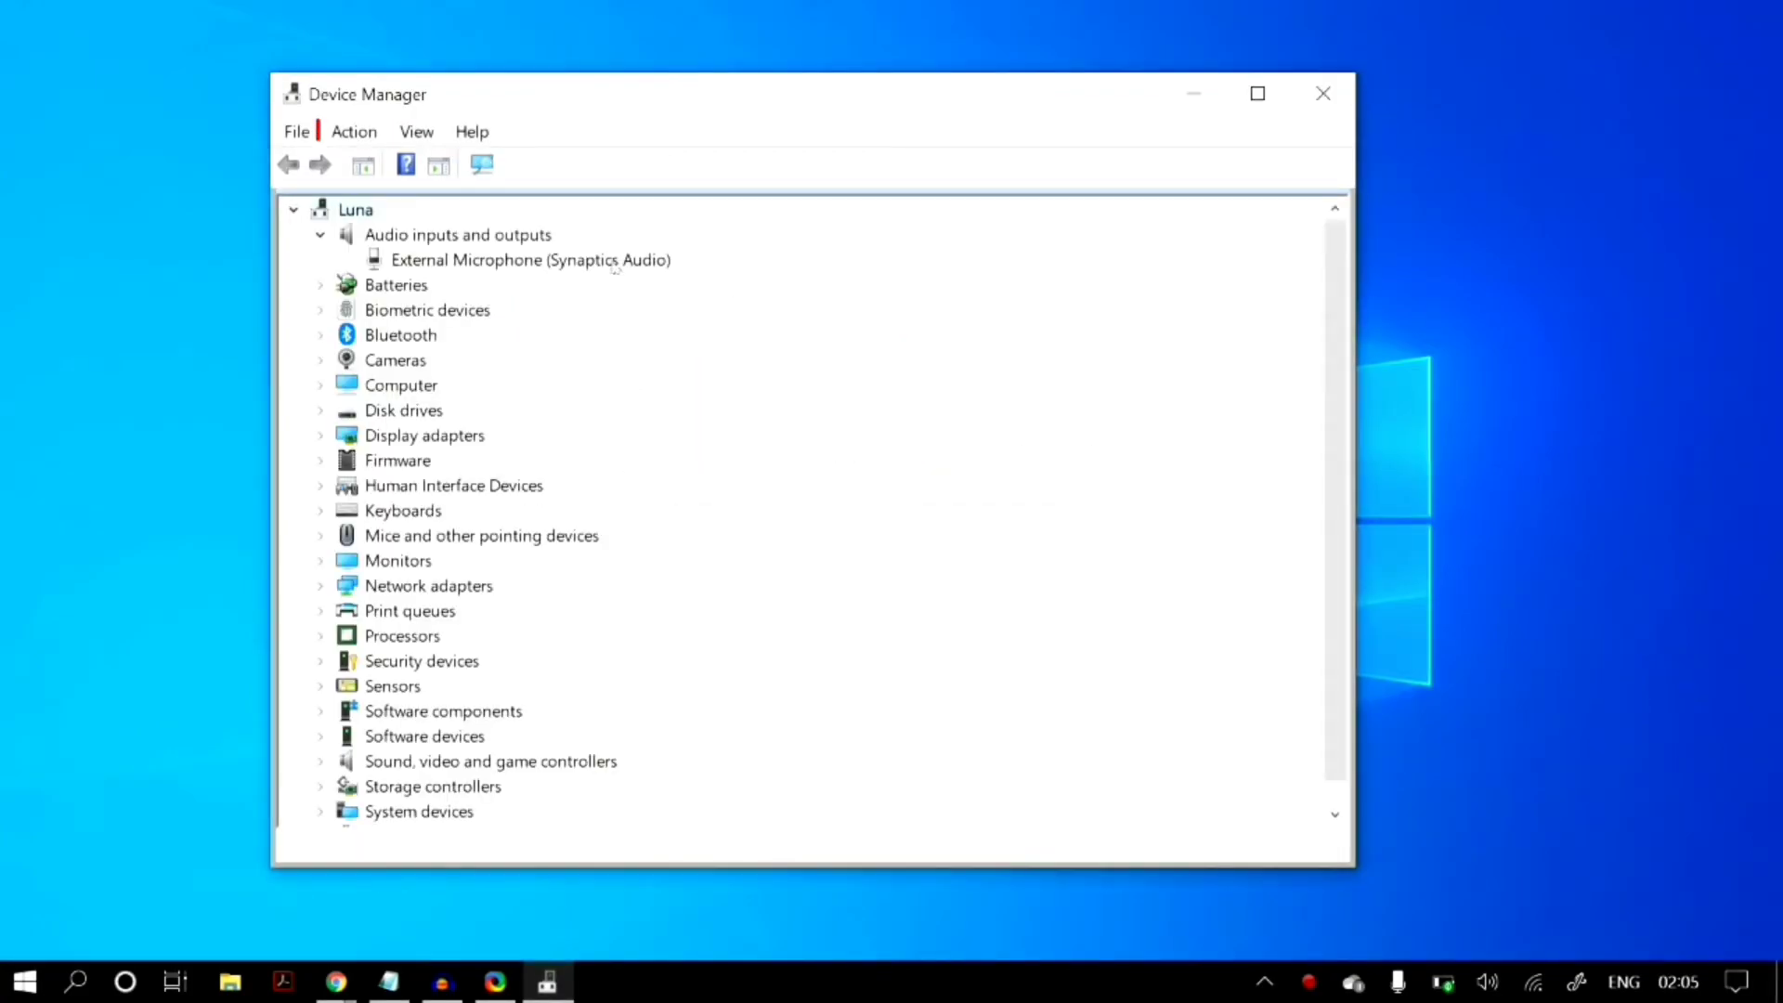
click(355, 133)
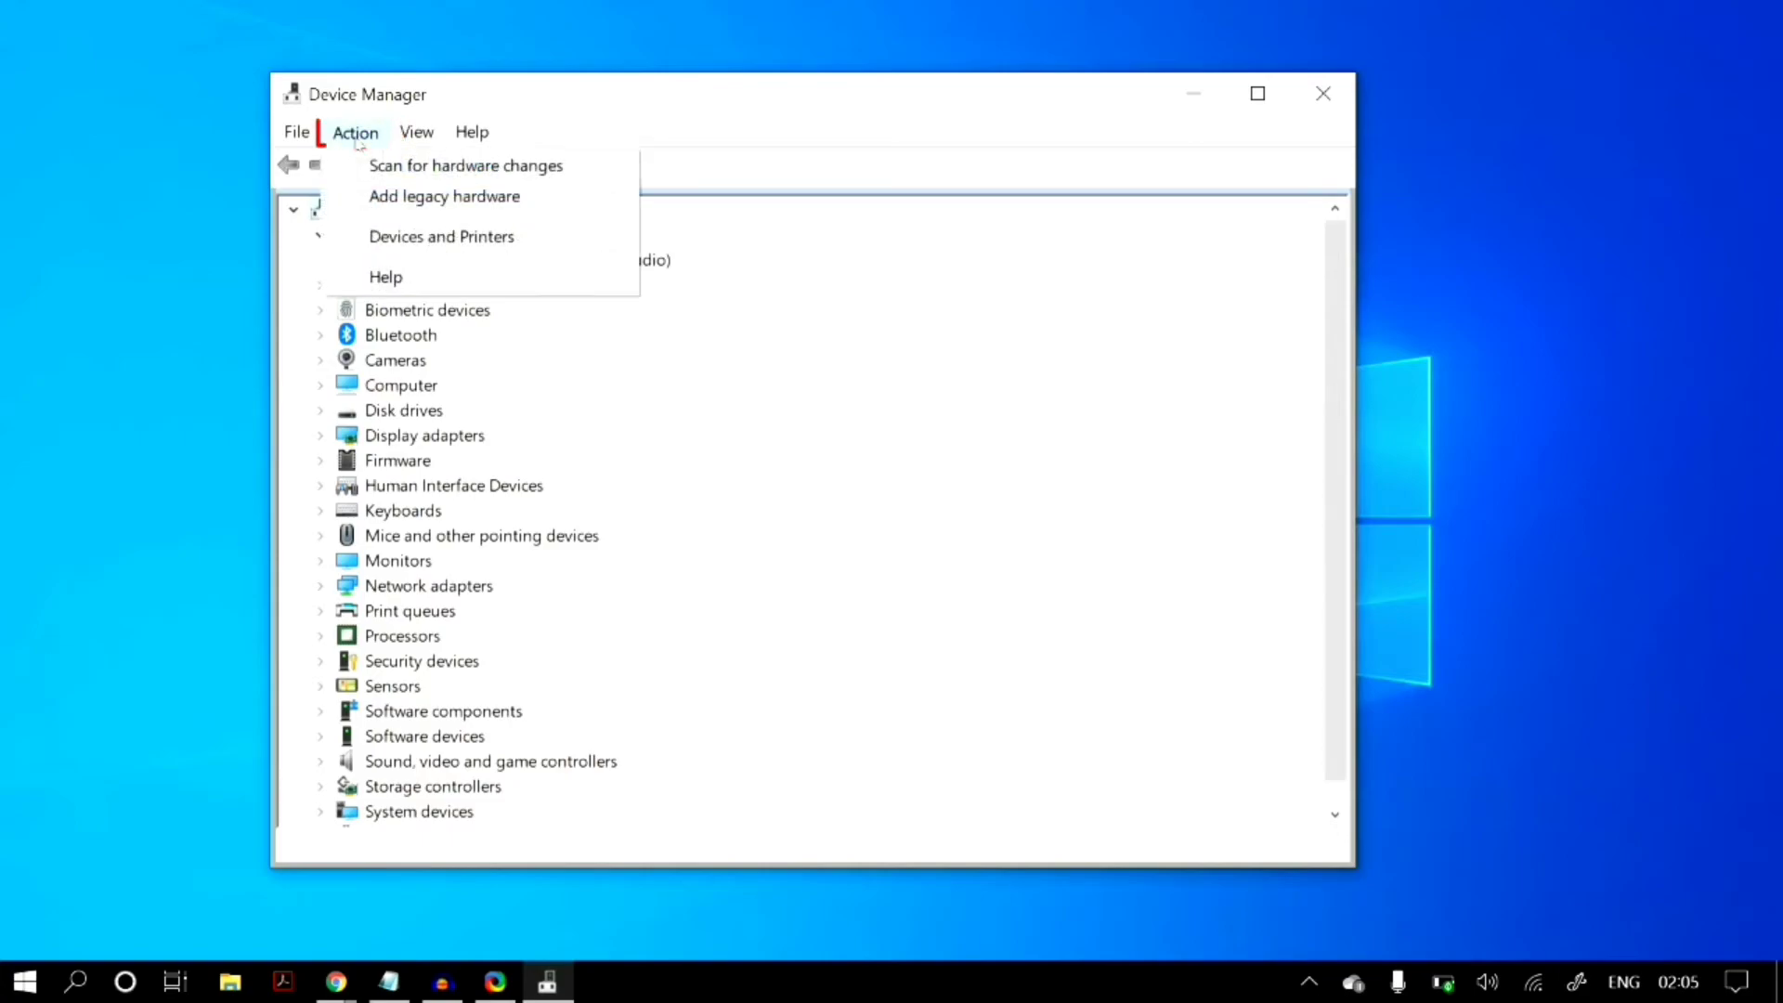
click(599, 169)
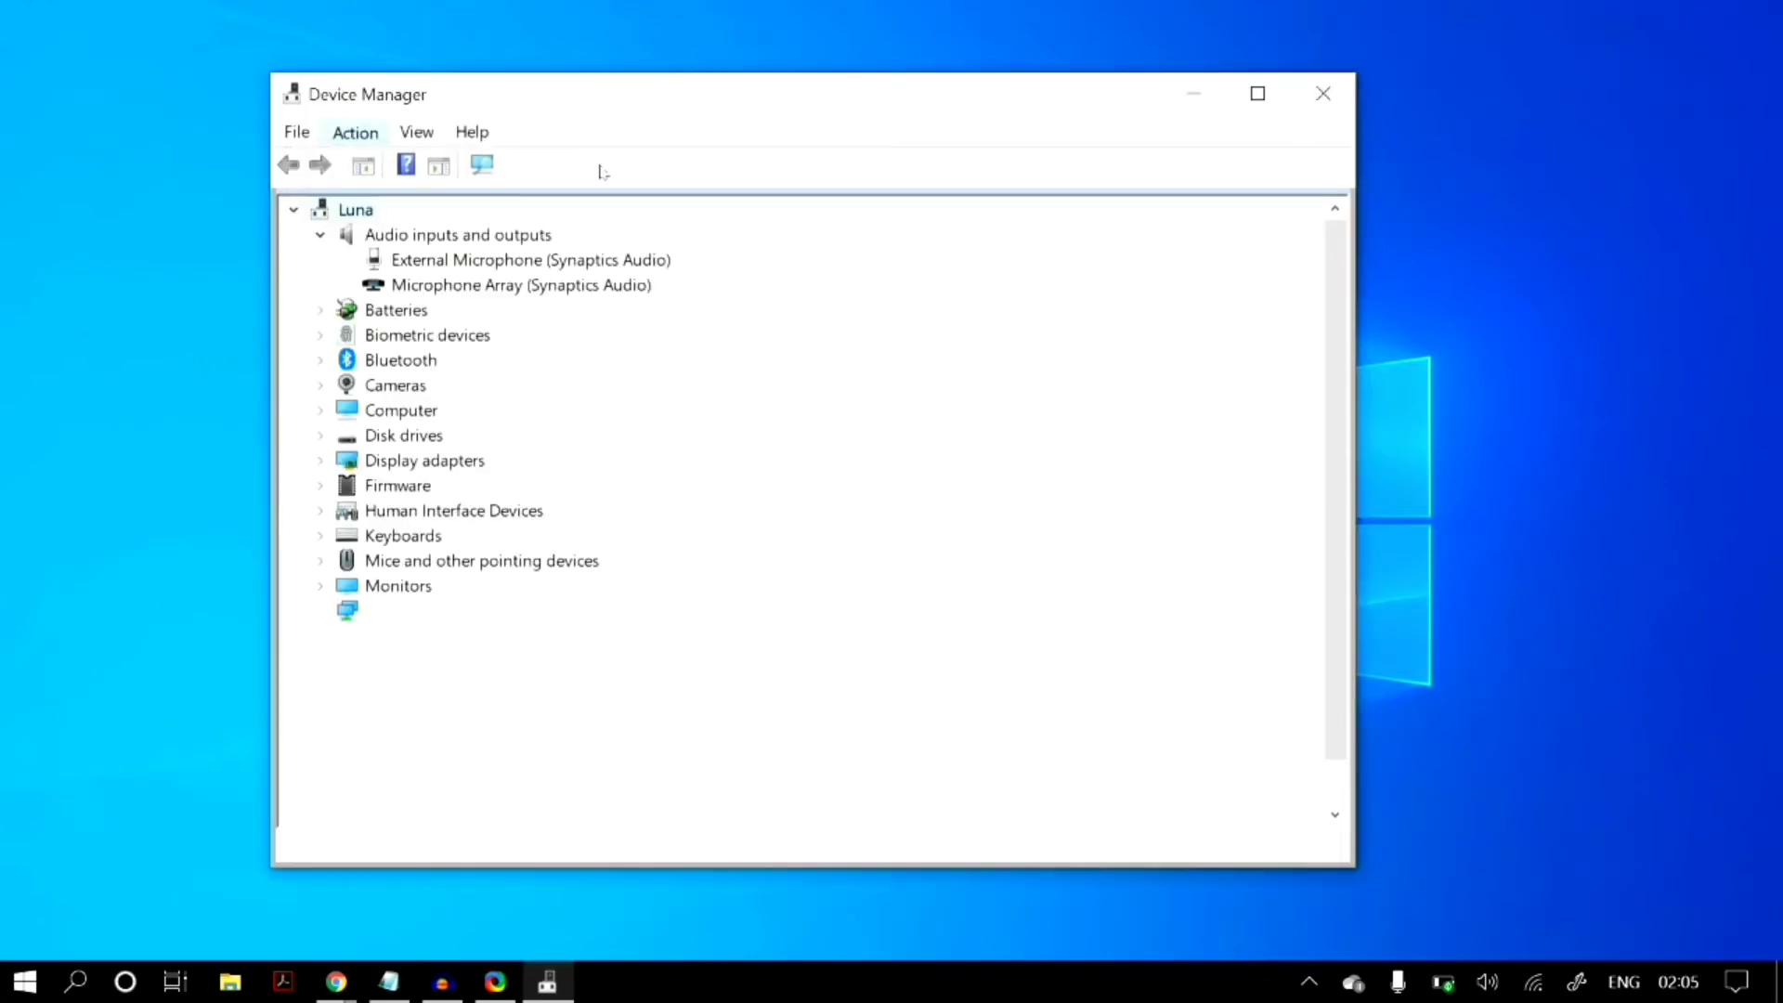
- Search automatically for a newer Microphone Array driver; Audio Endpoint is already the best, so close
click(577, 290)
right_click(579, 291)
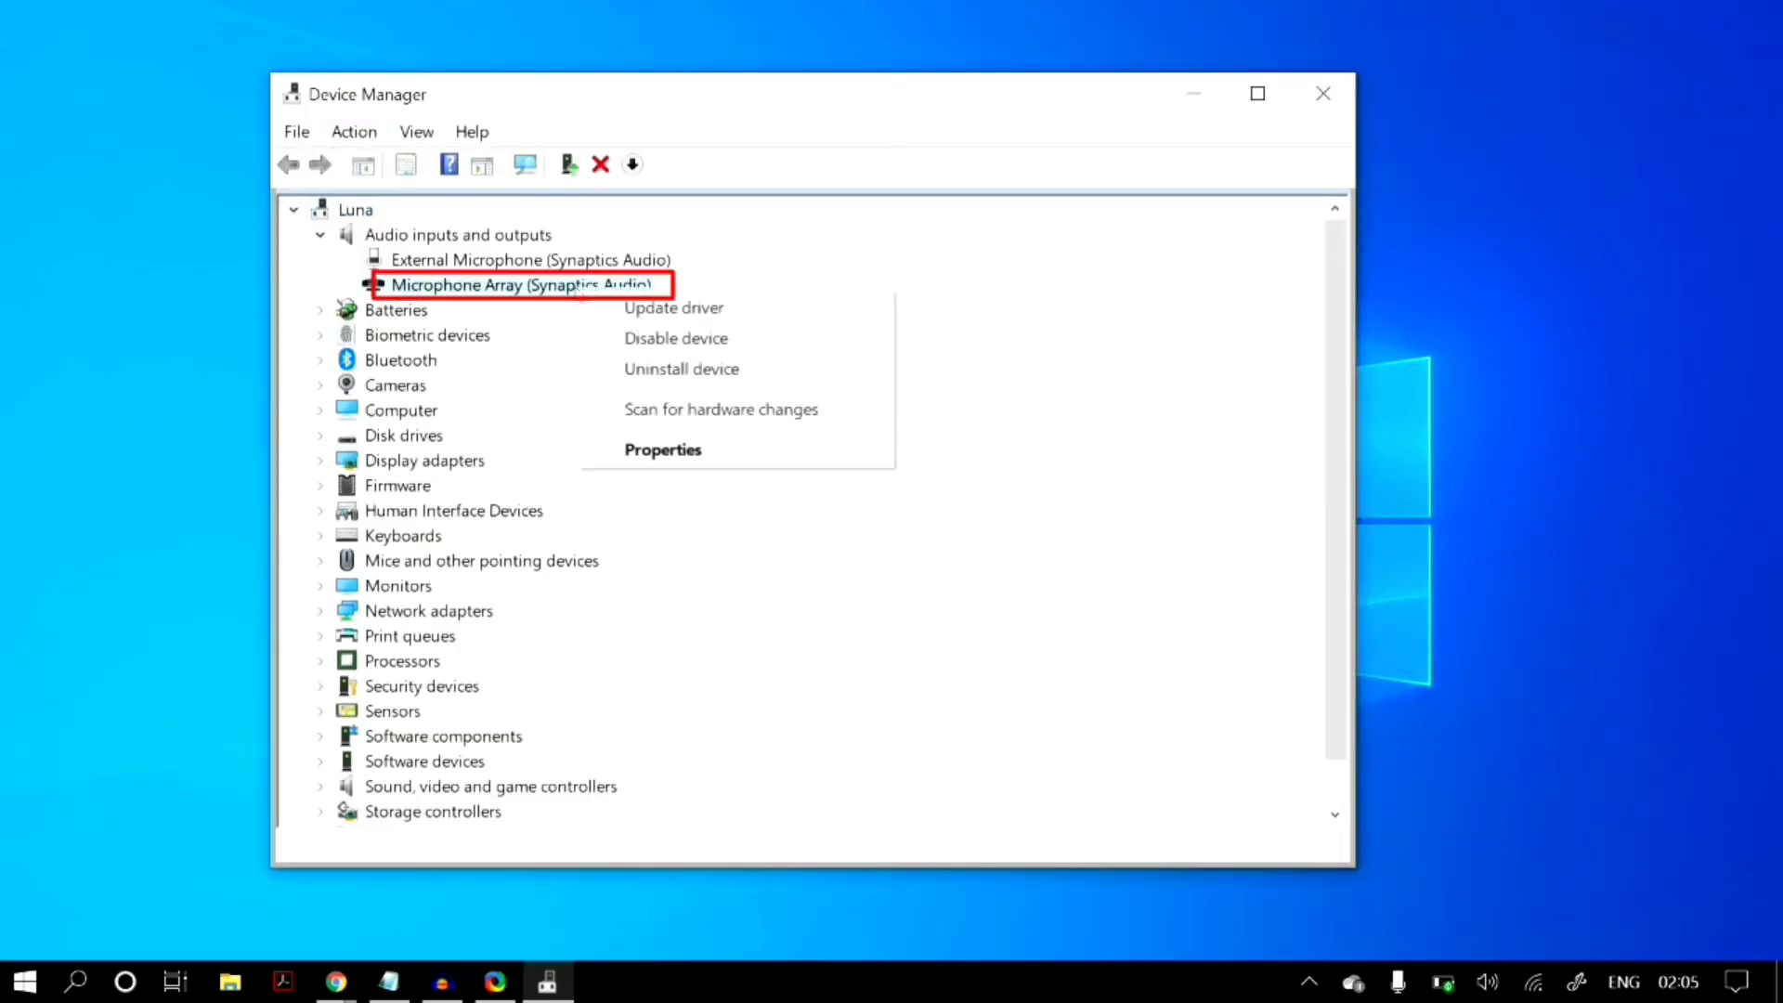
click(752, 307)
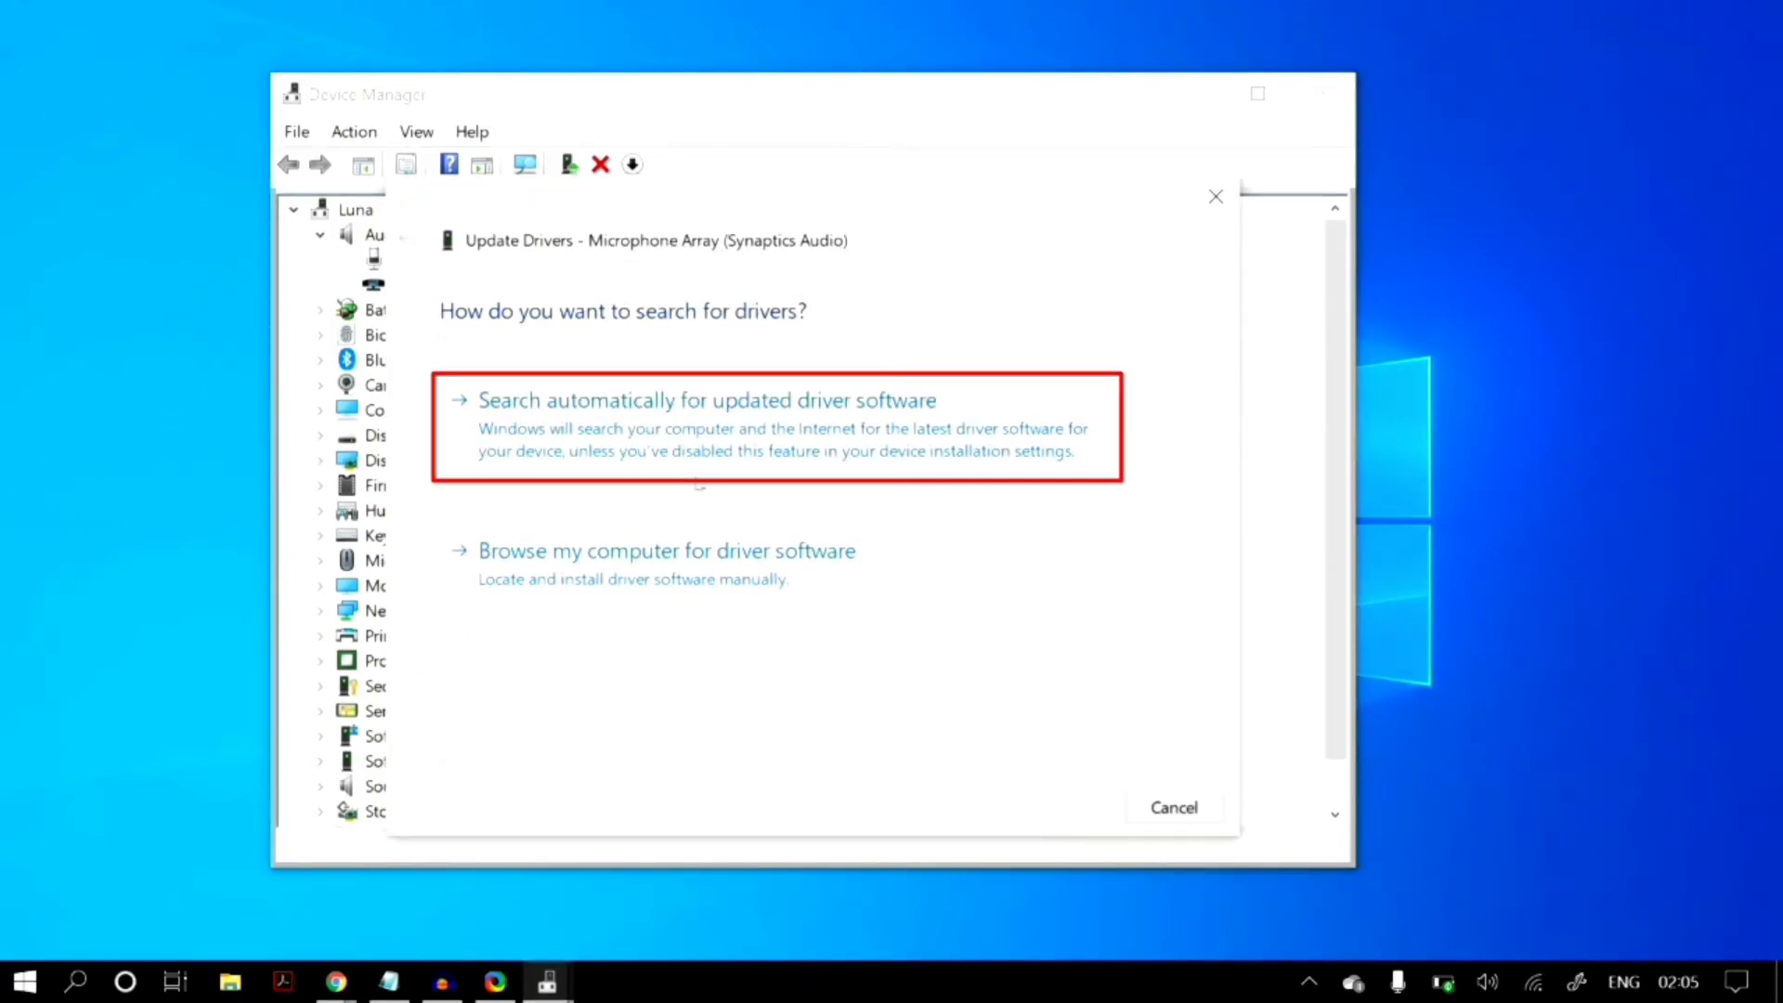
click(703, 455)
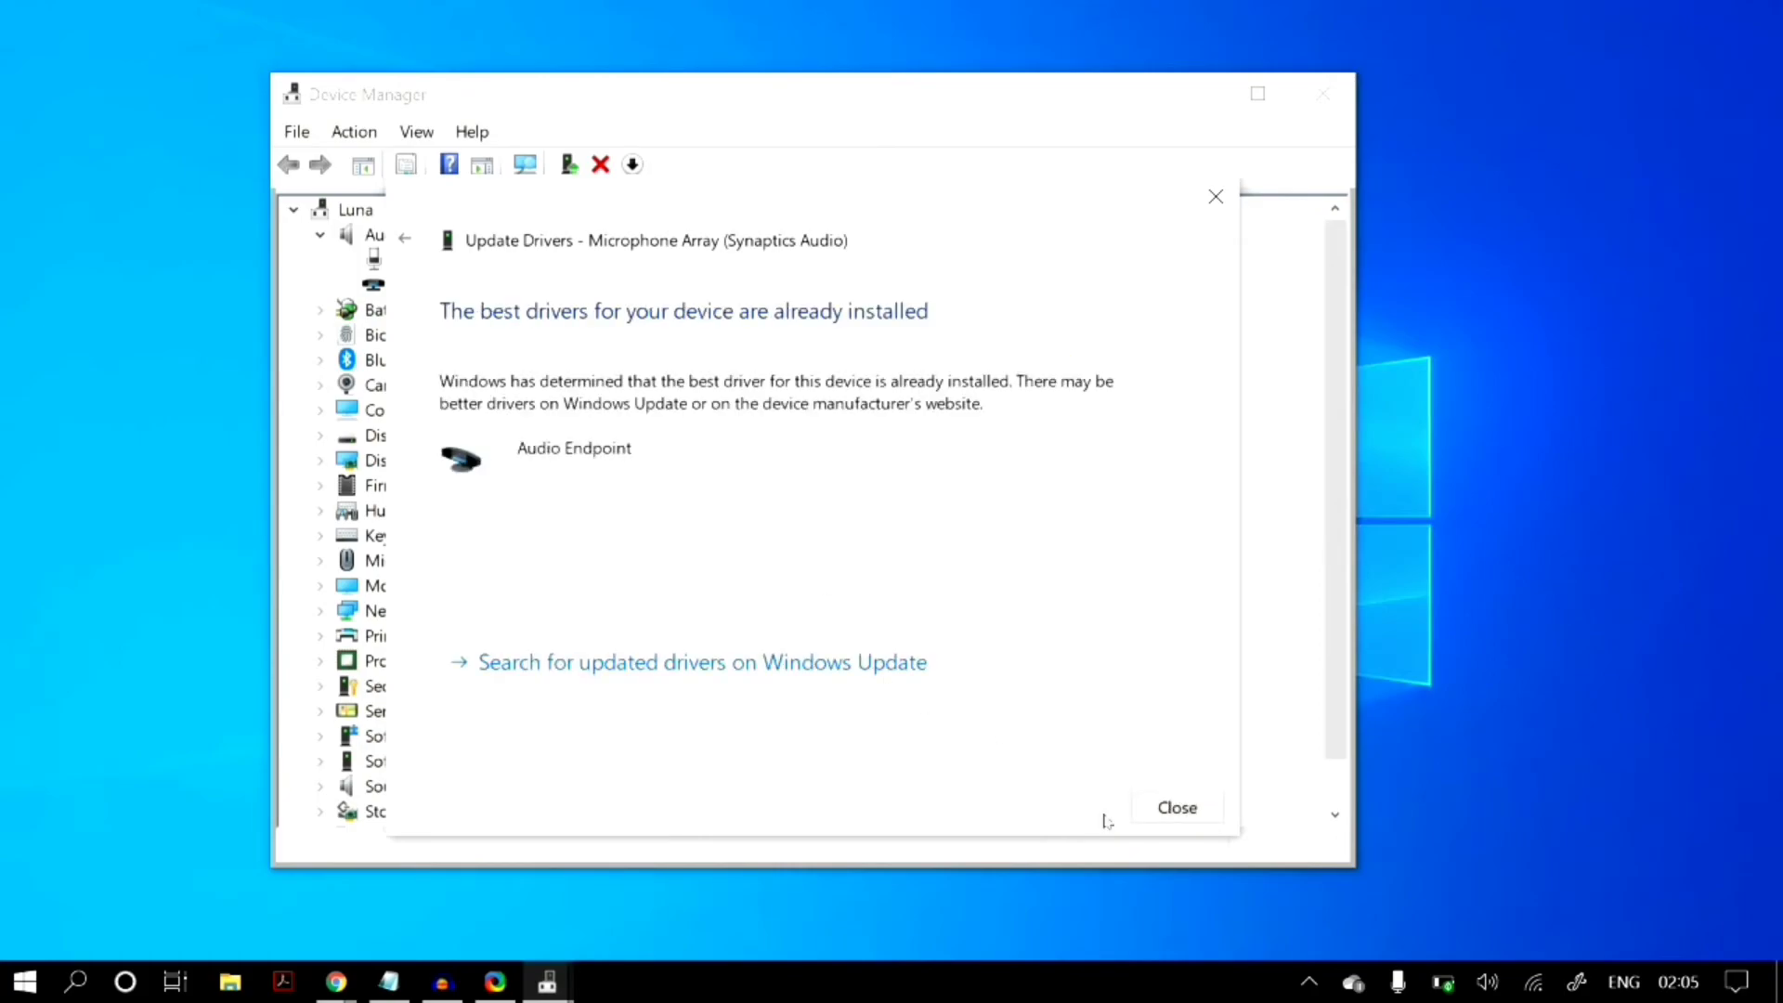
click(1151, 817)
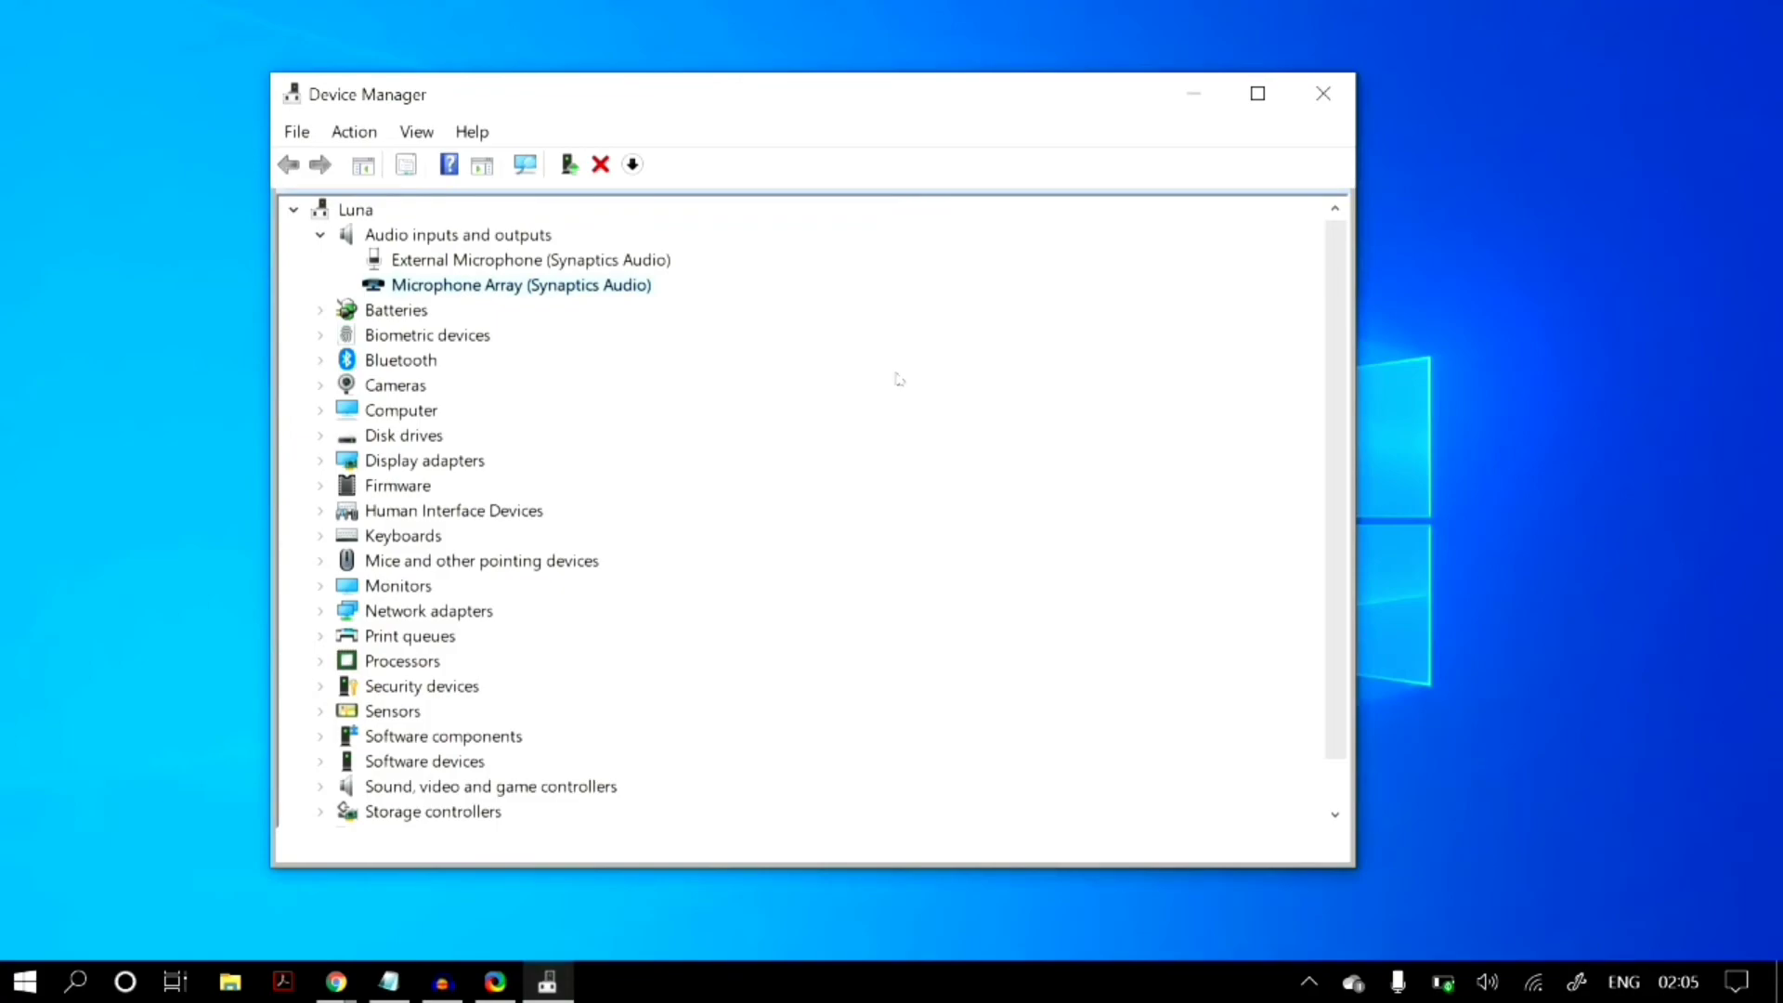
- Update the Microphone Array driver by browsing this computer and picking Audio Endpoint from the list
right_click(635, 292)
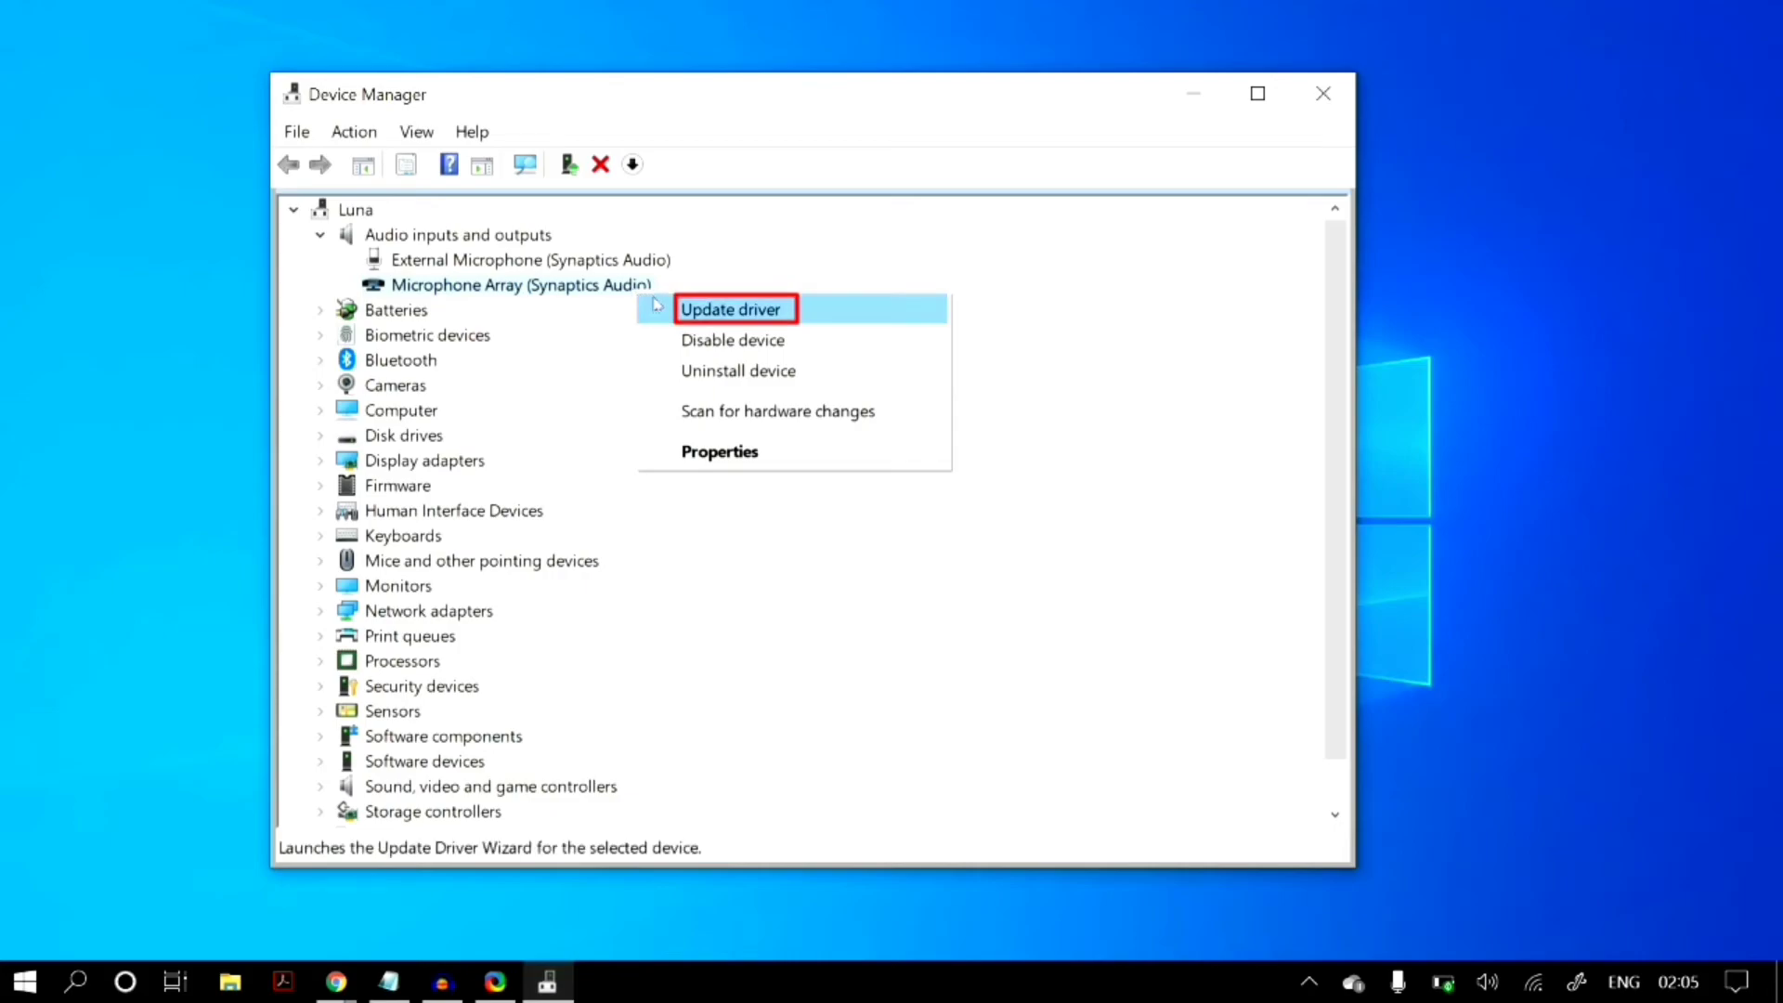
click(789, 315)
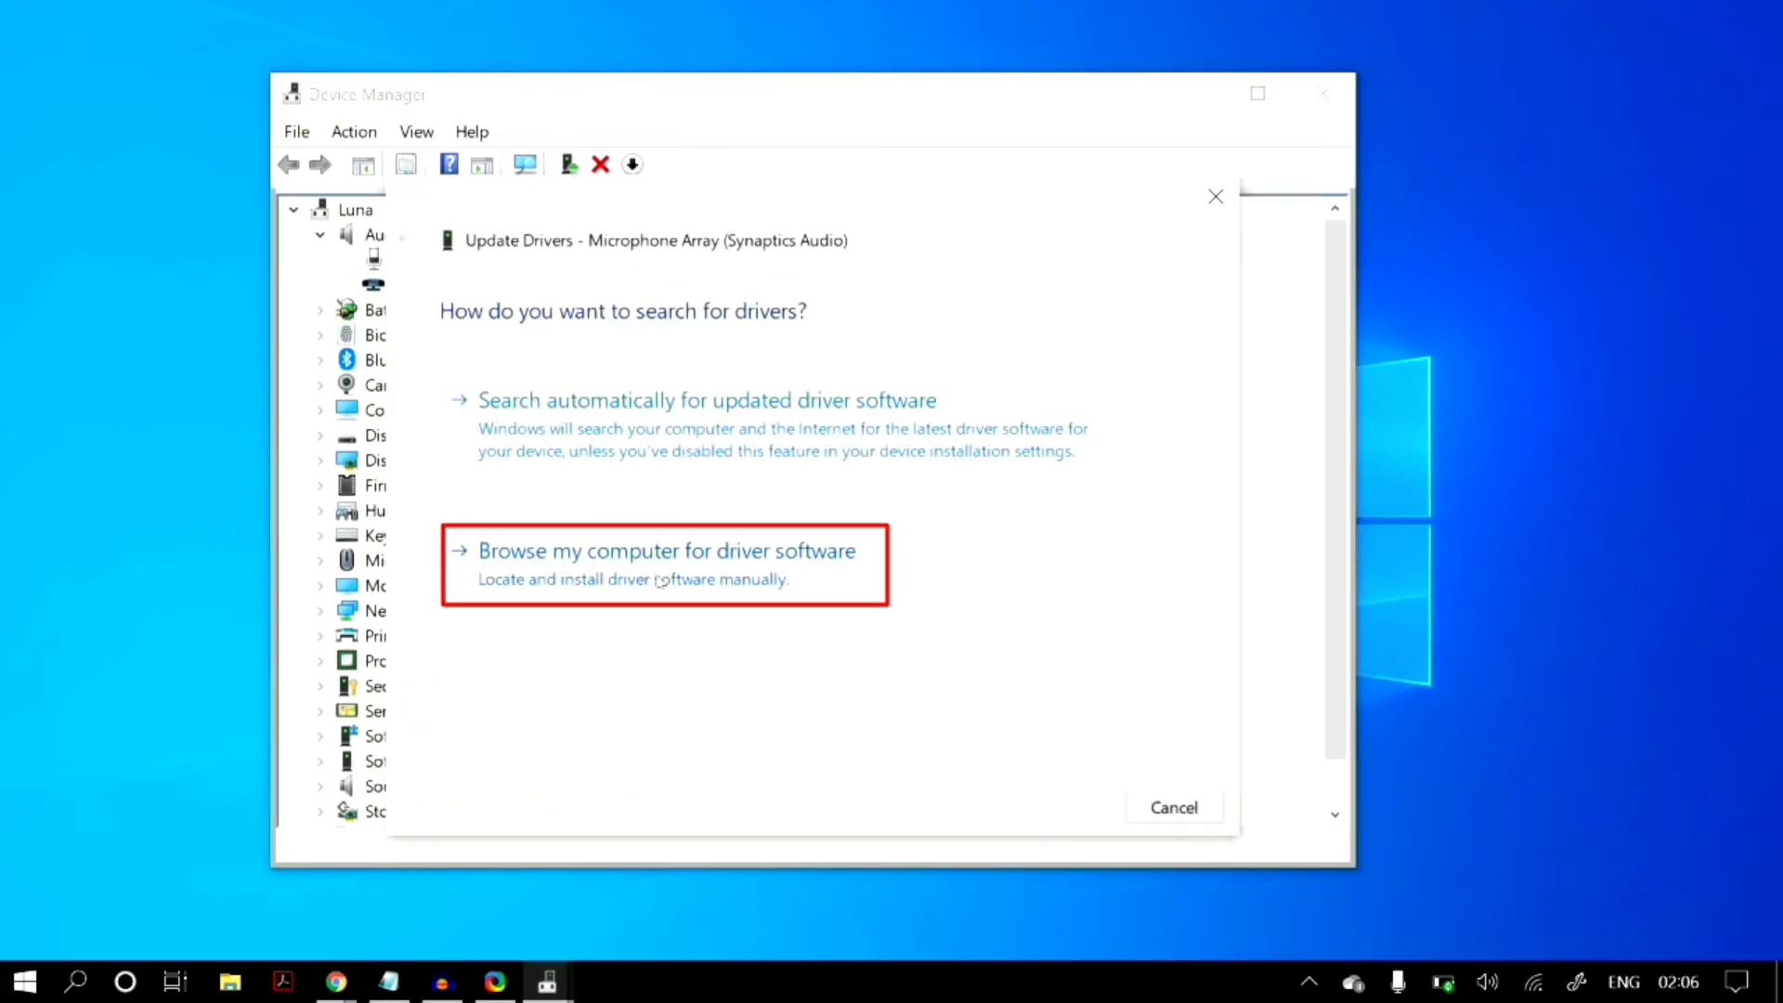
click(891, 577)
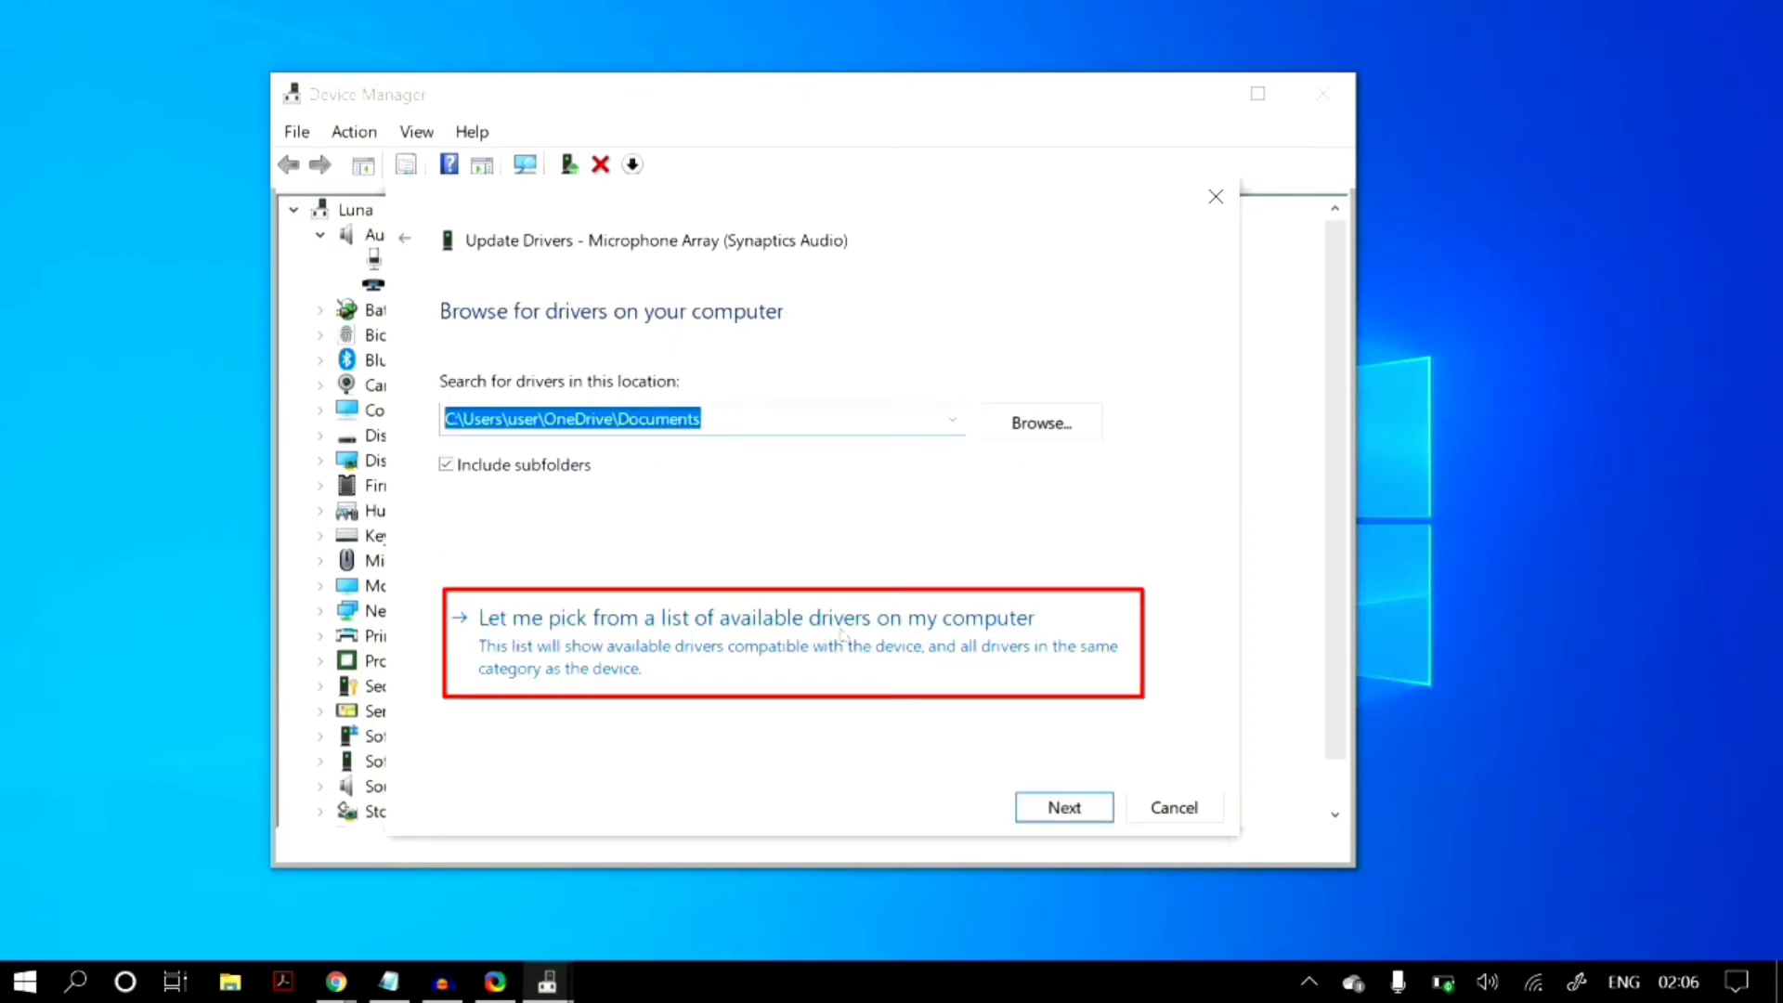
click(1010, 633)
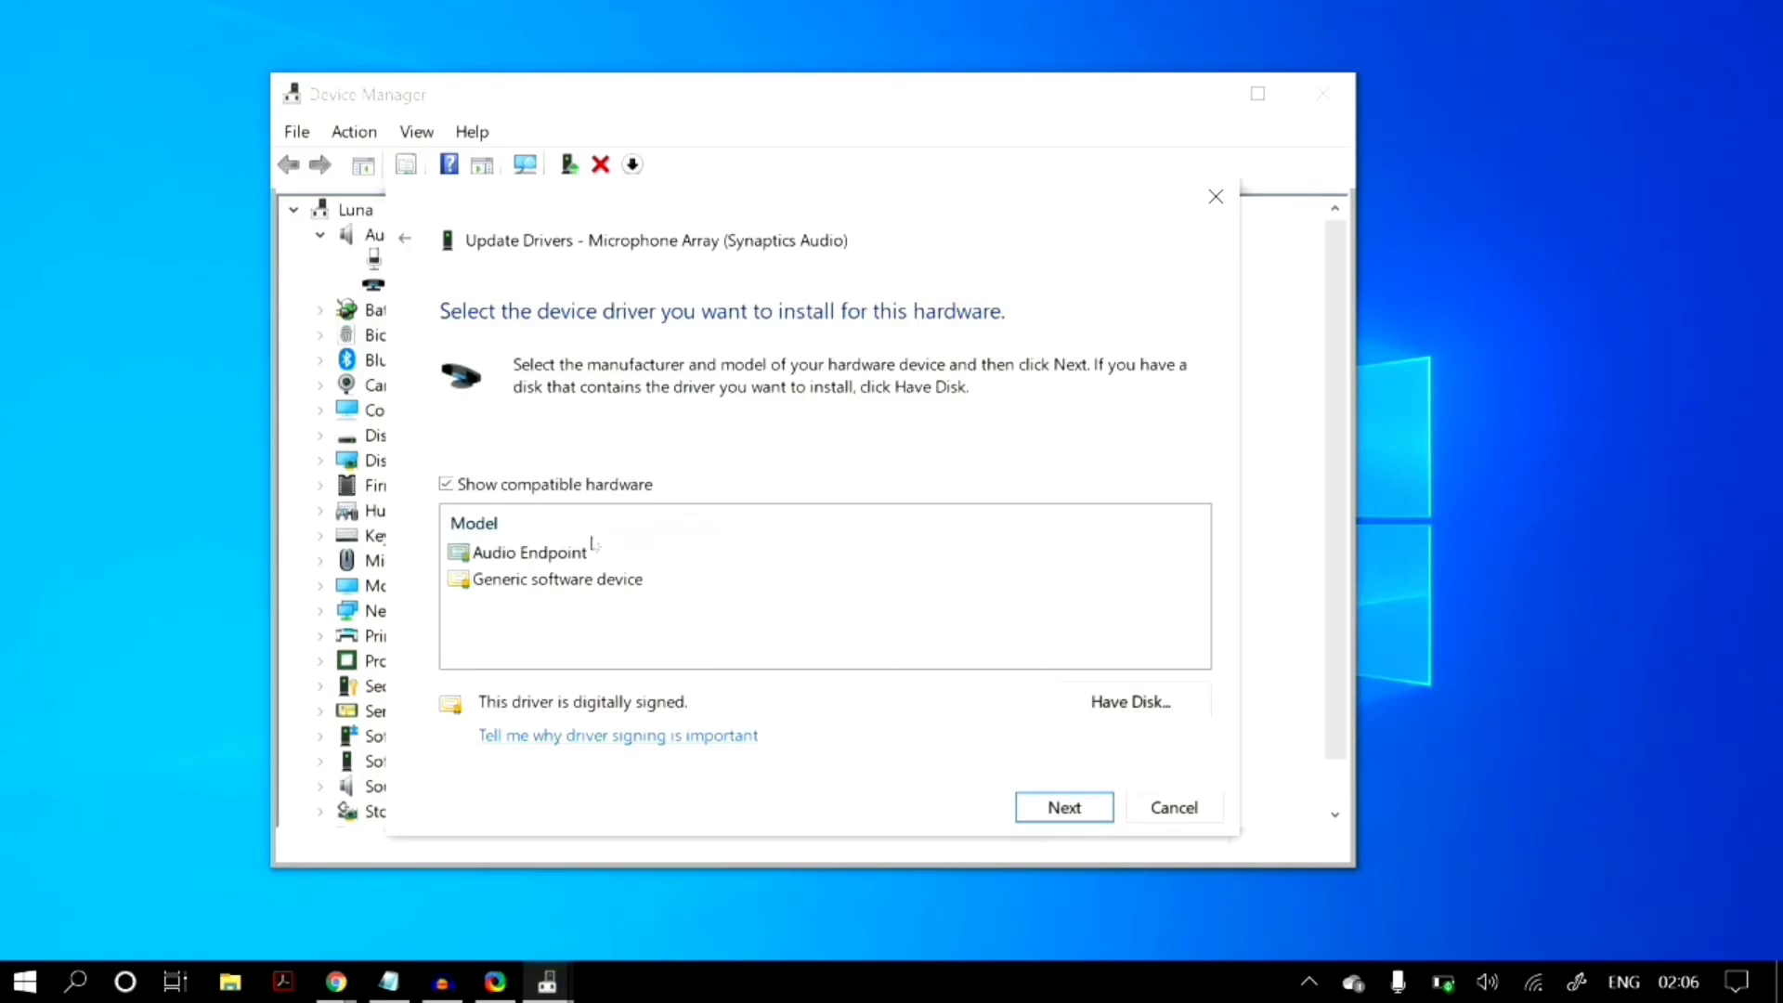
click(562, 555)
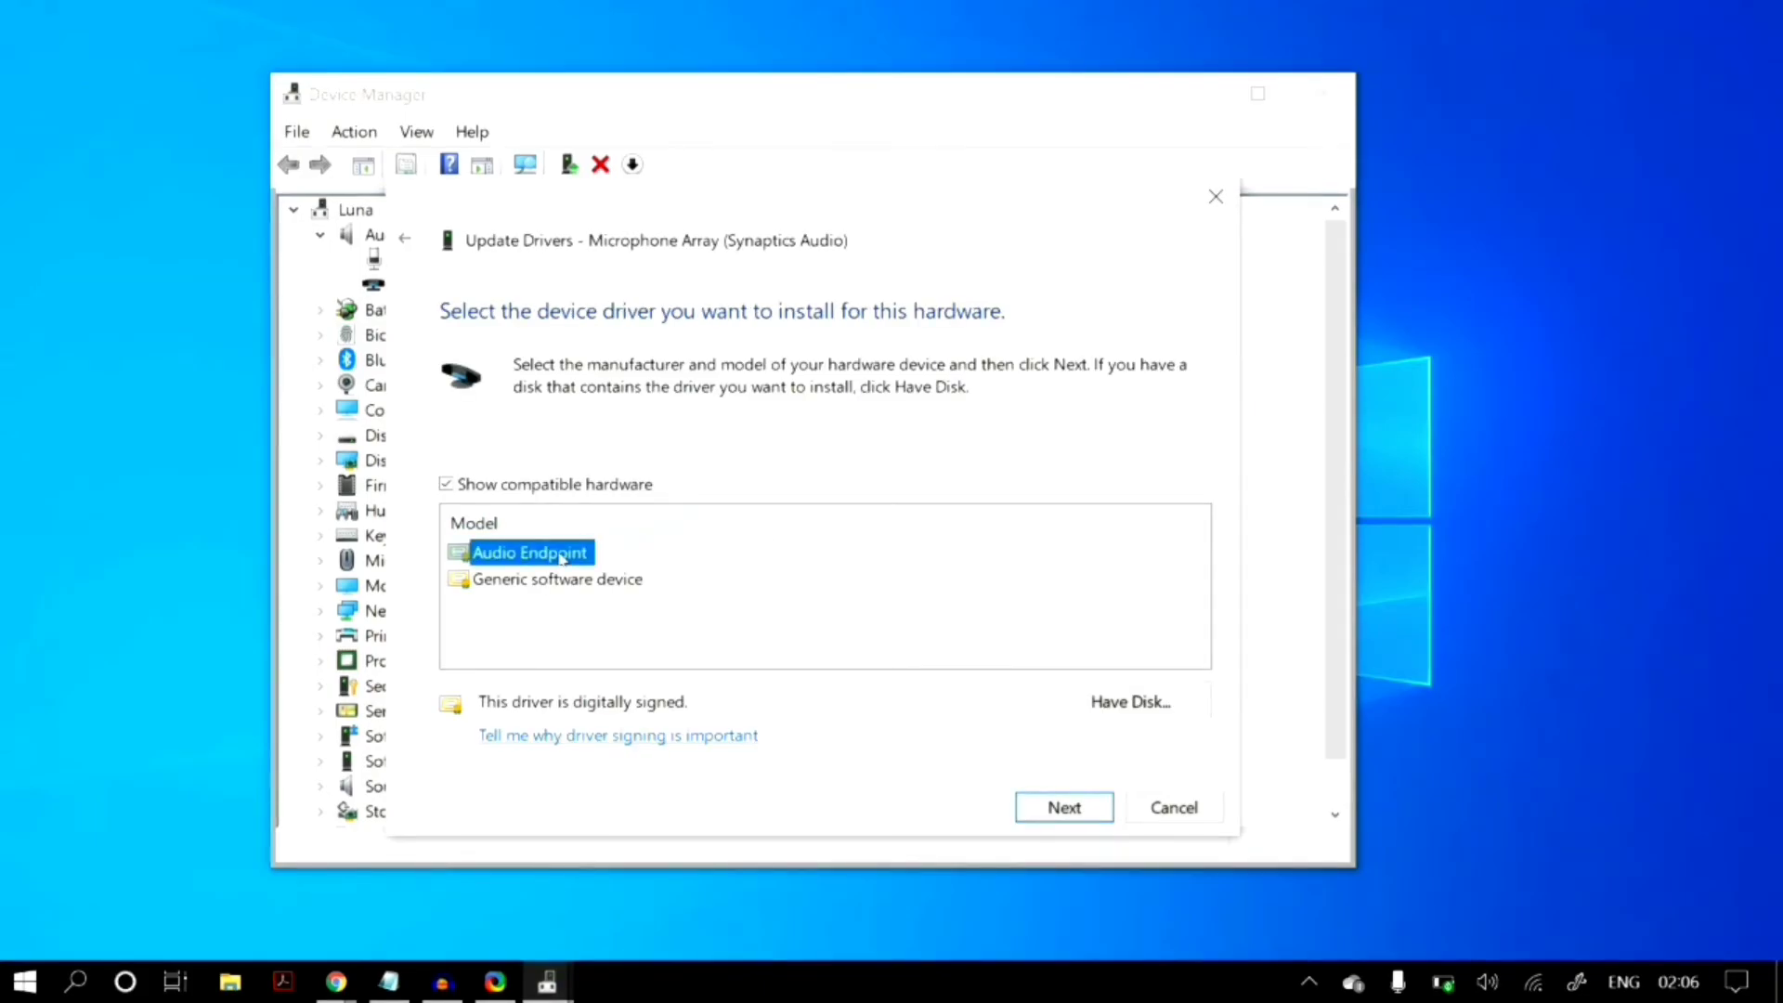